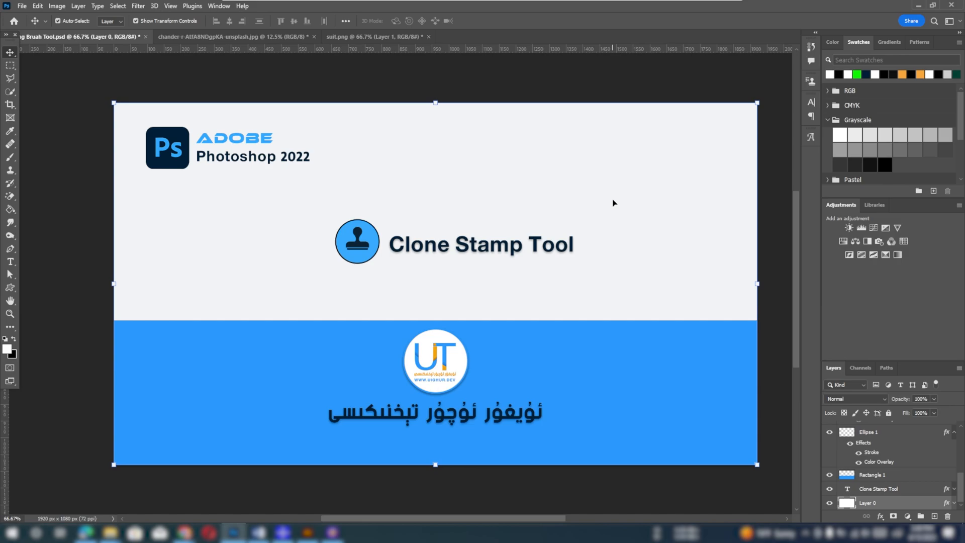
Activate the Clone Stamp tool and set its brush to 67 px size with 39% hardness
{"action": "key", "text": "s"}
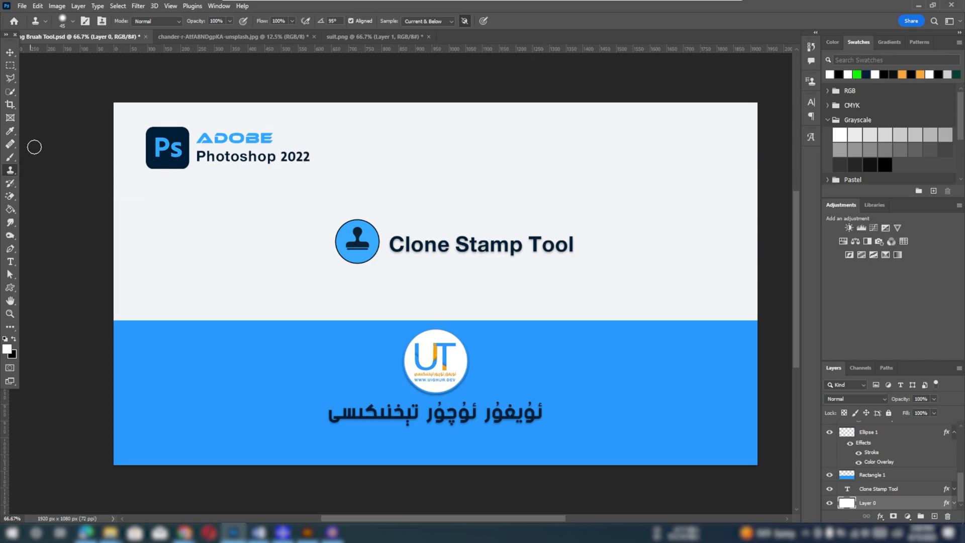
{"action": "left_click", "coordinate": [72, 22]}
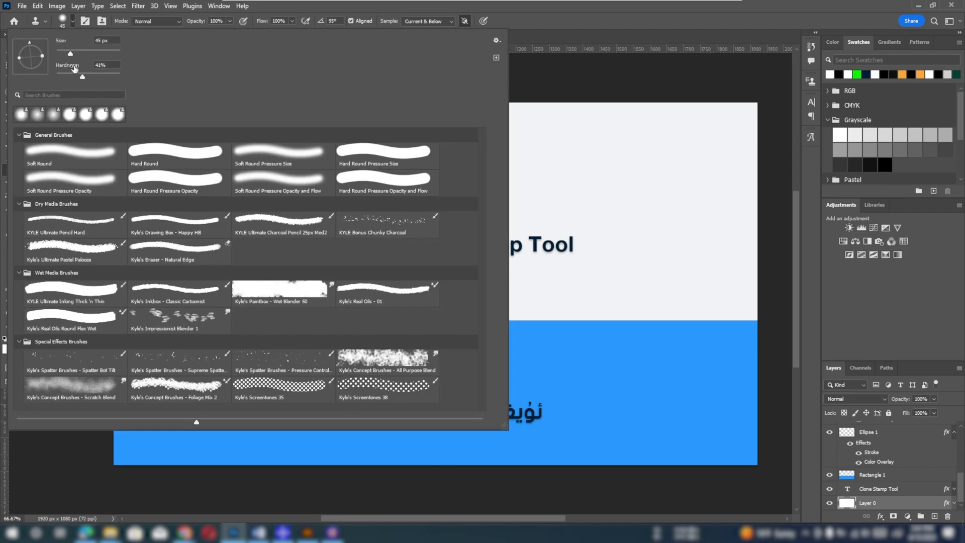
{"action": "mouse_move", "coordinate": [71, 77]}
{"action": "left_mouse_down"}
{"action": "mouse_move", "coordinate": [82, 78]}
{"action": "mouse_move", "coordinate": [77, 57]}
{"action": "left_mouse_up"}
{"action": "left_click", "coordinate": [554, 15]}
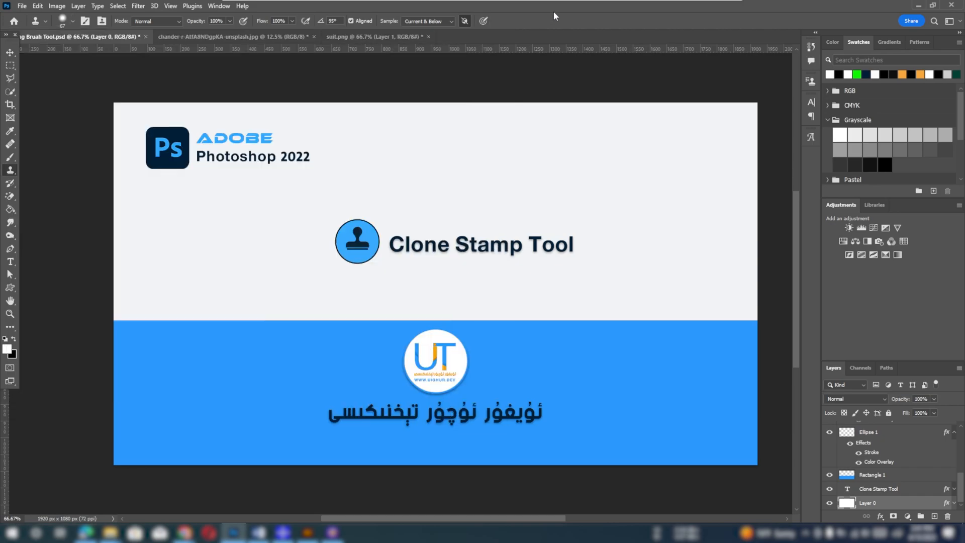
Examine the Brush Settings and the Clone Source options available for the Clone Stamp
{"action": "key", "text": "F5"}
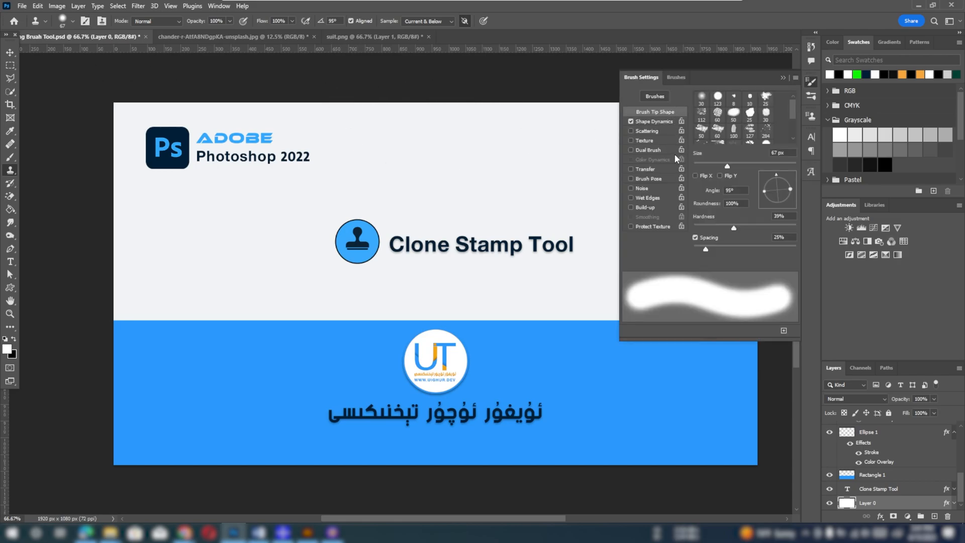
{"action": "left_click", "coordinate": [101, 21]}
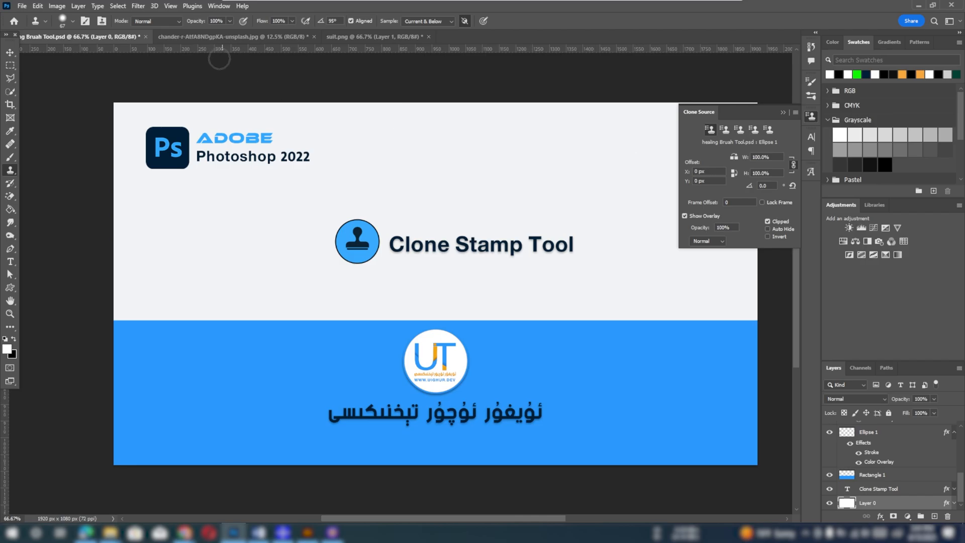
{"action": "left_click", "coordinate": [102, 23]}
Switch to the runner photo and choose the Clone Stamp tool from its tool group
{"action": "left_click_drag", "start_coordinate": [342, 224], "coordinate": [349, 241]}
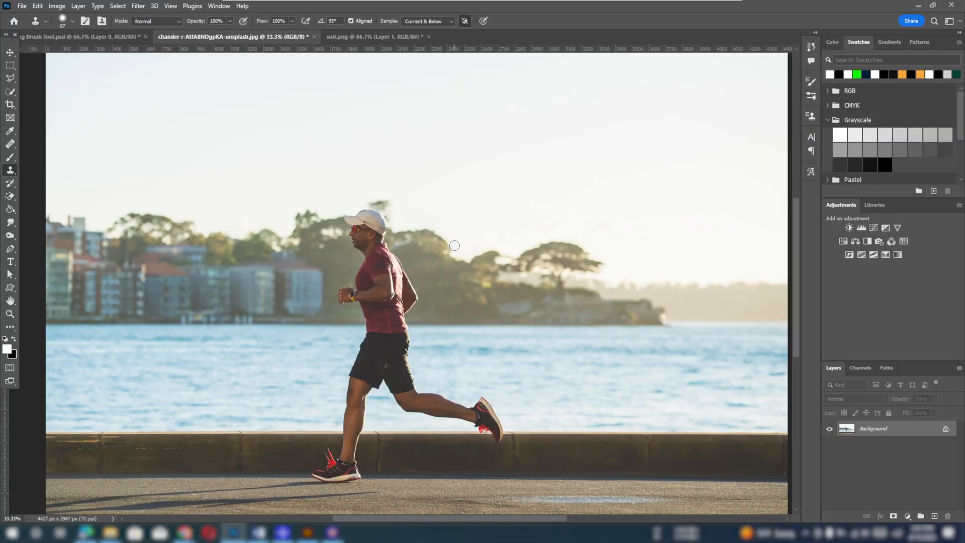
{"action": "right_click", "coordinate": [10, 170]}
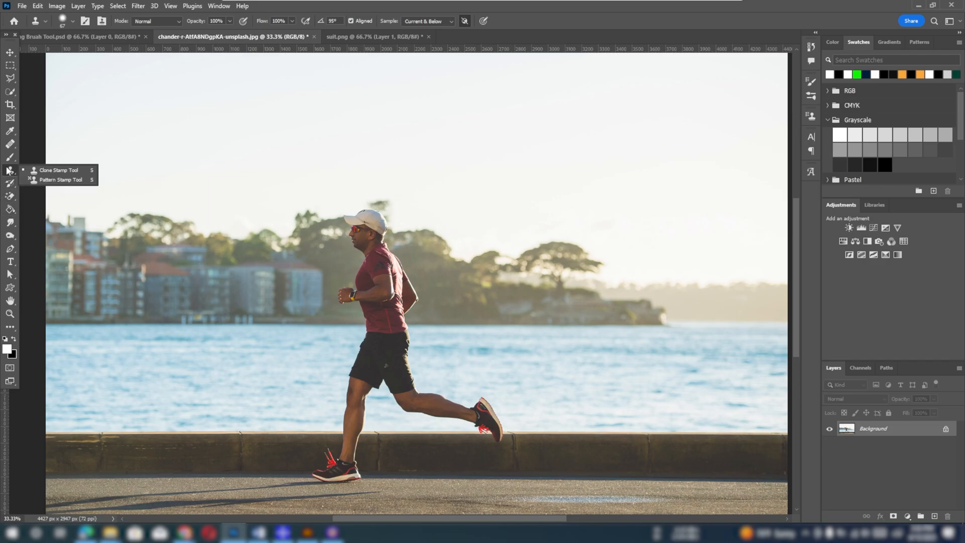
{"action": "left_click", "coordinate": [33, 172]}
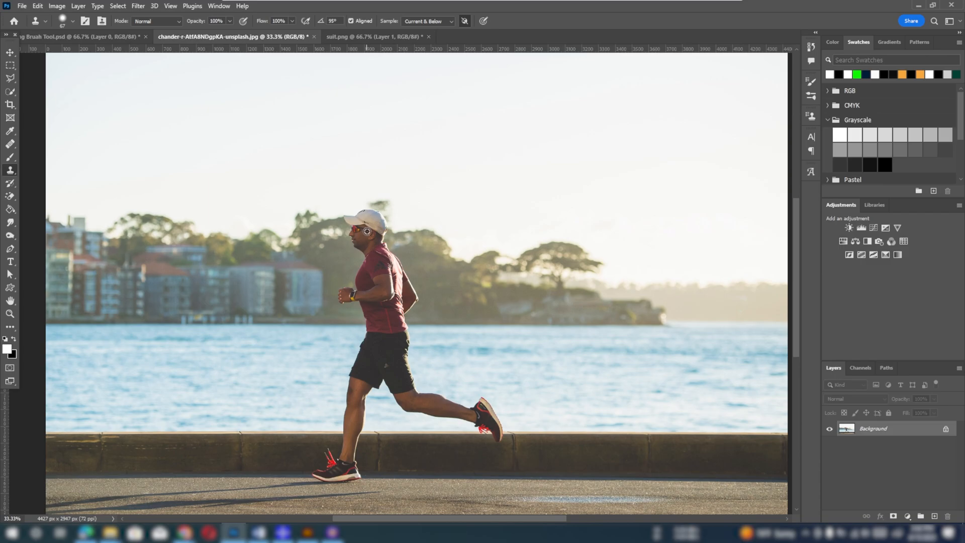
Try cloning the whole runner behind the original, enlarging the brush to 400 px, and revert the photo
{"action": "mouse_move", "coordinate": [586, 244]}
{"action": "left_mouse_down"}
{"action": "mouse_move", "coordinate": [610, 241]}
{"action": "mouse_move", "coordinate": [584, 248]}
{"action": "mouse_move", "coordinate": [611, 250]}
{"action": "mouse_move", "coordinate": [566, 242]}
{"action": "mouse_move", "coordinate": [605, 225]}
{"action": "mouse_move", "coordinate": [599, 260]}
{"action": "mouse_move", "coordinate": [577, 227]}
{"action": "mouse_move", "coordinate": [614, 235]}
{"action": "mouse_move", "coordinate": [615, 274]}
{"action": "mouse_move", "coordinate": [564, 264]}
{"action": "mouse_move", "coordinate": [593, 264]}
{"action": "mouse_move", "coordinate": [626, 321]}
{"action": "mouse_move", "coordinate": [609, 258]}
{"action": "mouse_move", "coordinate": [570, 312]}
{"action": "mouse_move", "coordinate": [603, 361]}
{"action": "mouse_move", "coordinate": [601, 277]}
{"action": "mouse_move", "coordinate": [617, 387]}
{"action": "mouse_move", "coordinate": [605, 404]}
{"action": "mouse_move", "coordinate": [611, 421]}
{"action": "mouse_move", "coordinate": [576, 437]}
{"action": "mouse_move", "coordinate": [597, 453]}
{"action": "mouse_move", "coordinate": [637, 441]}
{"action": "mouse_move", "coordinate": [587, 370]}
{"action": "mouse_move", "coordinate": [604, 490]}
{"action": "mouse_move", "coordinate": [559, 477]}
{"action": "mouse_move", "coordinate": [629, 463]}
{"action": "mouse_move", "coordinate": [501, 463]}
{"action": "mouse_move", "coordinate": [555, 459]}
{"action": "mouse_move", "coordinate": [628, 424]}
{"action": "mouse_move", "coordinate": [693, 436]}
{"action": "mouse_move", "coordinate": [677, 413]}
{"action": "mouse_move", "coordinate": [595, 366]}
{"action": "mouse_move", "coordinate": [665, 474]}
{"action": "mouse_move", "coordinate": [724, 437]}
{"action": "mouse_move", "coordinate": [634, 403]}
{"action": "mouse_move", "coordinate": [533, 472]}
{"action": "mouse_move", "coordinate": [487, 457]}
{"action": "mouse_move", "coordinate": [547, 426]}
{"action": "mouse_move", "coordinate": [596, 212]}
{"action": "mouse_move", "coordinate": [570, 300]}
{"action": "mouse_move", "coordinate": [567, 230]}
{"action": "mouse_move", "coordinate": [615, 223]}
{"action": "mouse_move", "coordinate": [573, 188]}
{"action": "mouse_move", "coordinate": [603, 334]}
{"action": "mouse_move", "coordinate": [598, 312]}
{"action": "left_mouse_up"}
{"action": "key", "text": "bracketright"}
{"action": "key", "text": "bracketright"}
{"action": "key", "text": "bracketright"}
{"action": "key", "text": "bracketright"}
{"action": "key", "text": "bracketright"}
{"action": "key", "text": "bracketright"}
{"action": "key", "text": "bracketright"}
{"action": "key", "text": "bracketright"}
{"action": "key", "text": "bracketright"}
{"action": "key", "text": "bracketright"}
{"action": "key", "text": "bracketright"}
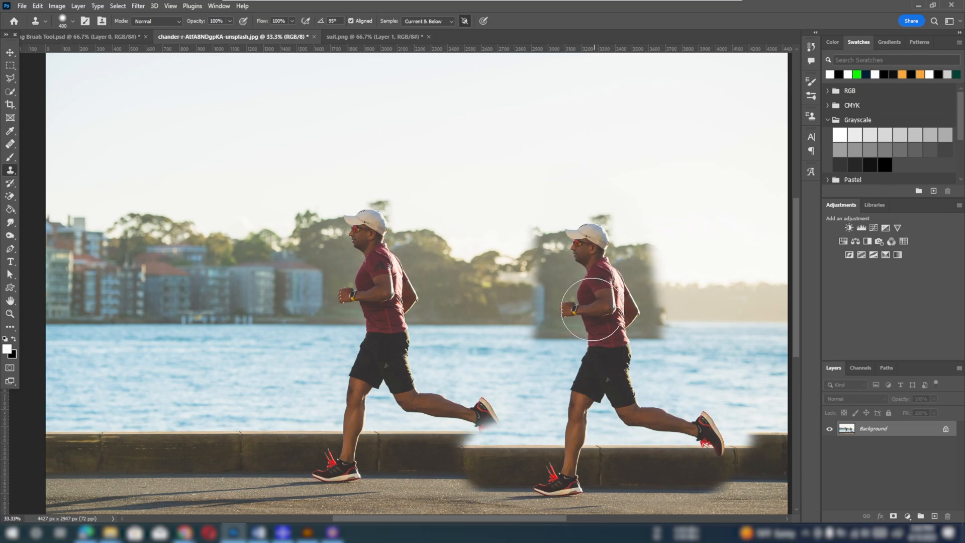
{"action": "key", "text": "F10"}
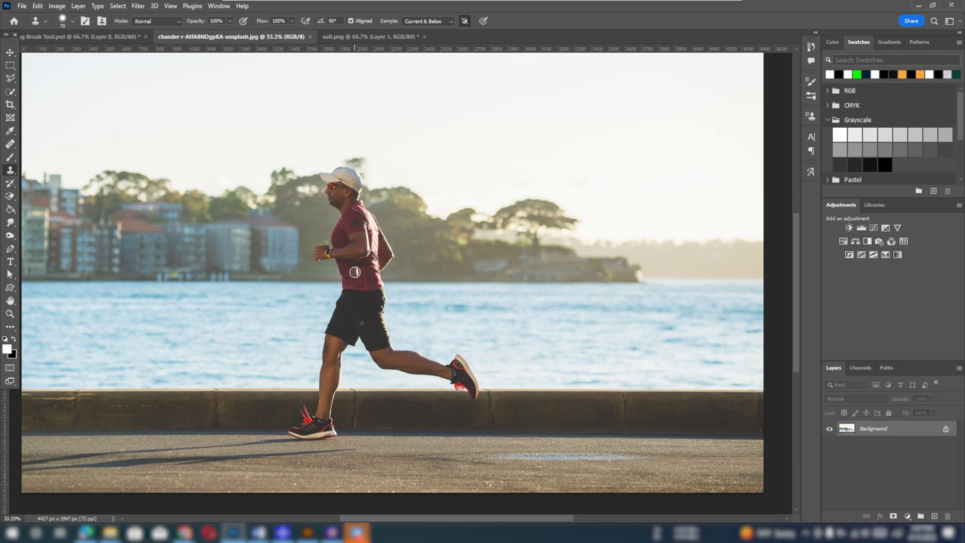
Sample the runner's shirt, enlarge the brush to 200 px and clone his torso onto the water in front of him
{"action": "left_click", "coordinate": [362, 263], "text": "alt"}
{"action": "key", "text": "bracketright"}
{"action": "key", "text": "bracketright"}
{"action": "key", "text": "bracketright"}
{"action": "key", "text": "bracketright"}
{"action": "key", "text": "bracketright"}
{"action": "key", "text": "bracketright"}
{"action": "key", "text": "bracketright"}
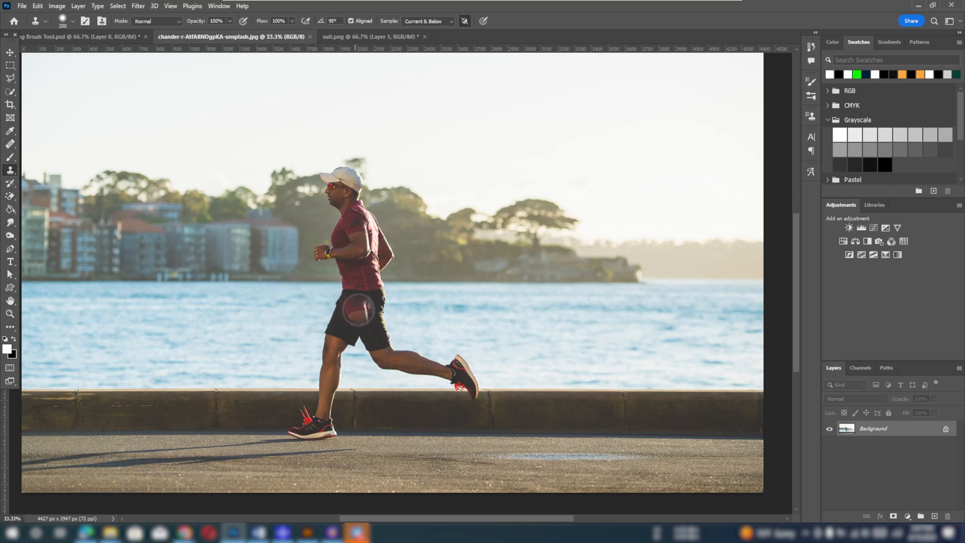
{"action": "mouse_move", "coordinate": [275, 315]}
{"action": "left_mouse_down"}
{"action": "mouse_move", "coordinate": [218, 320]}
{"action": "mouse_move", "coordinate": [264, 324]}
{"action": "mouse_move", "coordinate": [277, 315]}
{"action": "mouse_move", "coordinate": [267, 351]}
{"action": "mouse_move", "coordinate": [289, 336]}
{"action": "mouse_move", "coordinate": [239, 350]}
{"action": "mouse_move", "coordinate": [263, 305]}
{"action": "mouse_move", "coordinate": [242, 308]}
{"action": "mouse_move", "coordinate": [232, 344]}
{"action": "mouse_move", "coordinate": [294, 310]}
{"action": "mouse_move", "coordinate": [265, 353]}
{"action": "left_mouse_up"}
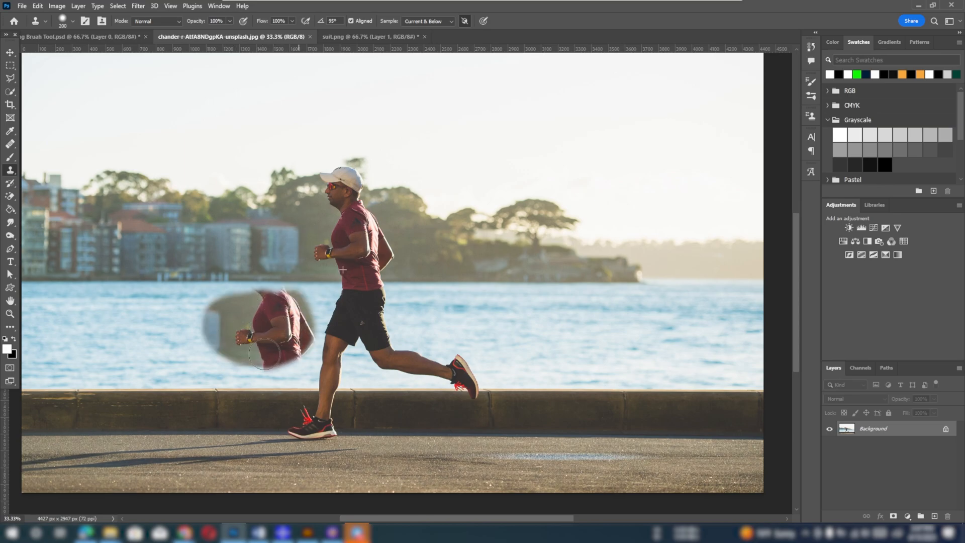
With the Healing Brush at 100 px, sample the runner's head and paint his upper body onto the water behind him for comparison
{"action": "left_click", "coordinate": [10, 145]}
{"action": "left_click", "coordinate": [43, 155]}
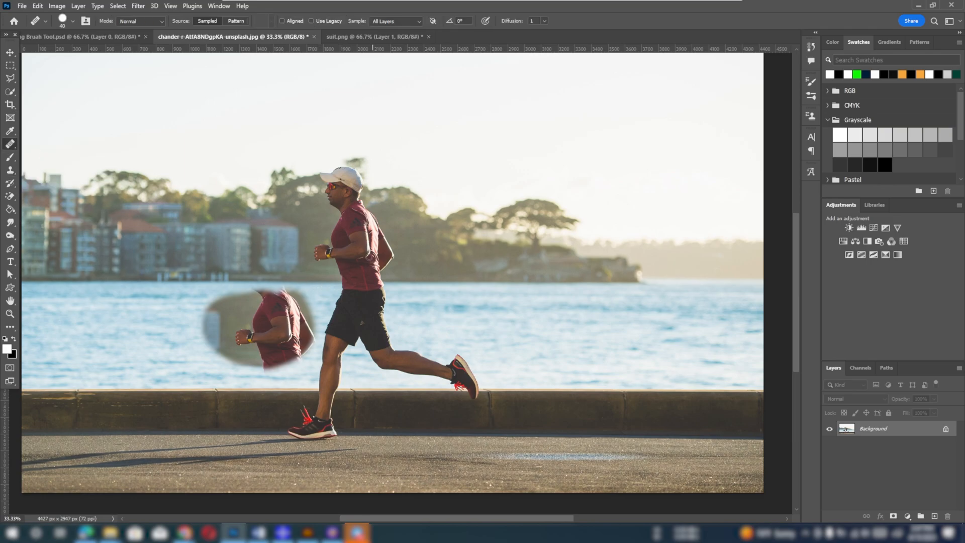
{"action": "left_click", "coordinate": [361, 234], "text": "alt"}
{"action": "mouse_move", "coordinate": [506, 321]}
{"action": "left_mouse_down"}
{"action": "mouse_move", "coordinate": [474, 318]}
{"action": "mouse_move", "coordinate": [538, 319]}
{"action": "mouse_move", "coordinate": [486, 317]}
{"action": "mouse_move", "coordinate": [526, 327]}
{"action": "mouse_move", "coordinate": [485, 319]}
{"action": "mouse_move", "coordinate": [483, 338]}
{"action": "mouse_move", "coordinate": [473, 315]}
{"action": "mouse_move", "coordinate": [511, 310]}
{"action": "mouse_move", "coordinate": [506, 350]}
{"action": "mouse_move", "coordinate": [494, 345]}
{"action": "mouse_move", "coordinate": [542, 332]}
{"action": "mouse_move", "coordinate": [492, 299]}
{"action": "mouse_move", "coordinate": [529, 315]}
{"action": "mouse_move", "coordinate": [458, 315]}
{"action": "mouse_move", "coordinate": [485, 353]}
{"action": "mouse_move", "coordinate": [509, 365]}
{"action": "mouse_move", "coordinate": [482, 295]}
{"action": "mouse_move", "coordinate": [517, 318]}
{"action": "mouse_move", "coordinate": [513, 357]}
{"action": "mouse_move", "coordinate": [526, 362]}
{"action": "mouse_move", "coordinate": [469, 293]}
{"action": "mouse_move", "coordinate": [488, 289]}
{"action": "mouse_move", "coordinate": [527, 310]}
{"action": "mouse_move", "coordinate": [546, 349]}
{"action": "mouse_move", "coordinate": [491, 316]}
{"action": "mouse_move", "coordinate": [454, 349]}
{"action": "left_mouse_up"}
{"action": "key", "text": "bracketright"}
{"action": "key", "text": "bracketright"}
{"action": "key", "text": "bracketright"}
{"action": "key", "text": "bracketright"}
{"action": "key", "text": "bracketright"}
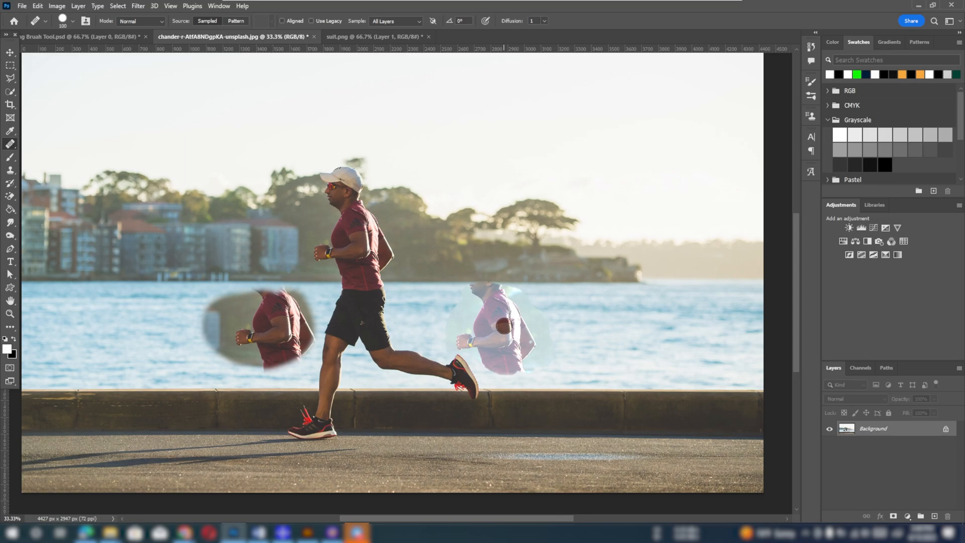
Return to the Clone Stamp, sample the runner's shirt and paint it onto the water far in front of him
{"action": "left_click", "coordinate": [10, 169]}
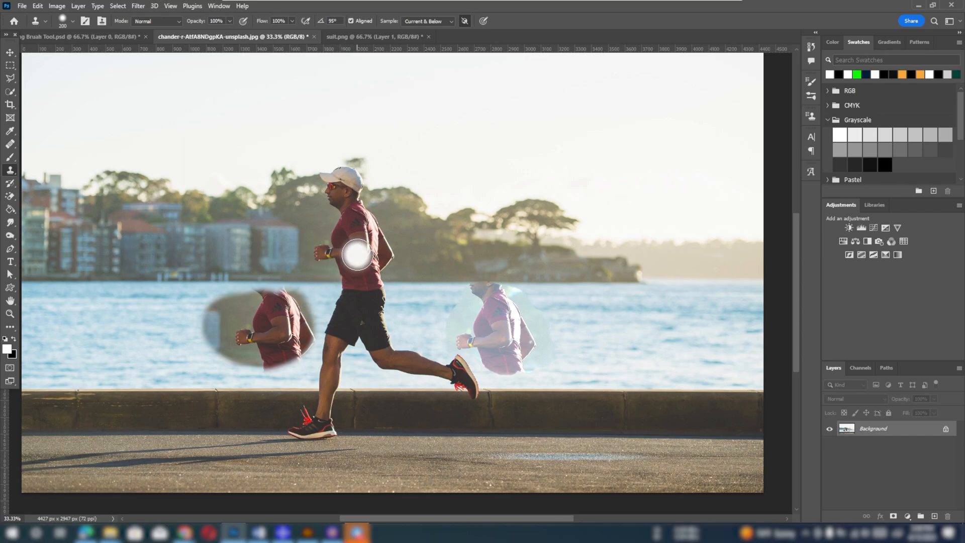
{"action": "left_click", "coordinate": [358, 244], "text": "alt"}
{"action": "mouse_move", "coordinate": [166, 313]}
{"action": "left_mouse_down"}
{"action": "mouse_move", "coordinate": [164, 335]}
{"action": "mouse_move", "coordinate": [168, 303]}
{"action": "mouse_move", "coordinate": [178, 339]}
{"action": "mouse_move", "coordinate": [141, 338]}
{"action": "mouse_move", "coordinate": [173, 317]}
{"action": "mouse_move", "coordinate": [166, 352]}
{"action": "mouse_move", "coordinate": [171, 316]}
{"action": "mouse_move", "coordinate": [176, 338]}
{"action": "left_mouse_up"}
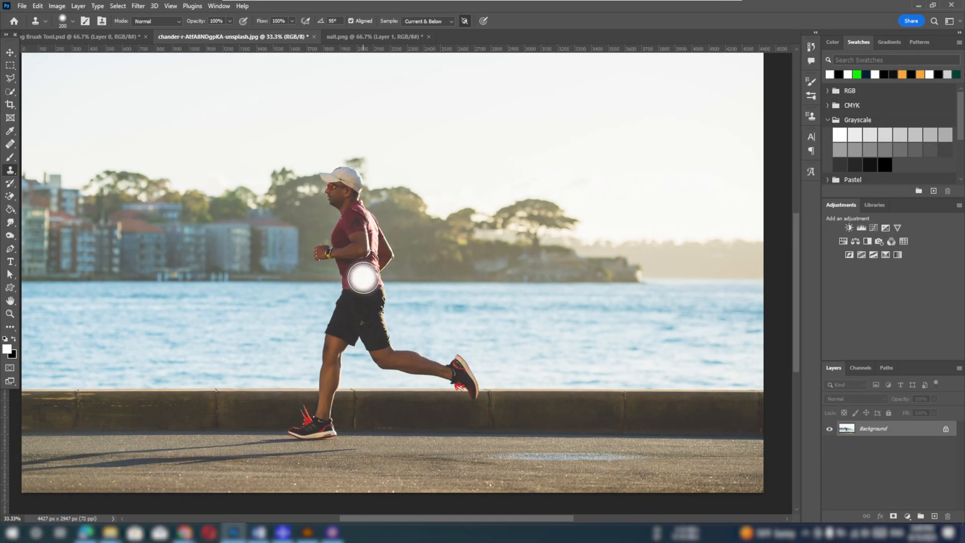
Keep the blending mode at Normal and clone the runner's torso and upper shorts directly in front of him
{"action": "left_click", "coordinate": [150, 20]}
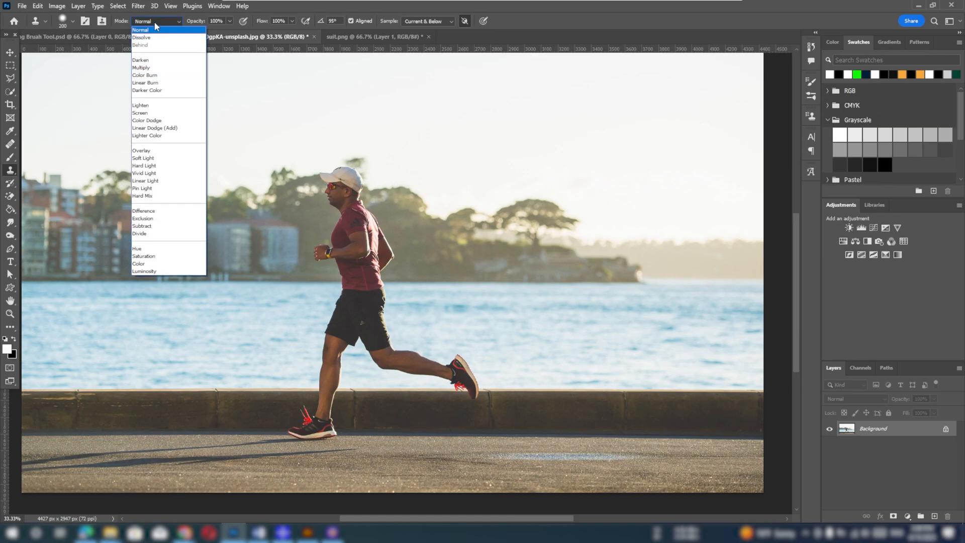
{"action": "left_click", "coordinate": [137, 30]}
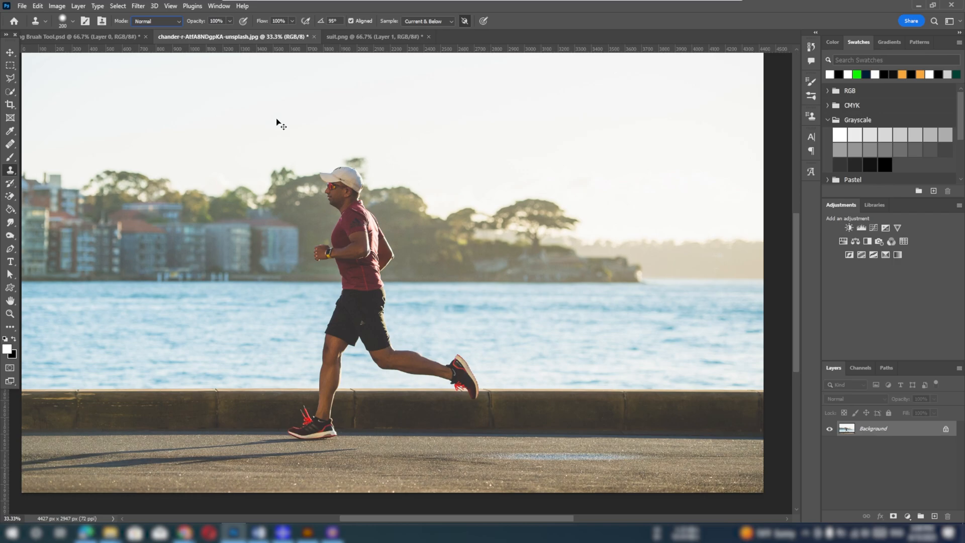
{"action": "key", "text": "ctrl+plus"}
{"action": "left_click_drag", "start_coordinate": [346, 244], "coordinate": [476, 269]}
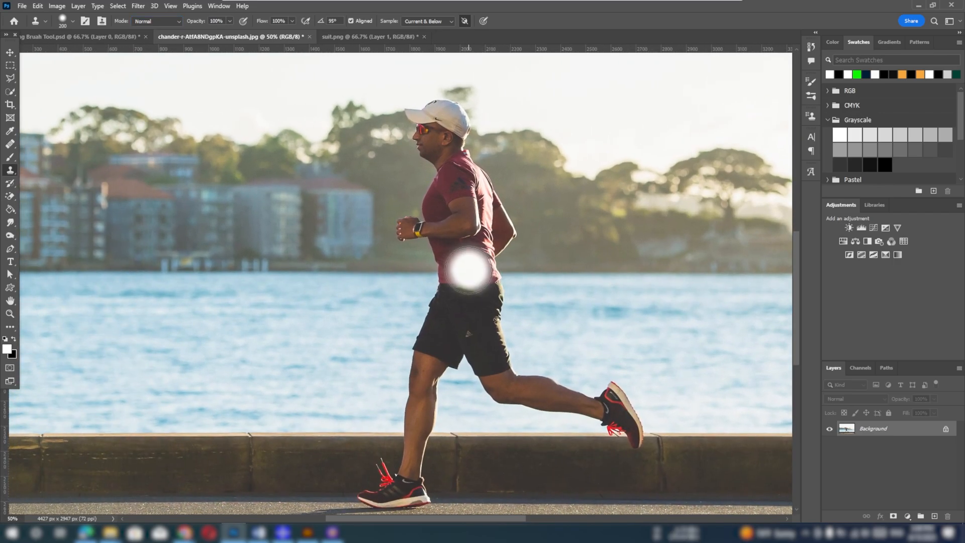
{"action": "left_click", "coordinate": [458, 261], "text": "alt"}
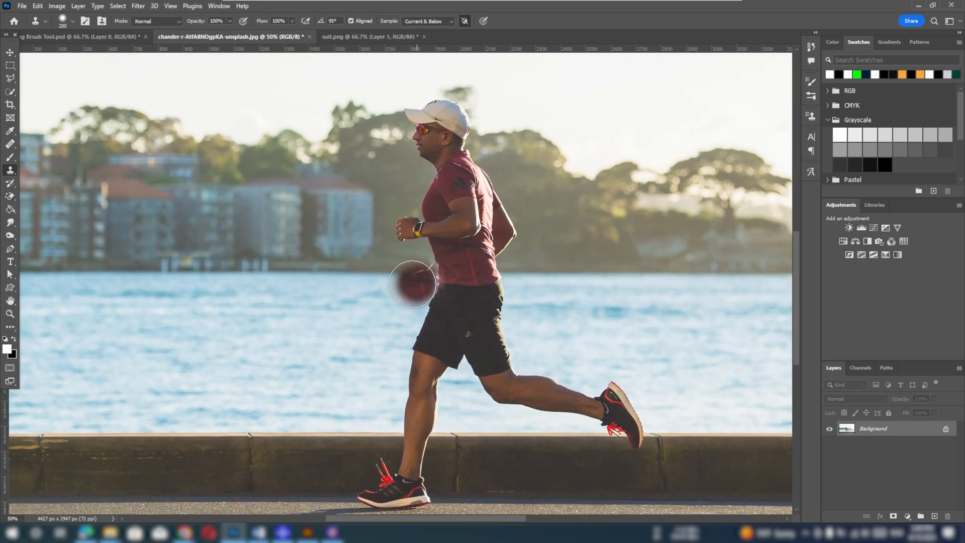
{"action": "mouse_move", "coordinate": [327, 317]}
{"action": "left_mouse_down"}
{"action": "mouse_move", "coordinate": [341, 335]}
{"action": "mouse_move", "coordinate": [320, 312]}
{"action": "mouse_move", "coordinate": [298, 319]}
{"action": "mouse_move", "coordinate": [333, 345]}
{"action": "mouse_move", "coordinate": [334, 320]}
{"action": "mouse_move", "coordinate": [324, 341]}
{"action": "mouse_move", "coordinate": [315, 293]}
{"action": "mouse_move", "coordinate": [336, 246]}
{"action": "mouse_move", "coordinate": [311, 238]}
{"action": "mouse_move", "coordinate": [291, 314]}
{"action": "left_mouse_up"}
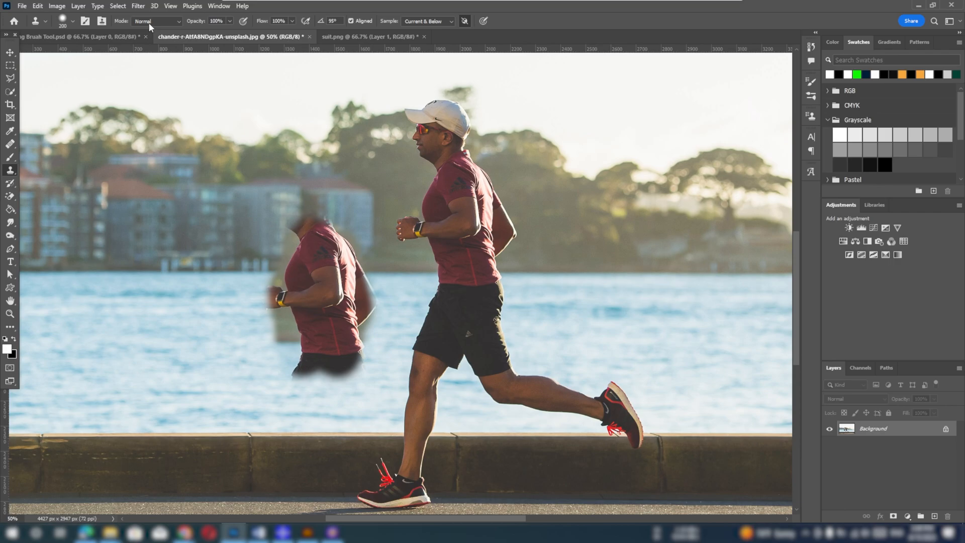
Set the blending mode to Dissolve and clone another torso in front of the first copy
{"action": "left_click", "coordinate": [150, 21]}
{"action": "left_click", "coordinate": [148, 37]}
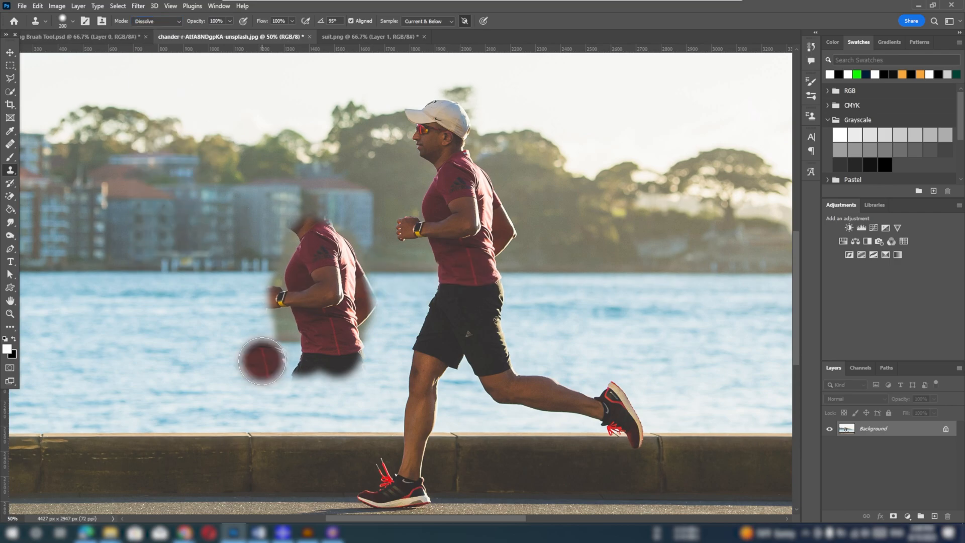
{"action": "mouse_move", "coordinate": [211, 302]}
{"action": "left_mouse_down"}
{"action": "mouse_move", "coordinate": [213, 332]}
{"action": "mouse_move", "coordinate": [202, 341]}
{"action": "mouse_move", "coordinate": [214, 297]}
{"action": "mouse_move", "coordinate": [231, 365]}
{"action": "mouse_move", "coordinate": [228, 262]}
{"action": "mouse_move", "coordinate": [186, 301]}
{"action": "left_mouse_up"}
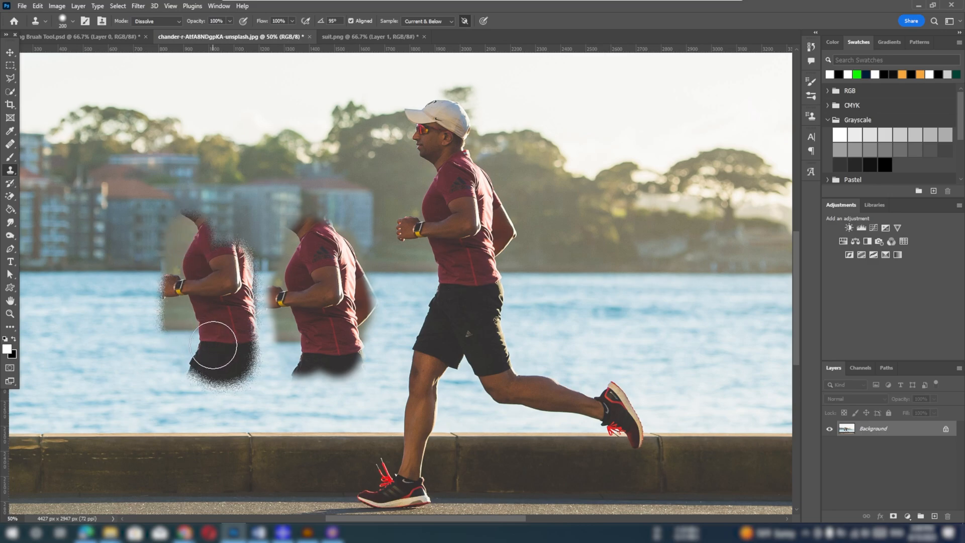
Set the blending mode to Darken, resample the runner's shirt and clone his torso onto the water behind him
{"action": "left_click", "coordinate": [154, 22]}
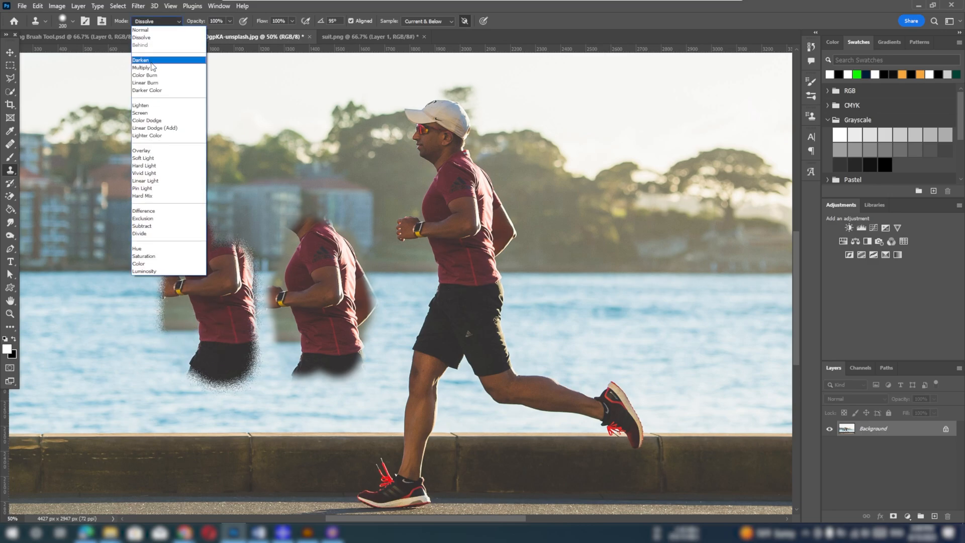
{"action": "left_click", "coordinate": [141, 60]}
{"action": "left_click", "coordinate": [467, 247], "text": "alt"}
{"action": "mouse_move", "coordinate": [573, 299]}
{"action": "left_mouse_down"}
{"action": "mouse_move", "coordinate": [579, 280]}
{"action": "mouse_move", "coordinate": [613, 336]}
{"action": "mouse_move", "coordinate": [618, 312]}
{"action": "mouse_move", "coordinate": [583, 327]}
{"action": "mouse_move", "coordinate": [563, 244]}
{"action": "mouse_move", "coordinate": [581, 352]}
{"action": "mouse_move", "coordinate": [629, 307]}
{"action": "mouse_move", "coordinate": [611, 268]}
{"action": "mouse_move", "coordinate": [635, 309]}
{"action": "mouse_move", "coordinate": [664, 328]}
{"action": "mouse_move", "coordinate": [627, 333]}
{"action": "mouse_move", "coordinate": [579, 363]}
{"action": "mouse_move", "coordinate": [539, 310]}
{"action": "mouse_move", "coordinate": [549, 329]}
{"action": "mouse_move", "coordinate": [548, 299]}
{"action": "left_mouse_up"}
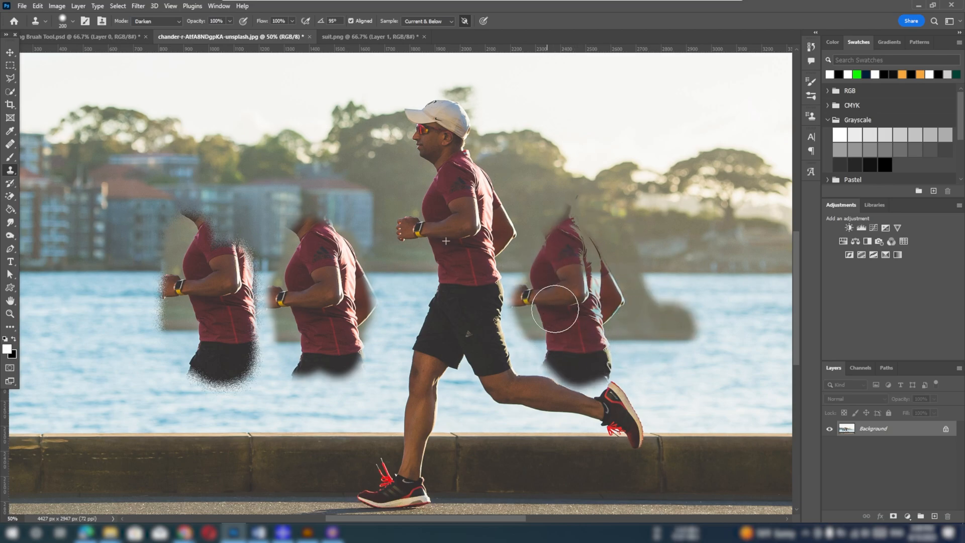
Set the blending mode to Multiply, undo a stray stamp and clone the runner from cap to thighs in front of the other copies
{"action": "left_click", "coordinate": [155, 21]}
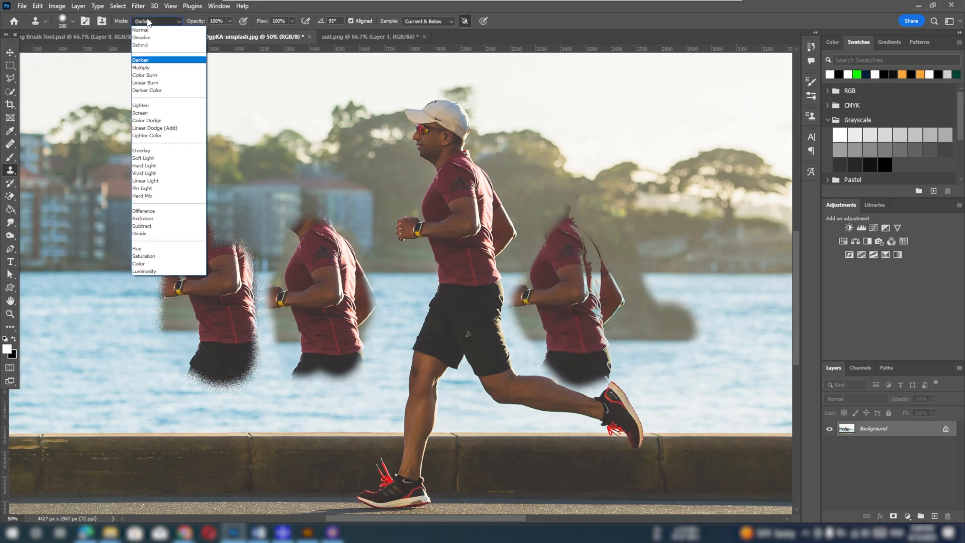
{"action": "left_click", "coordinate": [145, 66]}
{"action": "left_click", "coordinate": [277, 342]}
{"action": "key", "text": "ctrl+z"}
{"action": "mouse_move", "coordinate": [94, 336]}
{"action": "left_mouse_down"}
{"action": "mouse_move", "coordinate": [86, 307]}
{"action": "mouse_move", "coordinate": [106, 306]}
{"action": "mouse_move", "coordinate": [115, 287]}
{"action": "mouse_move", "coordinate": [104, 352]}
{"action": "mouse_move", "coordinate": [82, 301]}
{"action": "left_mouse_up"}
{"action": "key", "text": "ctrl+minus"}
{"action": "mouse_move", "coordinate": [179, 258]}
{"action": "left_mouse_down"}
{"action": "mouse_move", "coordinate": [200, 250]}
{"action": "mouse_move", "coordinate": [214, 340]}
{"action": "mouse_move", "coordinate": [207, 250]}
{"action": "mouse_move", "coordinate": [175, 236]}
{"action": "left_mouse_up"}
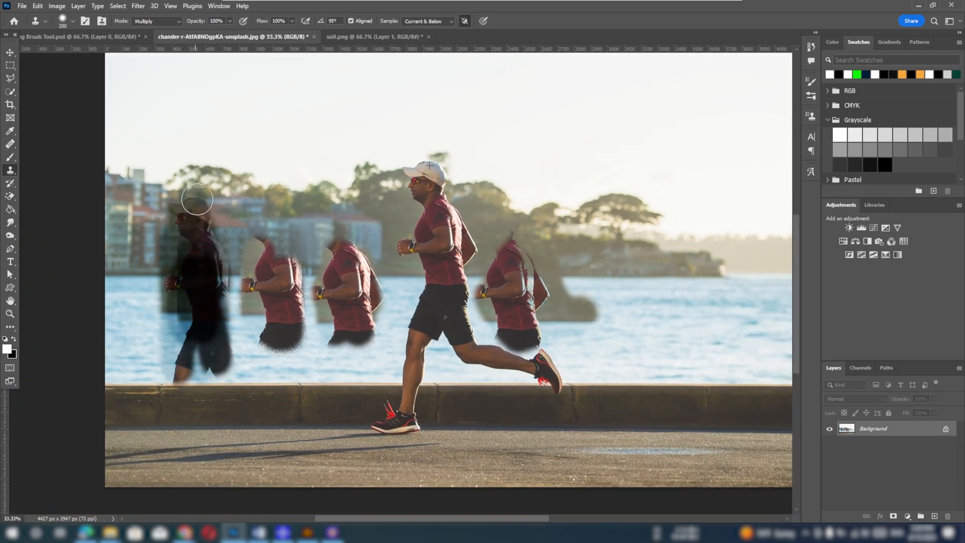
Set the blending mode to Color Burn and clone the runner over the island and water far behind him
{"action": "left_click", "coordinate": [150, 20]}
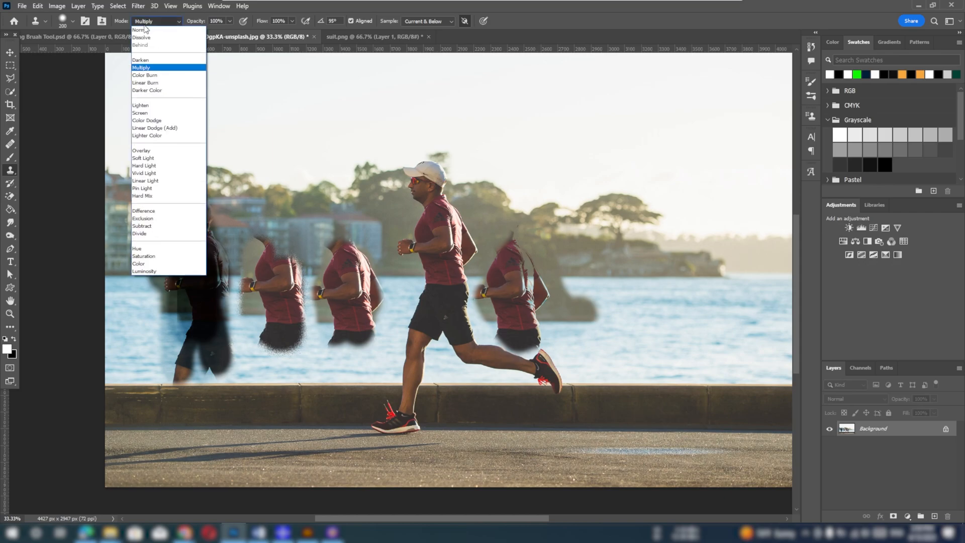
{"action": "left_click", "coordinate": [145, 75]}
{"action": "mouse_move", "coordinate": [628, 246]}
{"action": "left_mouse_down"}
{"action": "mouse_move", "coordinate": [645, 349]}
{"action": "mouse_move", "coordinate": [623, 216]}
{"action": "mouse_move", "coordinate": [648, 191]}
{"action": "mouse_move", "coordinate": [605, 185]}
{"action": "mouse_move", "coordinate": [598, 267]}
{"action": "mouse_move", "coordinate": [598, 153]}
{"action": "mouse_move", "coordinate": [660, 265]}
{"action": "mouse_move", "coordinate": [653, 316]}
{"action": "mouse_move", "coordinate": [598, 256]}
{"action": "mouse_move", "coordinate": [599, 331]}
{"action": "mouse_move", "coordinate": [632, 352]}
{"action": "left_mouse_up"}
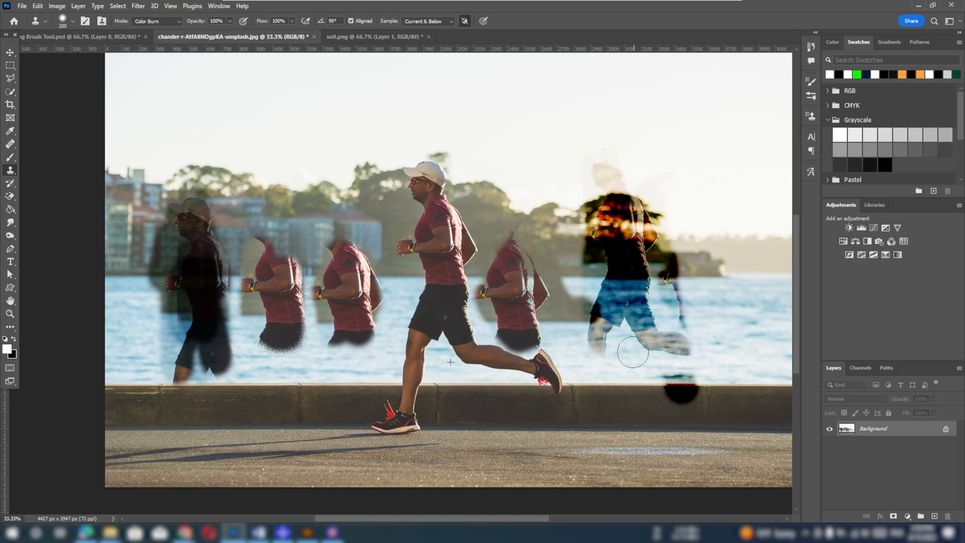
Try the Linear Burn mode by cloning the runner next to the Color Burn copy, and revert the photo
{"action": "left_click", "coordinate": [157, 22]}
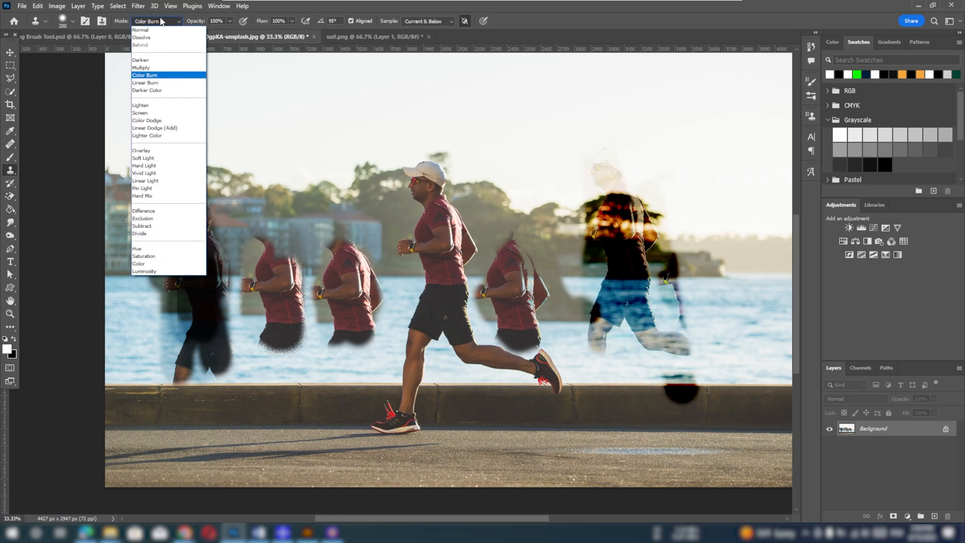
{"action": "left_click", "coordinate": [153, 82]}
{"action": "mouse_move", "coordinate": [677, 257]}
{"action": "left_mouse_down"}
{"action": "mouse_move", "coordinate": [690, 233]}
{"action": "mouse_move", "coordinate": [713, 221]}
{"action": "mouse_move", "coordinate": [689, 300]}
{"action": "mouse_move", "coordinate": [689, 339]}
{"action": "mouse_move", "coordinate": [699, 315]}
{"action": "mouse_move", "coordinate": [615, 164]}
{"action": "mouse_move", "coordinate": [640, 176]}
{"action": "mouse_move", "coordinate": [685, 275]}
{"action": "mouse_move", "coordinate": [665, 275]}
{"action": "mouse_move", "coordinate": [698, 344]}
{"action": "mouse_move", "coordinate": [734, 339]}
{"action": "mouse_move", "coordinate": [629, 310]}
{"action": "left_mouse_up"}
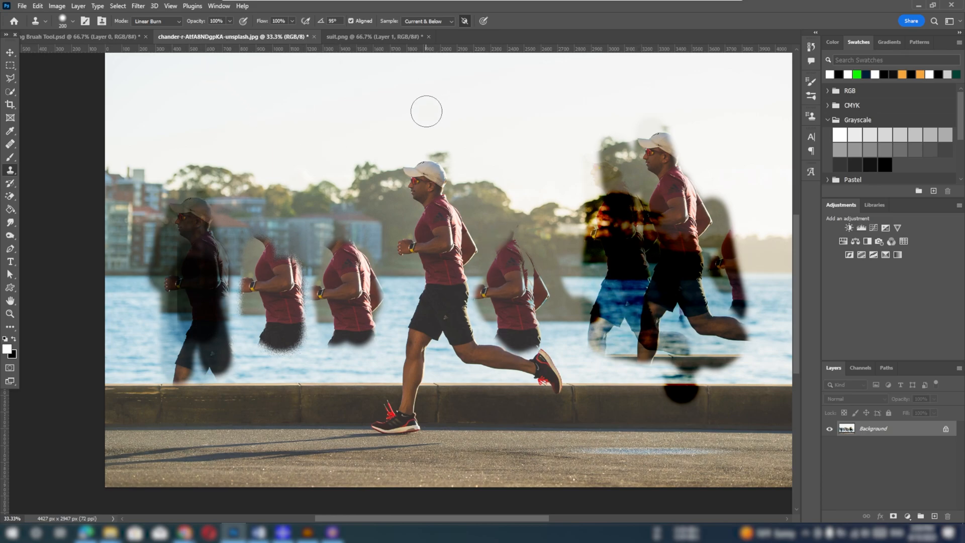
{"action": "key", "text": "F12"}
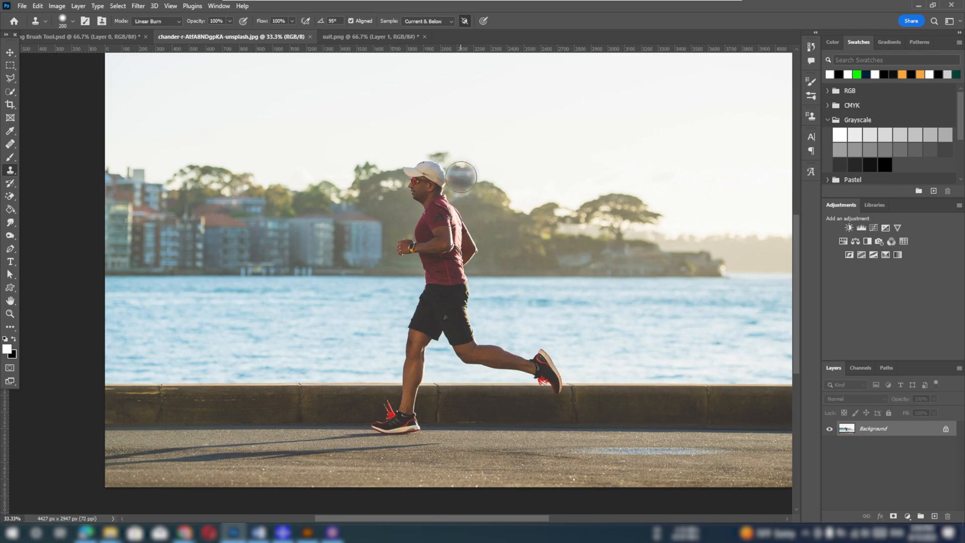
Set the blending mode to Normal and clone the runner's torso and shorts at 100% opacity in front of him
{"action": "left_click", "coordinate": [152, 22]}
{"action": "left_click", "coordinate": [143, 30]}
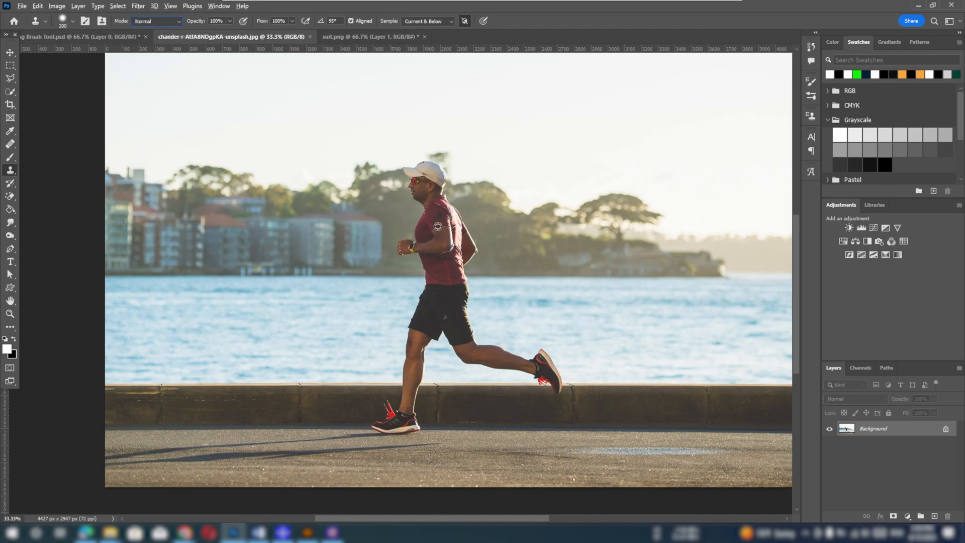
{"action": "mouse_move", "coordinate": [315, 250]}
{"action": "left_mouse_down"}
{"action": "mouse_move", "coordinate": [286, 226]}
{"action": "mouse_move", "coordinate": [321, 226]}
{"action": "mouse_move", "coordinate": [329, 284]}
{"action": "left_mouse_up"}
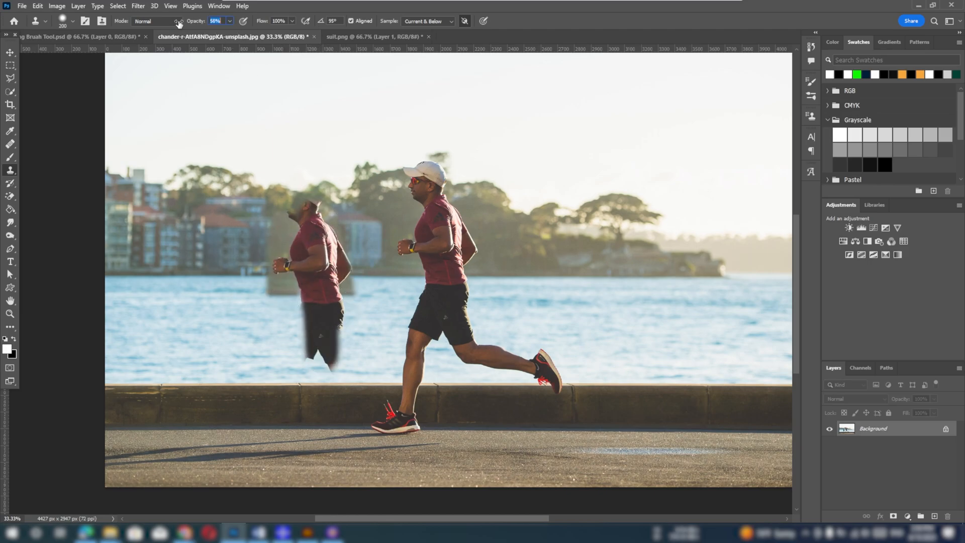
Lower the brush opacity, sample the runner's shirt and clone him as a semi-transparent figure over the trees and water behind him
{"action": "left_click", "coordinate": [439, 225], "text": "alt"}
{"action": "mouse_move", "coordinate": [555, 196]}
{"action": "left_mouse_down"}
{"action": "mouse_move", "coordinate": [598, 301]}
{"action": "mouse_move", "coordinate": [533, 212]}
{"action": "mouse_move", "coordinate": [557, 191]}
{"action": "mouse_move", "coordinate": [556, 273]}
{"action": "mouse_move", "coordinate": [540, 324]}
{"action": "mouse_move", "coordinate": [608, 324]}
{"action": "left_mouse_up"}
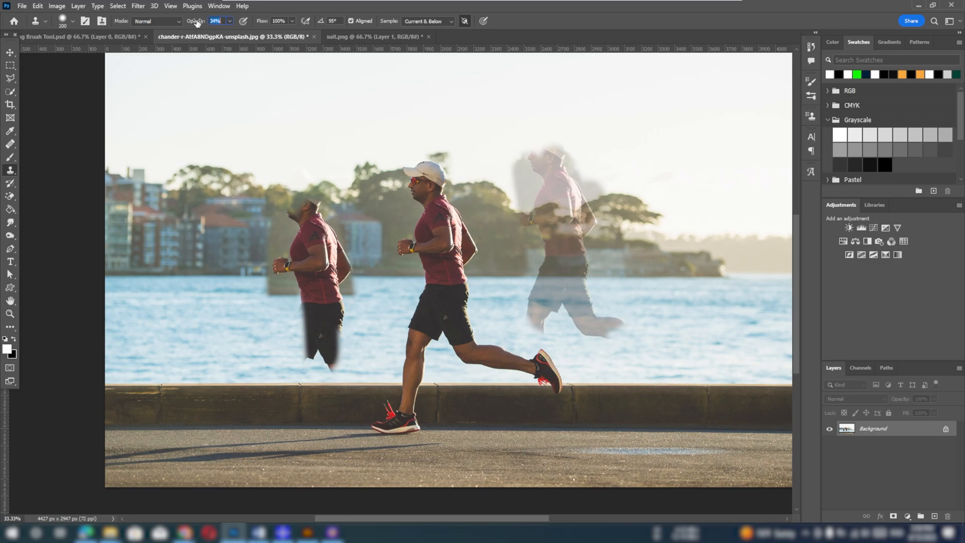
Set the opacity to 12% and paint faint clones behind the semi-transparent figure and, after resampling the runner's head, in the sky above
{"action": "mouse_move", "coordinate": [624, 199]}
{"action": "left_mouse_down"}
{"action": "mouse_move", "coordinate": [634, 295]}
{"action": "mouse_move", "coordinate": [680, 294]}
{"action": "mouse_move", "coordinate": [693, 309]}
{"action": "left_mouse_up"}
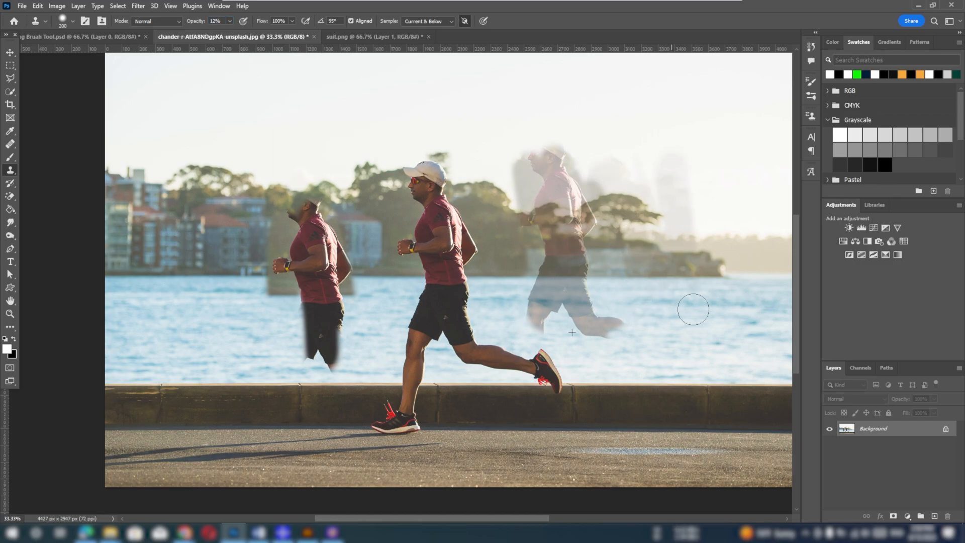
{"action": "left_click", "coordinate": [426, 183], "text": "alt"}
{"action": "mouse_move", "coordinate": [332, 93]}
{"action": "left_mouse_down"}
{"action": "mouse_move", "coordinate": [340, 107]}
{"action": "mouse_move", "coordinate": [348, 95]}
{"action": "mouse_move", "coordinate": [338, 112]}
{"action": "mouse_move", "coordinate": [348, 138]}
{"action": "mouse_move", "coordinate": [330, 94]}
{"action": "left_mouse_up"}
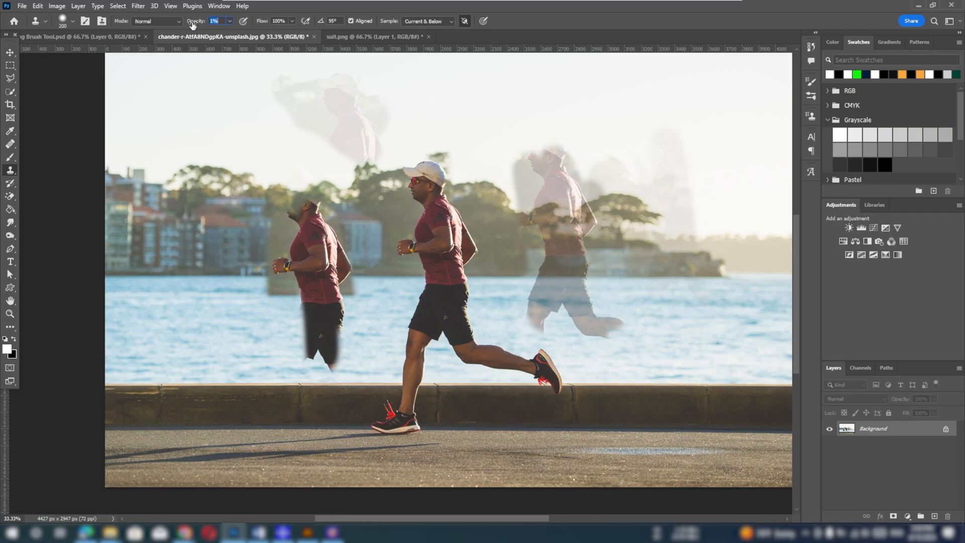
Touch up the faint sky clone, clone the runner's shirt and capped head across the sky at 100% opacity, and revert the photo
{"action": "mouse_move", "coordinate": [341, 87]}
{"action": "left_mouse_down"}
{"action": "mouse_move", "coordinate": [349, 134]}
{"action": "mouse_move", "coordinate": [315, 102]}
{"action": "mouse_move", "coordinate": [339, 114]}
{"action": "mouse_move", "coordinate": [350, 102]}
{"action": "mouse_move", "coordinate": [356, 127]}
{"action": "left_mouse_up"}
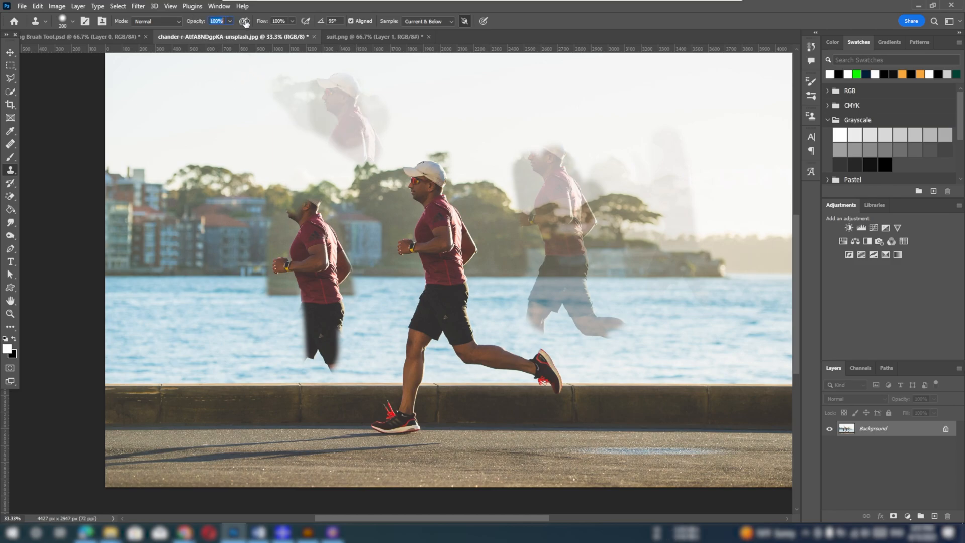
{"action": "mouse_move", "coordinate": [237, 108]}
{"action": "left_mouse_down"}
{"action": "mouse_move", "coordinate": [247, 142]}
{"action": "mouse_move", "coordinate": [237, 140]}
{"action": "mouse_move", "coordinate": [229, 171]}
{"action": "mouse_move", "coordinate": [219, 120]}
{"action": "mouse_move", "coordinate": [190, 109]}
{"action": "mouse_move", "coordinate": [218, 104]}
{"action": "mouse_move", "coordinate": [213, 113]}
{"action": "mouse_move", "coordinate": [231, 126]}
{"action": "mouse_move", "coordinate": [306, 134]}
{"action": "left_mouse_up"}
{"action": "left_click", "coordinate": [422, 180], "text": "alt"}
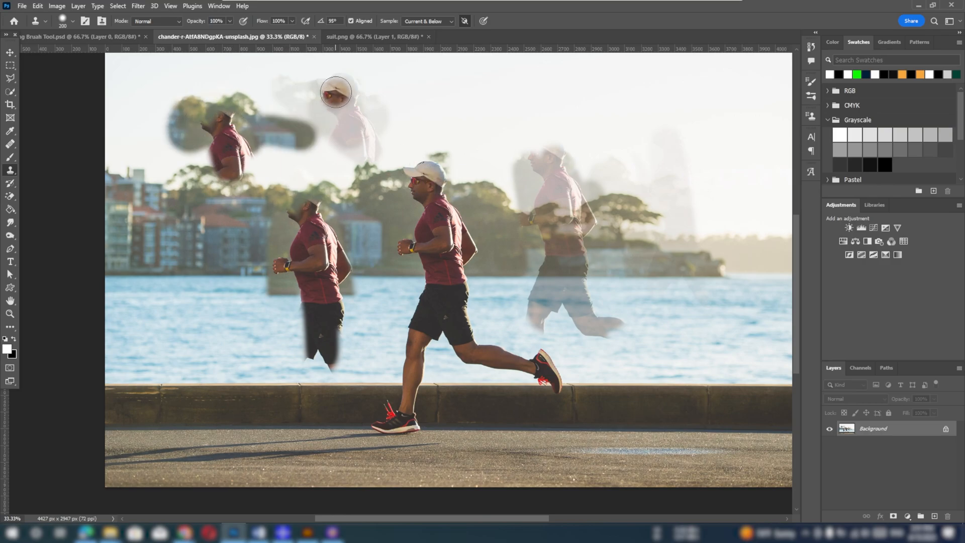
{"action": "mouse_move", "coordinate": [337, 94]}
{"action": "left_mouse_down"}
{"action": "mouse_move", "coordinate": [322, 108]}
{"action": "mouse_move", "coordinate": [277, 113]}
{"action": "mouse_move", "coordinate": [211, 103]}
{"action": "mouse_move", "coordinate": [215, 123]}
{"action": "left_mouse_up"}
{"action": "left_click", "coordinate": [422, 182], "text": "alt"}
{"action": "mouse_move", "coordinate": [422, 111]}
{"action": "left_mouse_down"}
{"action": "mouse_move", "coordinate": [417, 132]}
{"action": "mouse_move", "coordinate": [438, 109]}
{"action": "mouse_move", "coordinate": [443, 128]}
{"action": "left_mouse_up"}
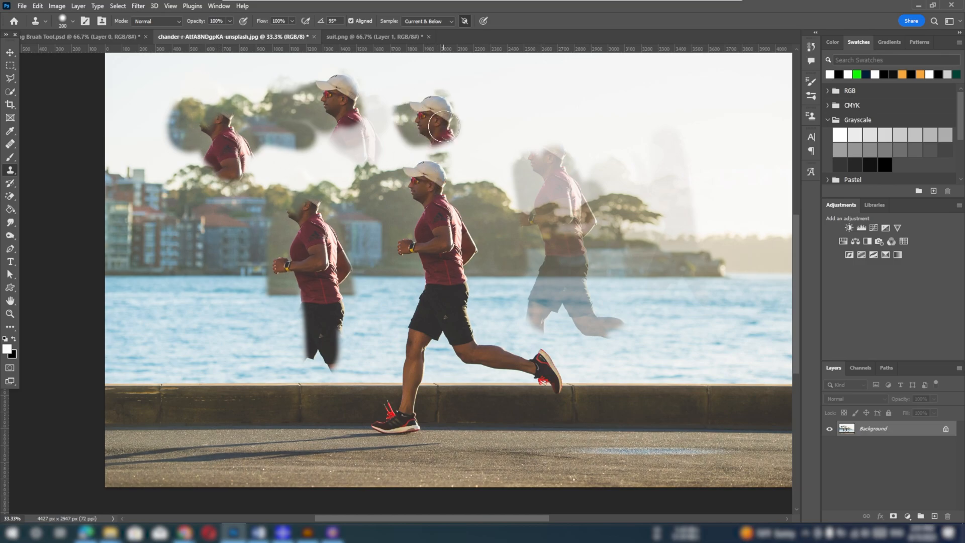
{"action": "key", "text": "F12"}
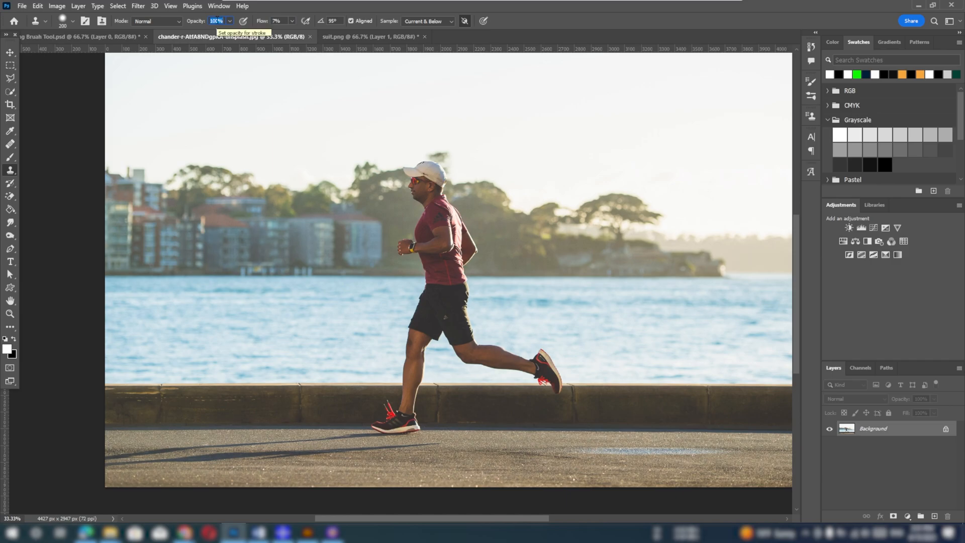
Set the opacity to 15% and the flow to 100%, then clone the runner's head and shirt faintly into the sky in front of him
{"action": "type", "text": "15"}
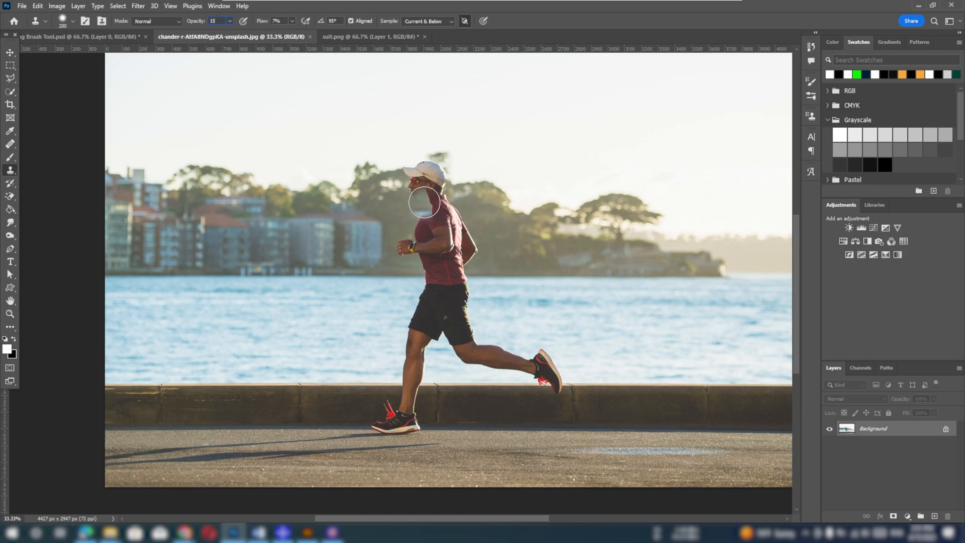
{"action": "left_click", "coordinate": [408, 155]}
{"action": "mouse_move", "coordinate": [331, 99]}
{"action": "left_mouse_down"}
{"action": "mouse_move", "coordinate": [324, 110]}
{"action": "mouse_move", "coordinate": [343, 118]}
{"action": "mouse_move", "coordinate": [324, 119]}
{"action": "mouse_move", "coordinate": [318, 97]}
{"action": "mouse_move", "coordinate": [319, 113]}
{"action": "left_mouse_up"}
{"action": "mouse_move", "coordinate": [354, 159]}
{"action": "left_mouse_down"}
{"action": "mouse_move", "coordinate": [332, 120]}
{"action": "mouse_move", "coordinate": [317, 116]}
{"action": "mouse_move", "coordinate": [314, 86]}
{"action": "mouse_move", "coordinate": [340, 95]}
{"action": "mouse_move", "coordinate": [327, 94]}
{"action": "mouse_move", "coordinate": [324, 109]}
{"action": "mouse_move", "coordinate": [316, 96]}
{"action": "mouse_move", "coordinate": [314, 107]}
{"action": "mouse_move", "coordinate": [329, 160]}
{"action": "mouse_move", "coordinate": [333, 144]}
{"action": "mouse_move", "coordinate": [344, 159]}
{"action": "mouse_move", "coordinate": [339, 133]}
{"action": "left_mouse_up"}
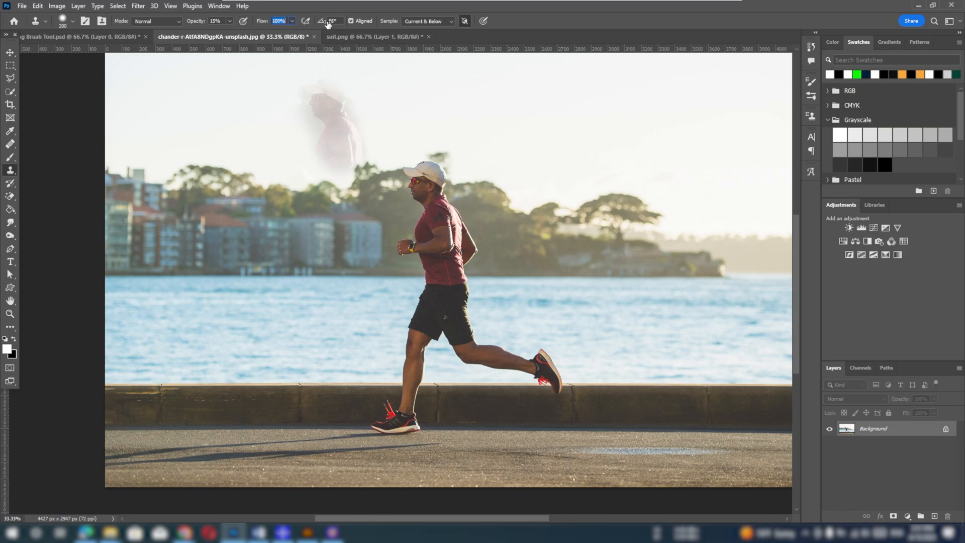
{"action": "mouse_move", "coordinate": [323, 108]}
{"action": "left_mouse_down"}
{"action": "mouse_move", "coordinate": [338, 142]}
{"action": "mouse_move", "coordinate": [328, 135]}
{"action": "mouse_move", "coordinate": [346, 135]}
{"action": "mouse_move", "coordinate": [351, 154]}
{"action": "mouse_move", "coordinate": [325, 144]}
{"action": "mouse_move", "coordinate": [343, 162]}
{"action": "mouse_move", "coordinate": [351, 132]}
{"action": "mouse_move", "coordinate": [311, 95]}
{"action": "mouse_move", "coordinate": [338, 136]}
{"action": "mouse_move", "coordinate": [351, 124]}
{"action": "mouse_move", "coordinate": [317, 113]}
{"action": "left_mouse_up"}
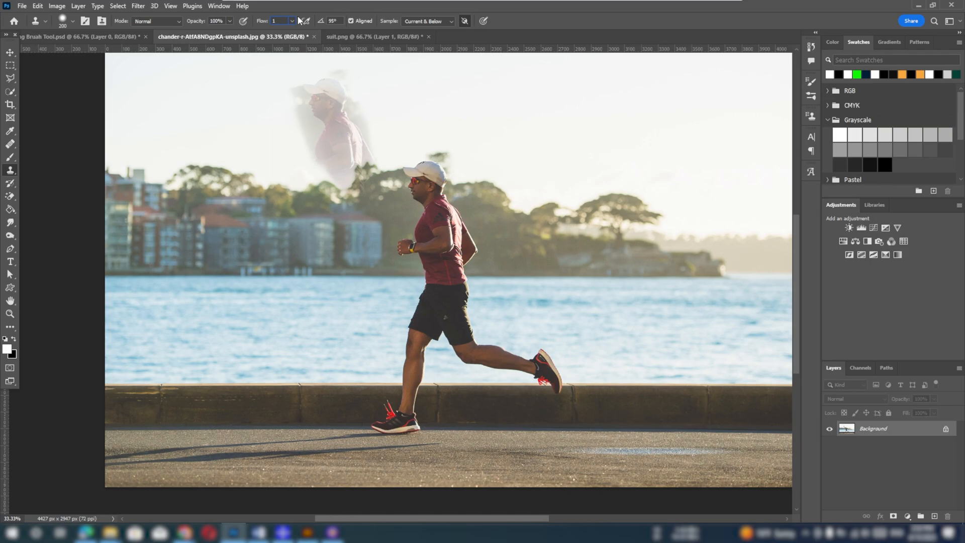
With opacity at 100% and flow at 15%, sample the runner's head and build up a clone of his upper body in the sky above him
{"action": "left_click", "coordinate": [429, 188], "text": "alt"}
{"action": "mouse_move", "coordinate": [431, 87]}
{"action": "left_mouse_down"}
{"action": "mouse_move", "coordinate": [447, 128]}
{"action": "mouse_move", "coordinate": [426, 119]}
{"action": "mouse_move", "coordinate": [429, 76]}
{"action": "mouse_move", "coordinate": [450, 91]}
{"action": "mouse_move", "coordinate": [459, 138]}
{"action": "mouse_move", "coordinate": [459, 149]}
{"action": "mouse_move", "coordinate": [434, 132]}
{"action": "left_mouse_up"}
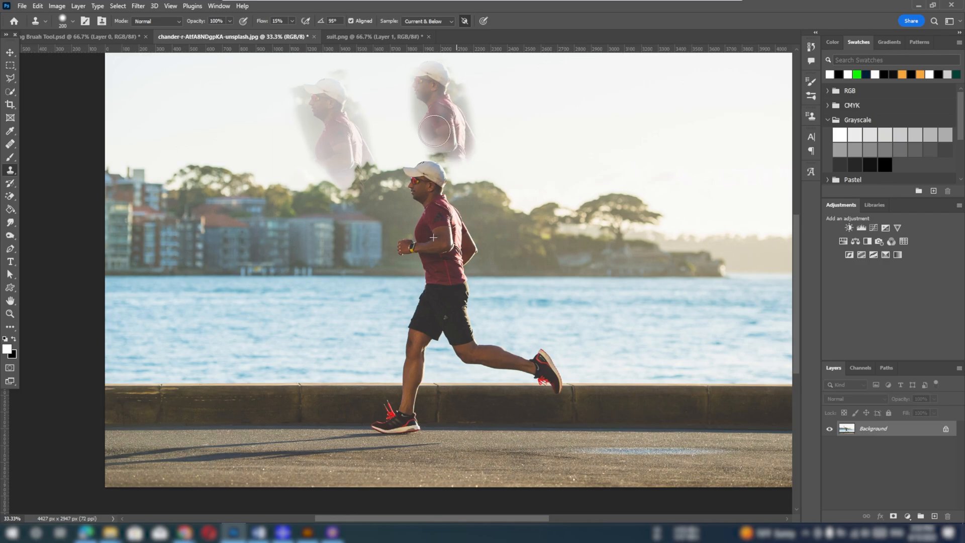
{"action": "mouse_move", "coordinate": [434, 131]}
{"action": "left_mouse_down"}
{"action": "mouse_move", "coordinate": [419, 91]}
{"action": "mouse_move", "coordinate": [433, 123]}
{"action": "mouse_move", "coordinate": [433, 89]}
{"action": "mouse_move", "coordinate": [442, 133]}
{"action": "mouse_move", "coordinate": [437, 82]}
{"action": "mouse_move", "coordinate": [450, 137]}
{"action": "mouse_move", "coordinate": [433, 71]}
{"action": "mouse_move", "coordinate": [441, 137]}
{"action": "mouse_move", "coordinate": [442, 77]}
{"action": "mouse_move", "coordinate": [444, 121]}
{"action": "left_mouse_up"}
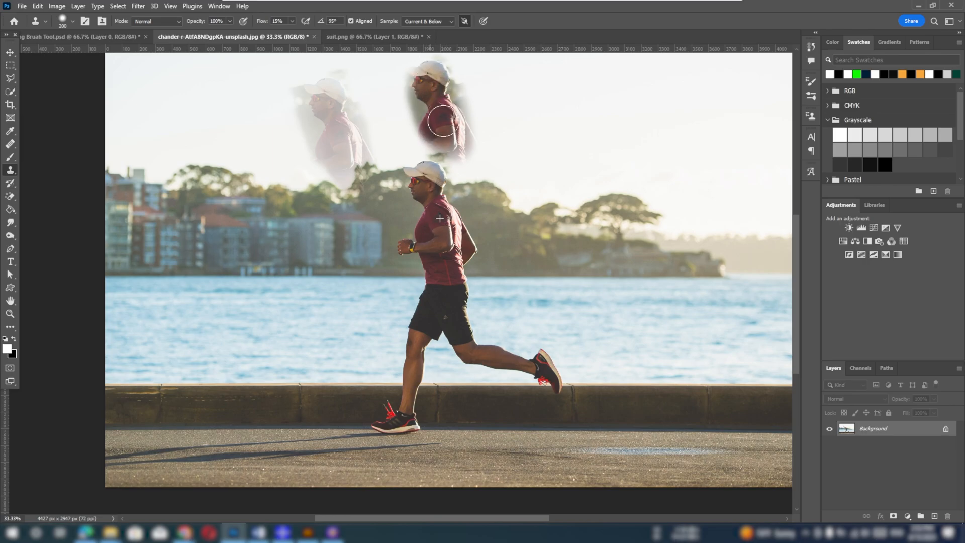
{"action": "mouse_move", "coordinate": [427, 89]}
{"action": "left_mouse_down"}
{"action": "mouse_move", "coordinate": [437, 121]}
{"action": "mouse_move", "coordinate": [418, 71]}
{"action": "left_mouse_up"}
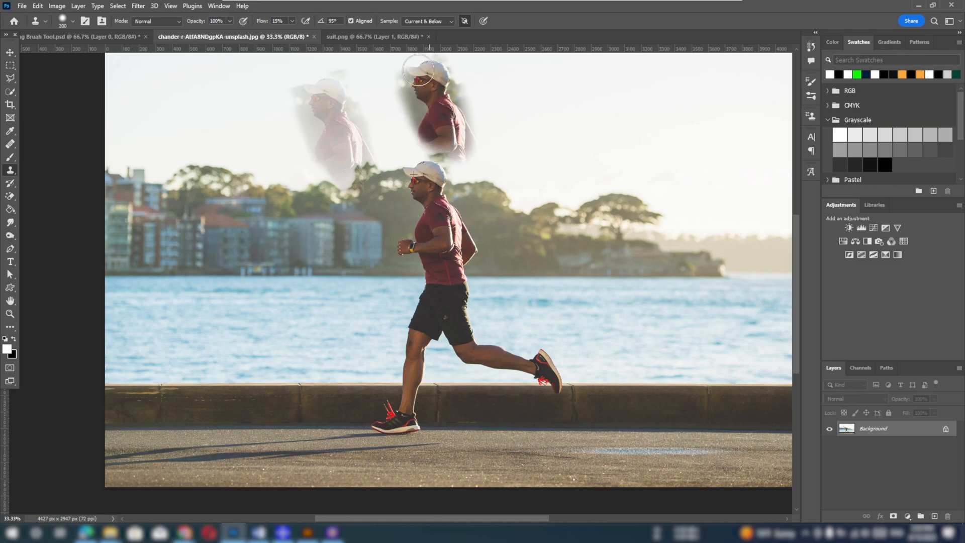
{"action": "left_click_drag", "start_coordinate": [439, 105], "coordinate": [436, 128]}
Set the opacity to 15% with 100% flow and clone the runner's upper body into the sky behind the built-up copy
{"action": "type", "text": "15"}
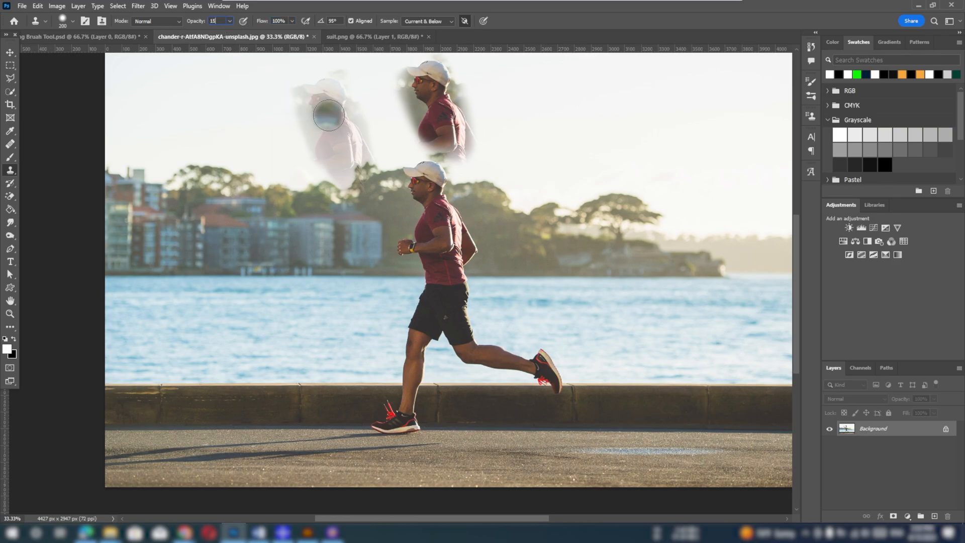
{"action": "left_click", "coordinate": [322, 104]}
{"action": "mouse_move", "coordinate": [525, 108]}
{"action": "left_mouse_down"}
{"action": "mouse_move", "coordinate": [513, 61]}
{"action": "mouse_move", "coordinate": [528, 73]}
{"action": "mouse_move", "coordinate": [525, 115]}
{"action": "mouse_move", "coordinate": [545, 164]}
{"action": "mouse_move", "coordinate": [519, 93]}
{"action": "left_mouse_up"}
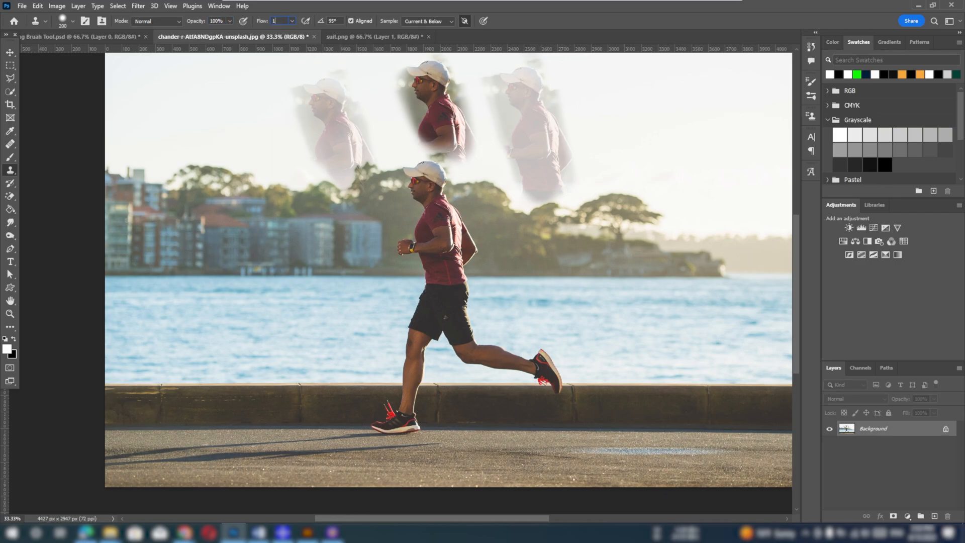
Set the flow to 15% at 100% opacity, resample the runner's head and clone his upper body into the sky at the far right
{"action": "type", "text": "5"}
{"action": "left_click", "coordinate": [424, 189], "text": "alt"}
{"action": "mouse_move", "coordinate": [693, 98]}
{"action": "left_mouse_down"}
{"action": "mouse_move", "coordinate": [649, 105]}
{"action": "mouse_move", "coordinate": [648, 128]}
{"action": "mouse_move", "coordinate": [652, 115]}
{"action": "mouse_move", "coordinate": [659, 130]}
{"action": "mouse_move", "coordinate": [650, 89]}
{"action": "mouse_move", "coordinate": [655, 147]}
{"action": "mouse_move", "coordinate": [642, 66]}
{"action": "mouse_move", "coordinate": [676, 168]}
{"action": "mouse_move", "coordinate": [671, 156]}
{"action": "mouse_move", "coordinate": [670, 185]}
{"action": "mouse_move", "coordinate": [651, 106]}
{"action": "left_mouse_up"}
{"action": "mouse_move", "coordinate": [666, 167]}
{"action": "left_mouse_down"}
{"action": "mouse_move", "coordinate": [663, 97]}
{"action": "mouse_move", "coordinate": [660, 168]}
{"action": "mouse_move", "coordinate": [660, 123]}
{"action": "mouse_move", "coordinate": [643, 79]}
{"action": "mouse_move", "coordinate": [666, 118]}
{"action": "left_mouse_up"}
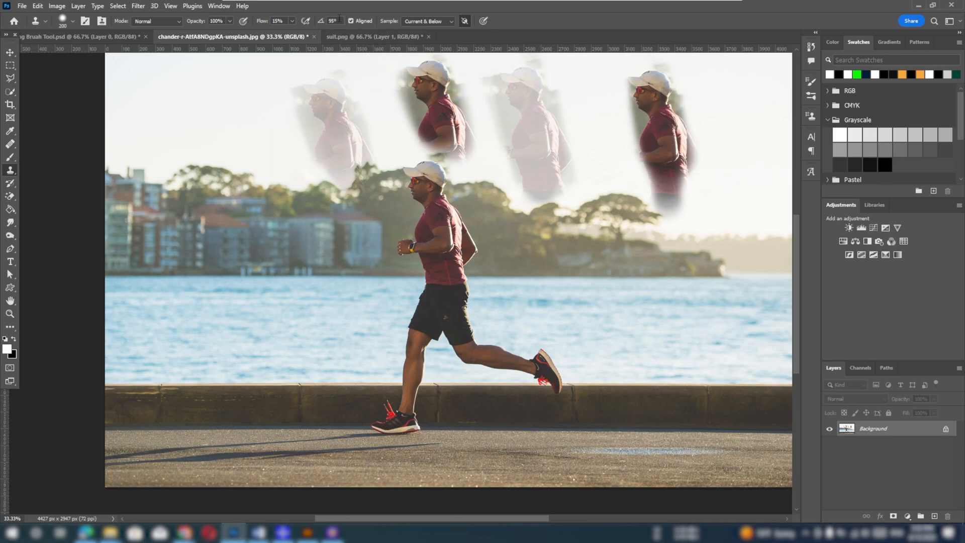
Set the brush angle to 100° and the flow to 100%, keep Aligned on, and revert the photo
{"action": "type", "text": "100"}
{"action": "key", "text": "Return"}
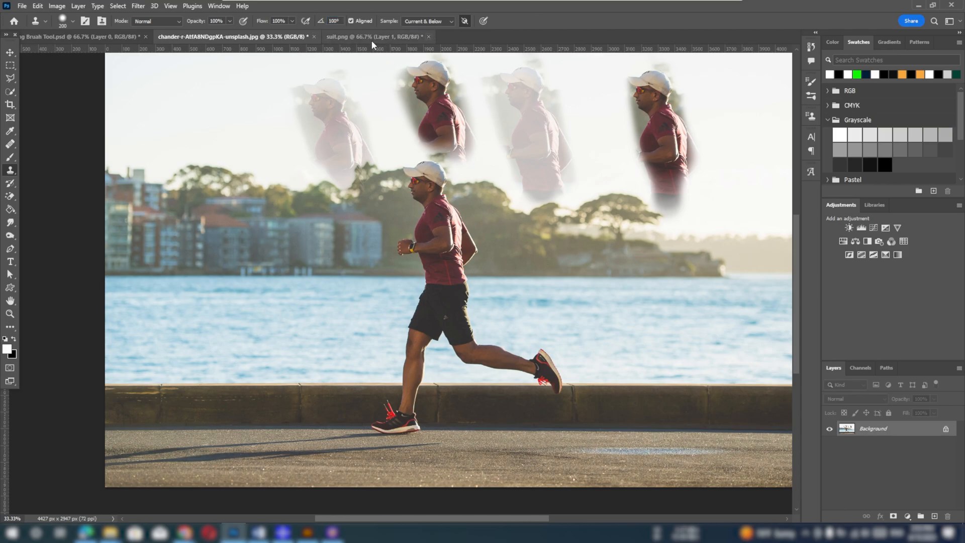
{"action": "left_click", "coordinate": [352, 21]}
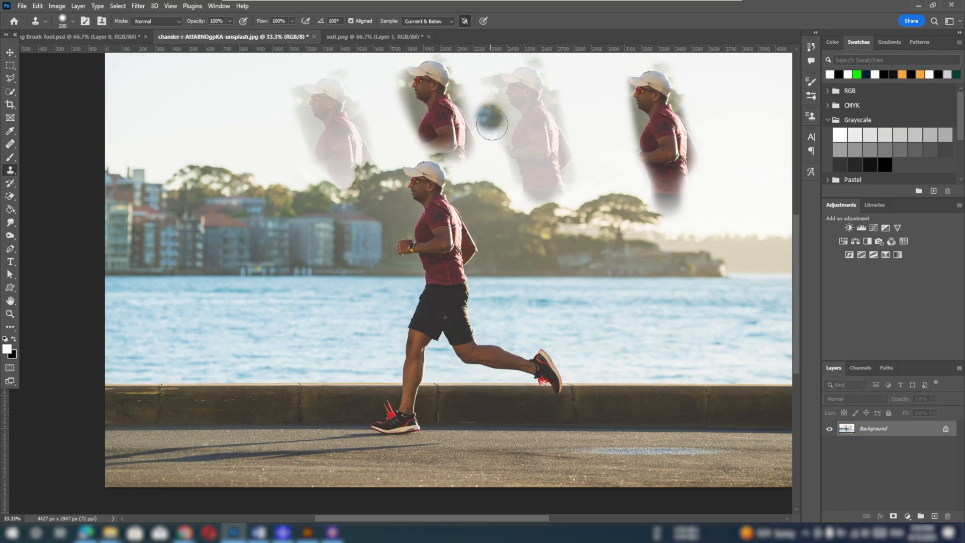
{"action": "key", "text": "F12"}
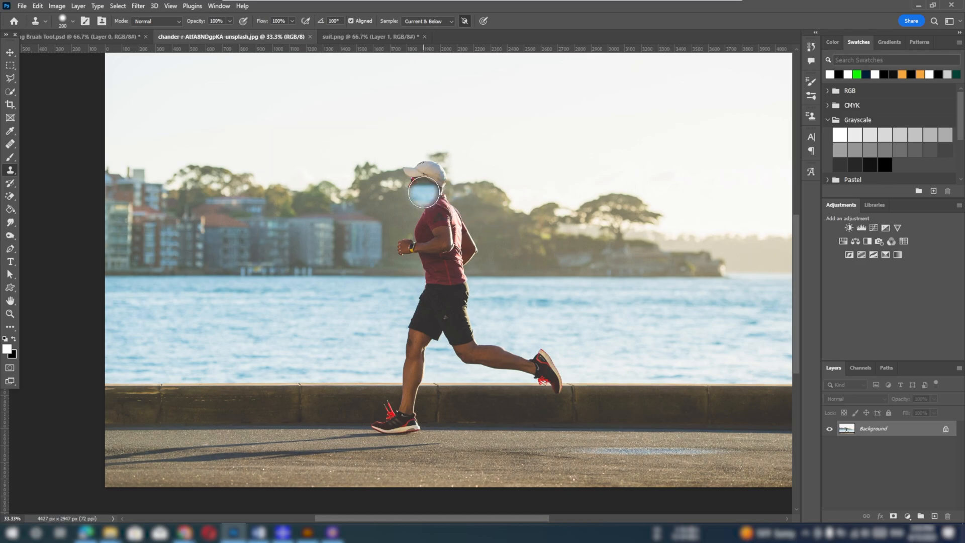
With Aligned on, sample the runner's face and clone him and the surrounding trees into the upper-right sky in several separate strokes
{"action": "left_click", "coordinate": [425, 189], "text": "alt"}
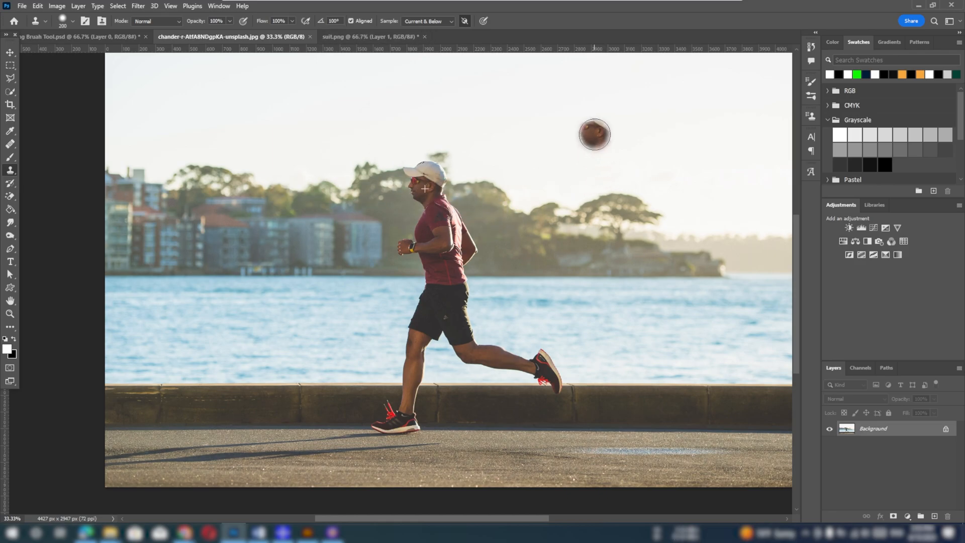
{"action": "mouse_move", "coordinate": [595, 136]}
{"action": "left_mouse_down"}
{"action": "mouse_move", "coordinate": [587, 117]}
{"action": "mouse_move", "coordinate": [581, 137]}
{"action": "left_mouse_up"}
{"action": "mouse_move", "coordinate": [674, 150]}
{"action": "left_mouse_down"}
{"action": "mouse_move", "coordinate": [673, 107]}
{"action": "mouse_move", "coordinate": [702, 150]}
{"action": "mouse_move", "coordinate": [688, 163]}
{"action": "mouse_move", "coordinate": [672, 116]}
{"action": "mouse_move", "coordinate": [707, 97]}
{"action": "mouse_move", "coordinate": [721, 126]}
{"action": "mouse_move", "coordinate": [717, 169]}
{"action": "mouse_move", "coordinate": [691, 171]}
{"action": "mouse_move", "coordinate": [649, 117]}
{"action": "mouse_move", "coordinate": [668, 177]}
{"action": "mouse_move", "coordinate": [649, 171]}
{"action": "mouse_move", "coordinate": [640, 117]}
{"action": "left_mouse_up"}
{"action": "mouse_move", "coordinate": [703, 150]}
{"action": "left_mouse_down"}
{"action": "mouse_move", "coordinate": [733, 183]}
{"action": "mouse_move", "coordinate": [717, 108]}
{"action": "left_mouse_up"}
{"action": "mouse_move", "coordinate": [638, 92]}
{"action": "left_mouse_down"}
{"action": "mouse_move", "coordinate": [621, 150]}
{"action": "mouse_move", "coordinate": [631, 195]}
{"action": "mouse_move", "coordinate": [587, 104]}
{"action": "left_mouse_up"}
{"action": "mouse_move", "coordinate": [598, 169]}
{"action": "left_mouse_down"}
{"action": "mouse_move", "coordinate": [591, 107]}
{"action": "mouse_move", "coordinate": [578, 159]}
{"action": "mouse_move", "coordinate": [612, 187]}
{"action": "mouse_move", "coordinate": [586, 115]}
{"action": "mouse_move", "coordinate": [570, 161]}
{"action": "mouse_move", "coordinate": [607, 209]}
{"action": "mouse_move", "coordinate": [641, 186]}
{"action": "mouse_move", "coordinate": [647, 156]}
{"action": "mouse_move", "coordinate": [668, 200]}
{"action": "mouse_move", "coordinate": [602, 219]}
{"action": "mouse_move", "coordinate": [561, 120]}
{"action": "mouse_move", "coordinate": [617, 100]}
{"action": "mouse_move", "coordinate": [641, 149]}
{"action": "left_mouse_up"}
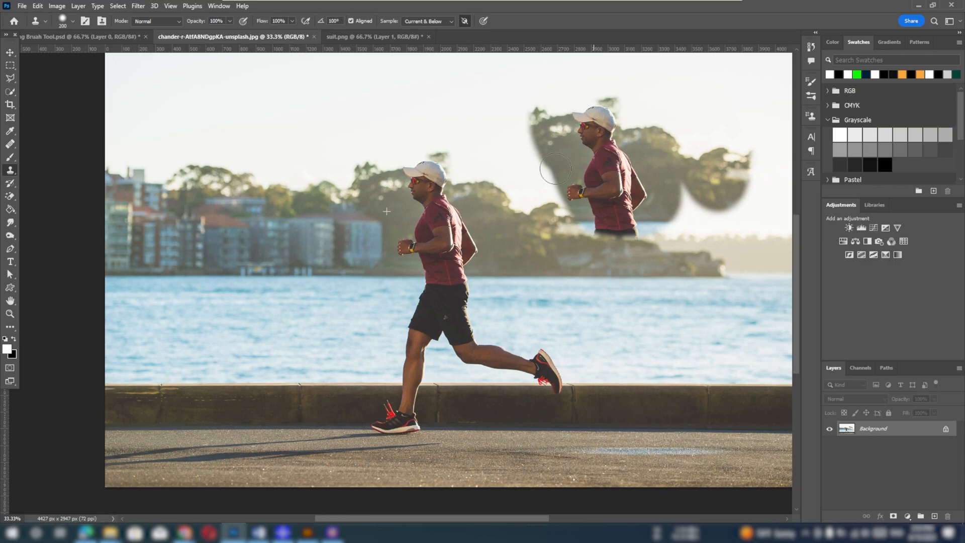
{"action": "left_click_drag", "start_coordinate": [556, 163], "coordinate": [525, 98]}
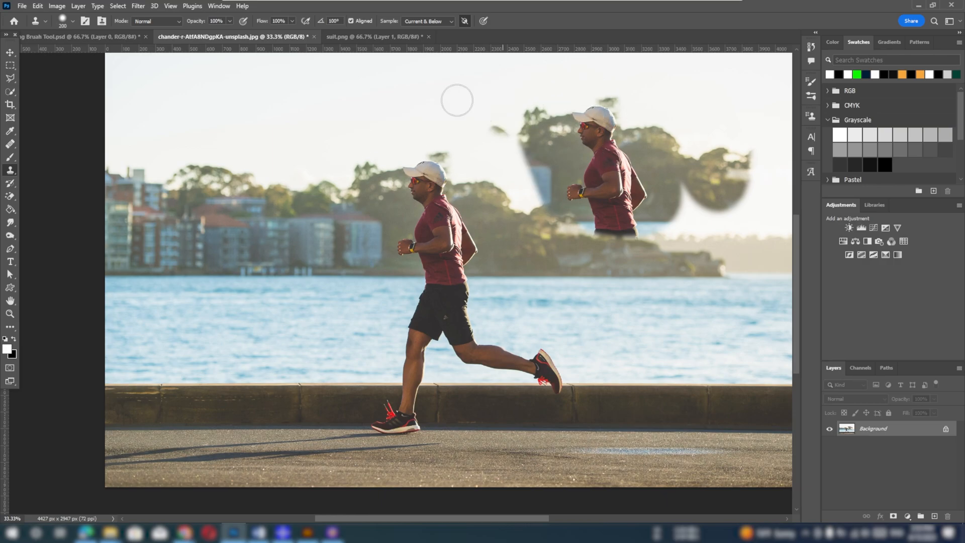
Turn Aligned off, sample the runner's face and paint several separate clones of his head and shoulders in the upper-left sky
{"action": "left_click", "coordinate": [351, 21]}
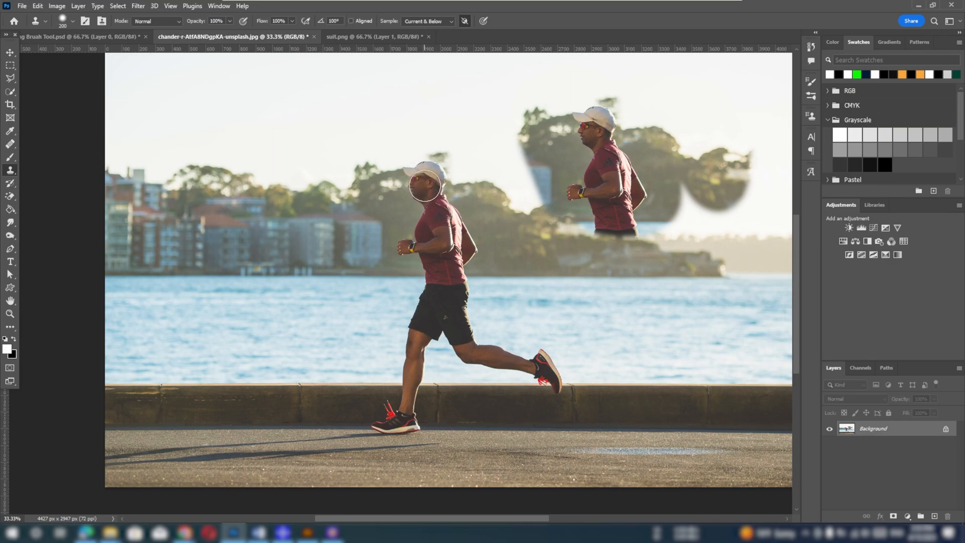
{"action": "left_click", "coordinate": [425, 184], "text": "alt"}
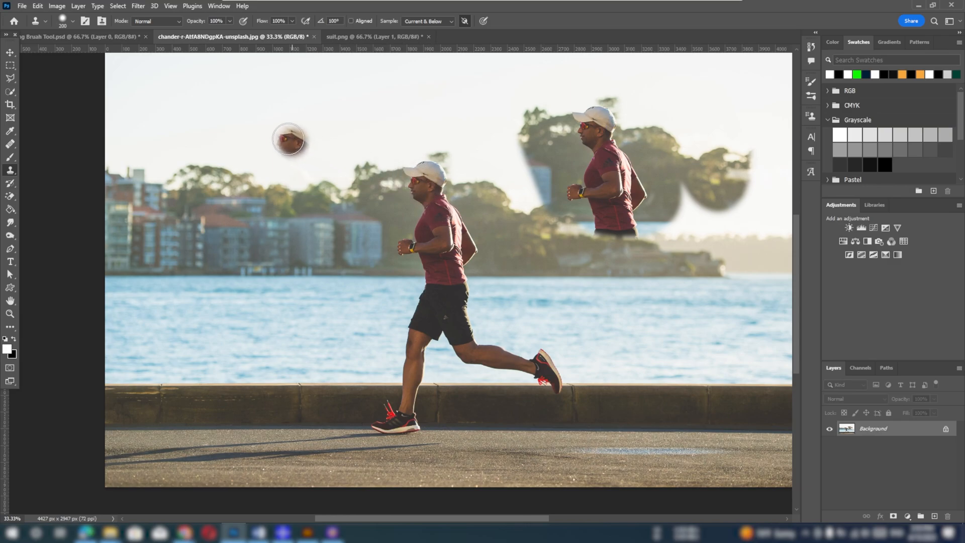
{"action": "left_click", "coordinate": [243, 105]}
{"action": "mouse_move", "coordinate": [242, 105]}
{"action": "left_mouse_down"}
{"action": "mouse_move", "coordinate": [232, 138]}
{"action": "mouse_move", "coordinate": [245, 98]}
{"action": "mouse_move", "coordinate": [271, 127]}
{"action": "mouse_move", "coordinate": [254, 141]}
{"action": "mouse_move", "coordinate": [254, 104]}
{"action": "mouse_move", "coordinate": [272, 90]}
{"action": "mouse_move", "coordinate": [298, 106]}
{"action": "mouse_move", "coordinate": [322, 126]}
{"action": "mouse_move", "coordinate": [291, 114]}
{"action": "mouse_move", "coordinate": [303, 162]}
{"action": "mouse_move", "coordinate": [326, 155]}
{"action": "mouse_move", "coordinate": [327, 108]}
{"action": "mouse_move", "coordinate": [329, 153]}
{"action": "left_mouse_up"}
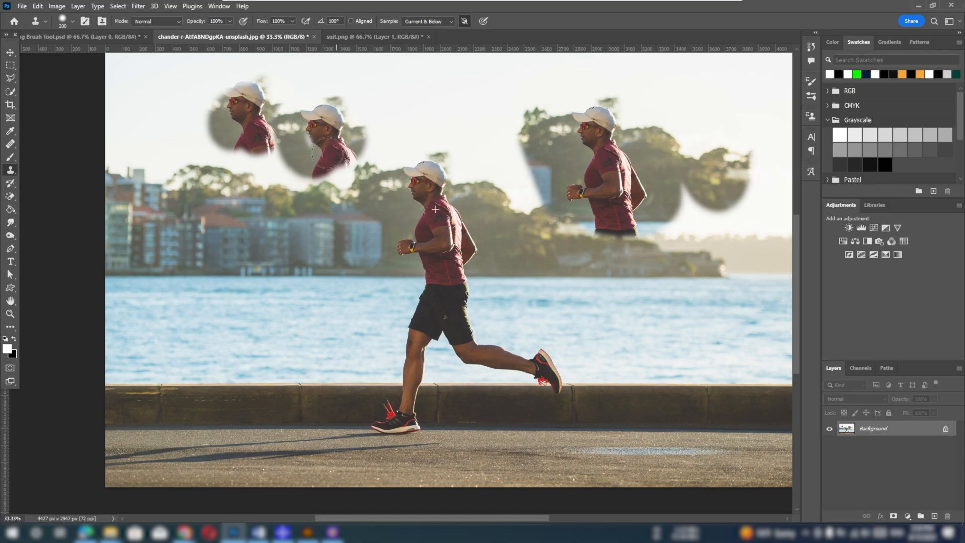
{"action": "mouse_move", "coordinate": [302, 117]}
{"action": "left_mouse_down"}
{"action": "mouse_move", "coordinate": [292, 85]}
{"action": "mouse_move", "coordinate": [342, 94]}
{"action": "mouse_move", "coordinate": [336, 79]}
{"action": "mouse_move", "coordinate": [283, 110]}
{"action": "mouse_move", "coordinate": [264, 79]}
{"action": "mouse_move", "coordinate": [221, 102]}
{"action": "mouse_move", "coordinate": [216, 116]}
{"action": "mouse_move", "coordinate": [246, 91]}
{"action": "mouse_move", "coordinate": [269, 119]}
{"action": "mouse_move", "coordinate": [243, 118]}
{"action": "mouse_move", "coordinate": [260, 149]}
{"action": "mouse_move", "coordinate": [174, 121]}
{"action": "mouse_move", "coordinate": [167, 133]}
{"action": "mouse_move", "coordinate": [180, 148]}
{"action": "mouse_move", "coordinate": [197, 114]}
{"action": "mouse_move", "coordinate": [187, 94]}
{"action": "mouse_move", "coordinate": [172, 121]}
{"action": "mouse_move", "coordinate": [180, 139]}
{"action": "left_mouse_up"}
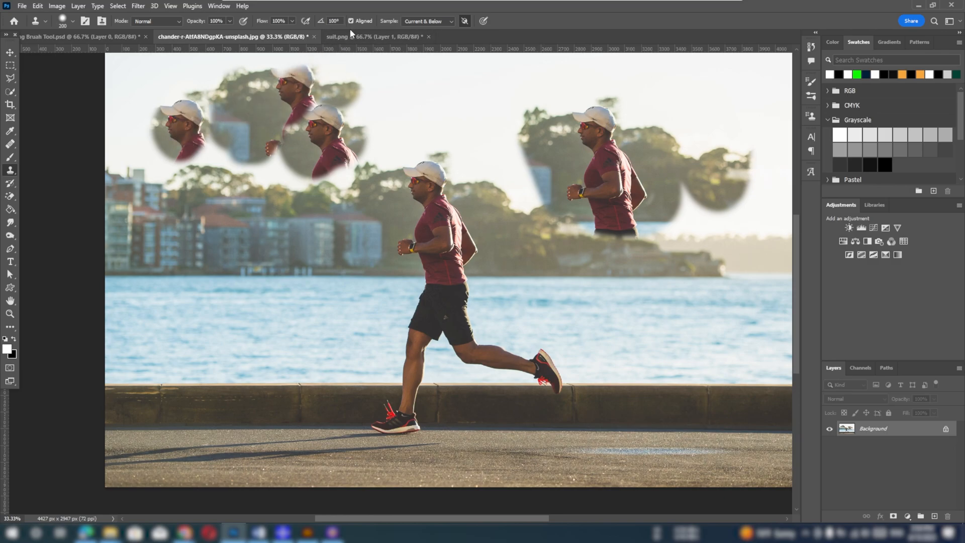
Resample the runner's face and clone his upper body over the buildings, water and road in front of him
{"action": "left_click", "coordinate": [426, 182], "text": "alt"}
{"action": "mouse_move", "coordinate": [284, 319]}
{"action": "left_mouse_down"}
{"action": "mouse_move", "coordinate": [251, 308]}
{"action": "mouse_move", "coordinate": [266, 329]}
{"action": "mouse_move", "coordinate": [282, 297]}
{"action": "mouse_move", "coordinate": [294, 306]}
{"action": "mouse_move", "coordinate": [298, 325]}
{"action": "mouse_move", "coordinate": [282, 340]}
{"action": "mouse_move", "coordinate": [264, 331]}
{"action": "mouse_move", "coordinate": [260, 305]}
{"action": "mouse_move", "coordinate": [269, 295]}
{"action": "mouse_move", "coordinate": [297, 308]}
{"action": "mouse_move", "coordinate": [309, 290]}
{"action": "mouse_move", "coordinate": [349, 281]}
{"action": "mouse_move", "coordinate": [360, 325]}
{"action": "mouse_move", "coordinate": [341, 315]}
{"action": "mouse_move", "coordinate": [327, 281]}
{"action": "mouse_move", "coordinate": [301, 278]}
{"action": "mouse_move", "coordinate": [296, 300]}
{"action": "mouse_move", "coordinate": [327, 308]}
{"action": "mouse_move", "coordinate": [342, 327]}
{"action": "mouse_move", "coordinate": [330, 345]}
{"action": "mouse_move", "coordinate": [304, 321]}
{"action": "mouse_move", "coordinate": [288, 282]}
{"action": "mouse_move", "coordinate": [242, 312]}
{"action": "mouse_move", "coordinate": [254, 344]}
{"action": "mouse_move", "coordinate": [317, 356]}
{"action": "mouse_move", "coordinate": [277, 359]}
{"action": "mouse_move", "coordinate": [239, 344]}
{"action": "mouse_move", "coordinate": [234, 305]}
{"action": "mouse_move", "coordinate": [289, 261]}
{"action": "mouse_move", "coordinate": [254, 271]}
{"action": "mouse_move", "coordinate": [234, 308]}
{"action": "mouse_move", "coordinate": [236, 336]}
{"action": "mouse_move", "coordinate": [178, 270]}
{"action": "mouse_move", "coordinate": [205, 346]}
{"action": "mouse_move", "coordinate": [193, 321]}
{"action": "mouse_move", "coordinate": [220, 297]}
{"action": "mouse_move", "coordinate": [219, 263]}
{"action": "mouse_move", "coordinate": [187, 314]}
{"action": "mouse_move", "coordinate": [195, 244]}
{"action": "mouse_move", "coordinate": [174, 273]}
{"action": "mouse_move", "coordinate": [195, 244]}
{"action": "mouse_move", "coordinate": [175, 272]}
{"action": "mouse_move", "coordinate": [180, 280]}
{"action": "mouse_move", "coordinate": [168, 249]}
{"action": "mouse_move", "coordinate": [179, 278]}
{"action": "mouse_move", "coordinate": [217, 244]}
{"action": "mouse_move", "coordinate": [237, 280]}
{"action": "mouse_move", "coordinate": [256, 273]}
{"action": "mouse_move", "coordinate": [323, 294]}
{"action": "left_mouse_up"}
{"action": "left_click_drag", "start_coordinate": [284, 338], "coordinate": [268, 356]}
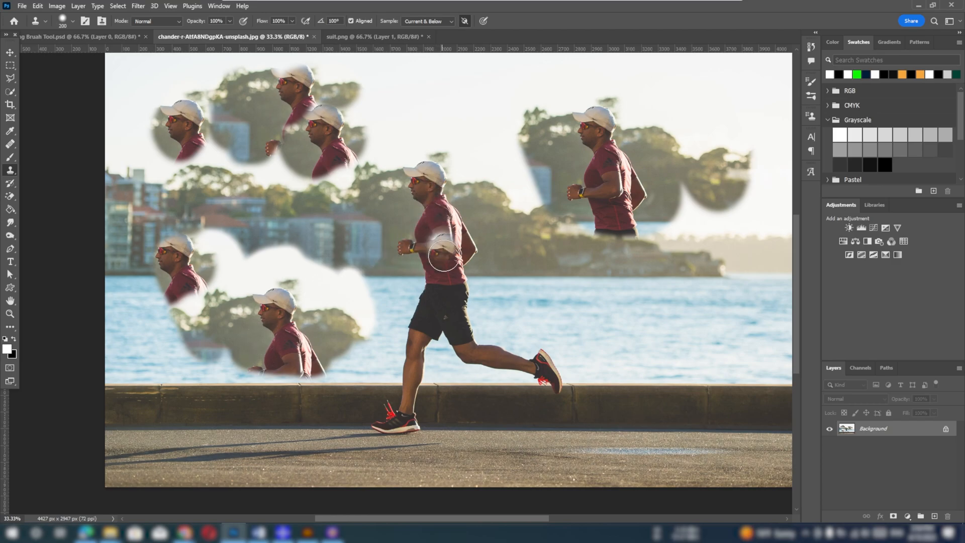
{"action": "mouse_move", "coordinate": [277, 369]}
{"action": "left_mouse_down"}
{"action": "mouse_move", "coordinate": [249, 398]}
{"action": "mouse_move", "coordinate": [250, 371]}
{"action": "mouse_move", "coordinate": [278, 411]}
{"action": "mouse_move", "coordinate": [329, 426]}
{"action": "mouse_move", "coordinate": [304, 423]}
{"action": "mouse_move", "coordinate": [312, 389]}
{"action": "mouse_move", "coordinate": [258, 371]}
{"action": "mouse_move", "coordinate": [215, 390]}
{"action": "mouse_move", "coordinate": [213, 351]}
{"action": "left_mouse_up"}
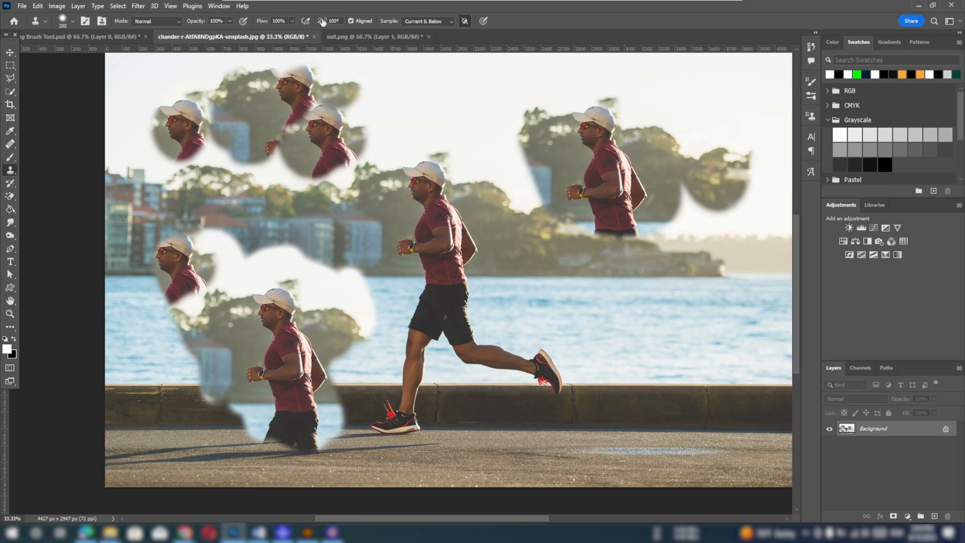
Turn Aligned off, sample the runner's raised shoe and paint three separate clones of it over the water behind him
{"action": "left_click", "coordinate": [352, 21]}
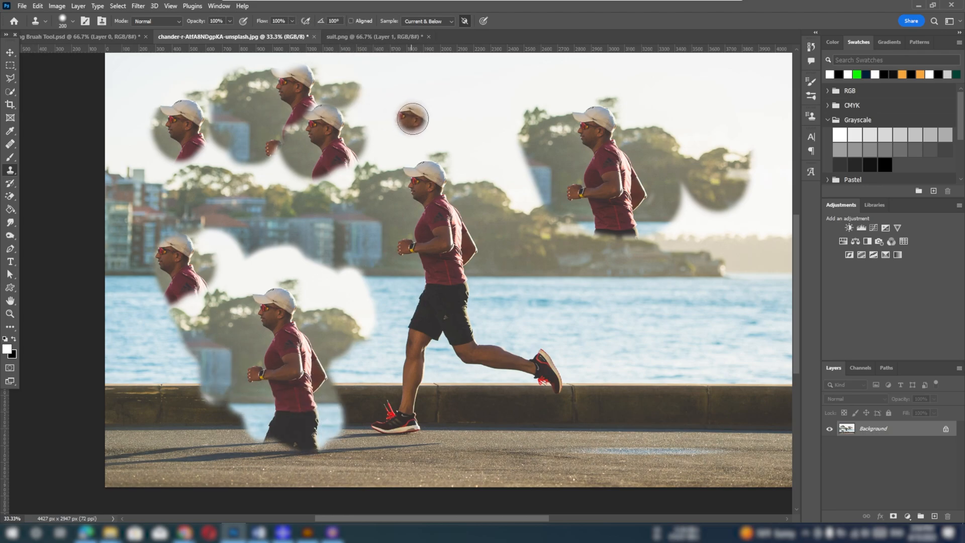
{"action": "left_click", "coordinate": [539, 360], "text": "alt"}
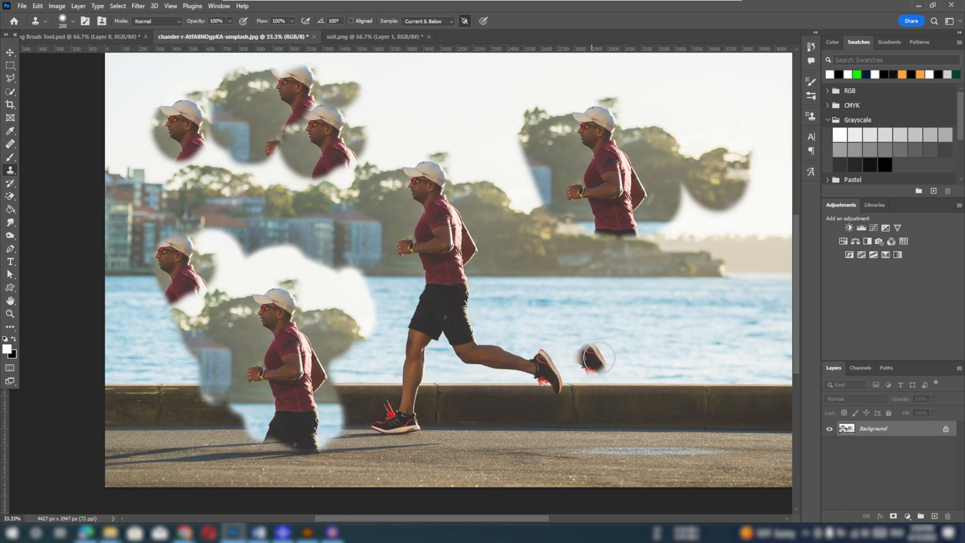
{"action": "left_click", "coordinate": [634, 347]}
{"action": "mouse_move", "coordinate": [634, 347]}
{"action": "left_mouse_down"}
{"action": "mouse_move", "coordinate": [654, 372]}
{"action": "mouse_move", "coordinate": [630, 333]}
{"action": "mouse_move", "coordinate": [631, 357]}
{"action": "mouse_move", "coordinate": [608, 344]}
{"action": "mouse_move", "coordinate": [631, 379]}
{"action": "mouse_move", "coordinate": [651, 362]}
{"action": "left_mouse_up"}
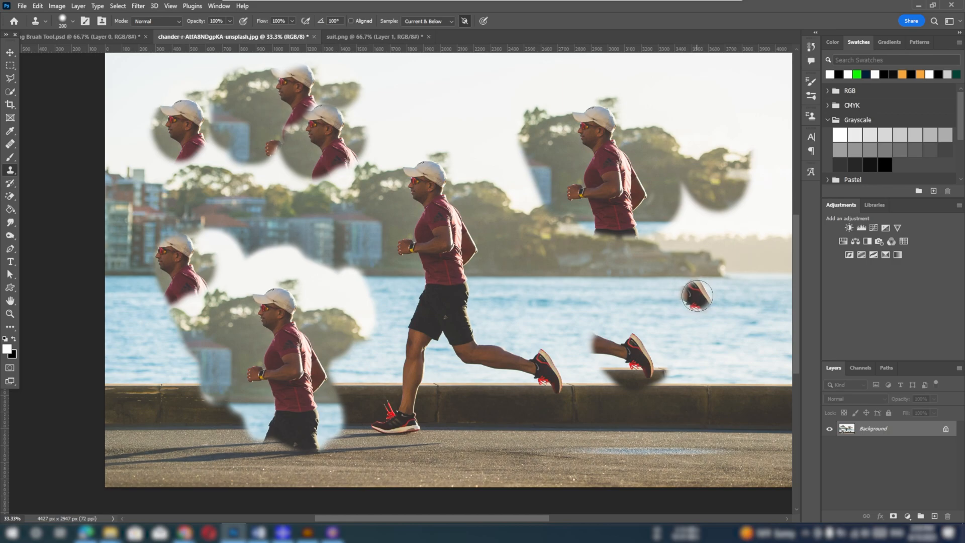
{"action": "mouse_move", "coordinate": [697, 296]}
{"action": "left_mouse_down"}
{"action": "mouse_move", "coordinate": [707, 316]}
{"action": "mouse_move", "coordinate": [690, 291]}
{"action": "mouse_move", "coordinate": [691, 302]}
{"action": "left_mouse_up"}
{"action": "mouse_move", "coordinate": [633, 290]}
{"action": "left_mouse_down"}
{"action": "mouse_move", "coordinate": [640, 310]}
{"action": "mouse_move", "coordinate": [628, 294]}
{"action": "left_mouse_up"}
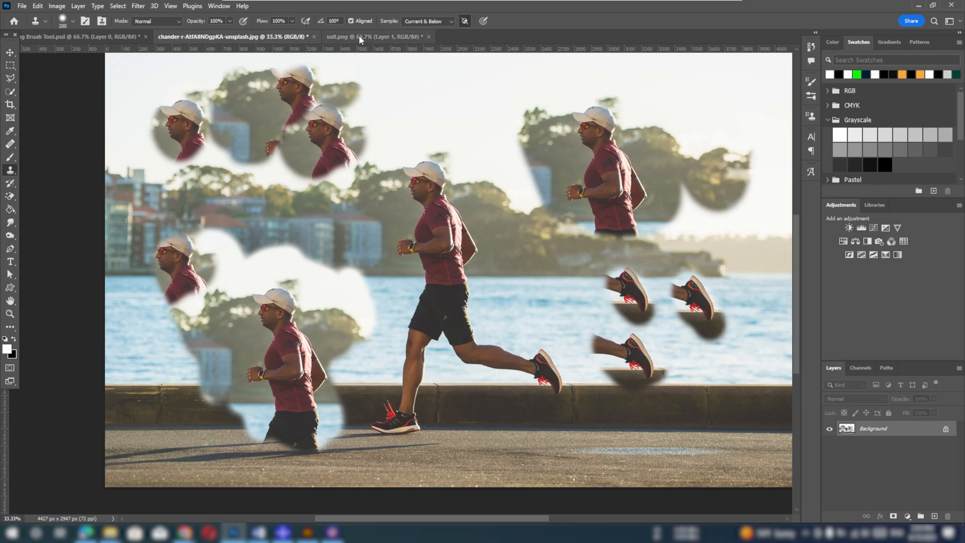
With Aligned on, resample the raised shoe and clone it with the lower leg over the water behind the runner, then revert the photo
{"action": "left_click", "coordinate": [549, 368], "text": "alt"}
{"action": "mouse_move", "coordinate": [546, 297]}
{"action": "left_mouse_down"}
{"action": "mouse_move", "coordinate": [566, 335]}
{"action": "mouse_move", "coordinate": [541, 285]}
{"action": "mouse_move", "coordinate": [555, 325]}
{"action": "mouse_move", "coordinate": [541, 300]}
{"action": "mouse_move", "coordinate": [521, 225]}
{"action": "mouse_move", "coordinate": [520, 302]}
{"action": "mouse_move", "coordinate": [533, 301]}
{"action": "mouse_move", "coordinate": [522, 290]}
{"action": "mouse_move", "coordinate": [533, 285]}
{"action": "mouse_move", "coordinate": [558, 328]}
{"action": "mouse_move", "coordinate": [546, 289]}
{"action": "mouse_move", "coordinate": [560, 328]}
{"action": "mouse_move", "coordinate": [555, 272]}
{"action": "mouse_move", "coordinate": [570, 316]}
{"action": "mouse_move", "coordinate": [540, 228]}
{"action": "mouse_move", "coordinate": [571, 330]}
{"action": "mouse_move", "coordinate": [552, 302]}
{"action": "left_mouse_up"}
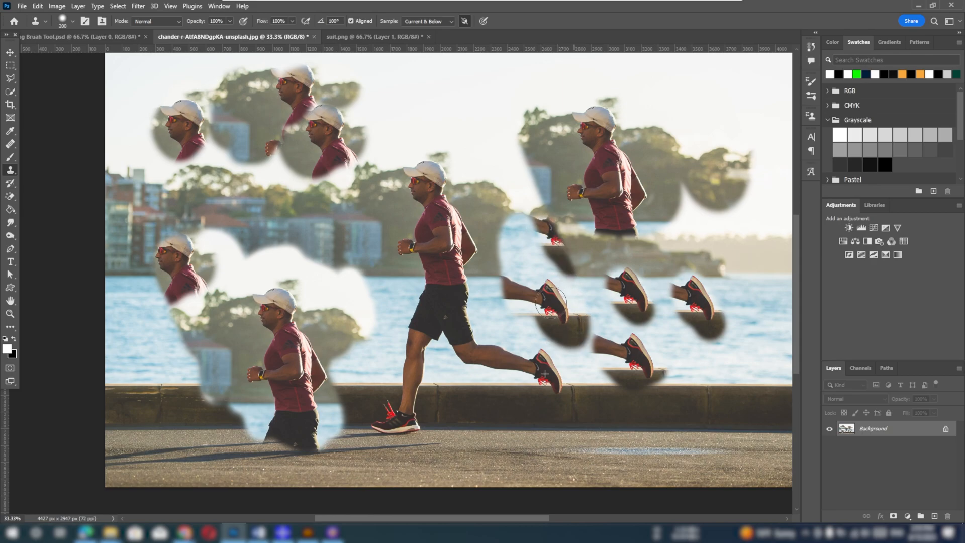
{"action": "key", "text": "F12"}
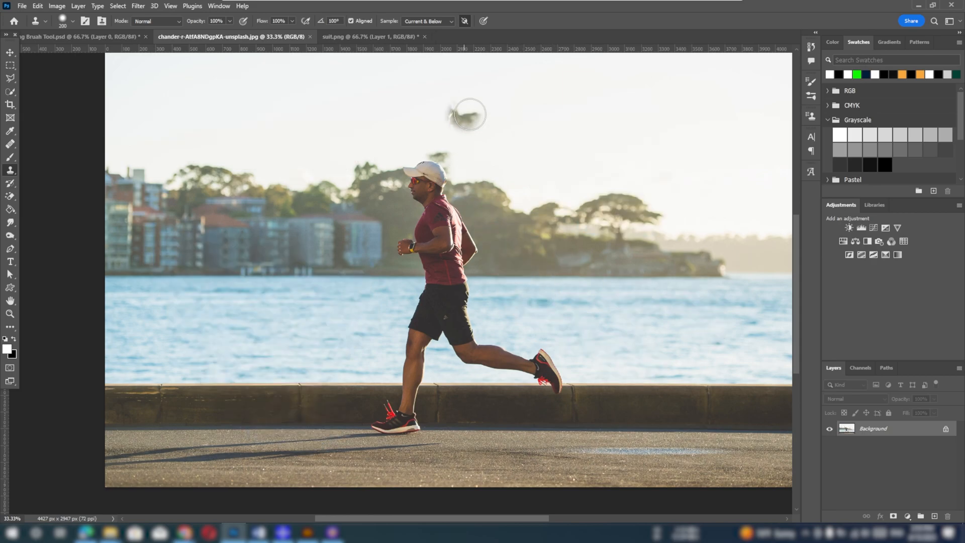
Set the Clone Stamp to sample the Current Layer only and add a new empty layer above the photo
{"action": "left_click", "coordinate": [425, 21]}
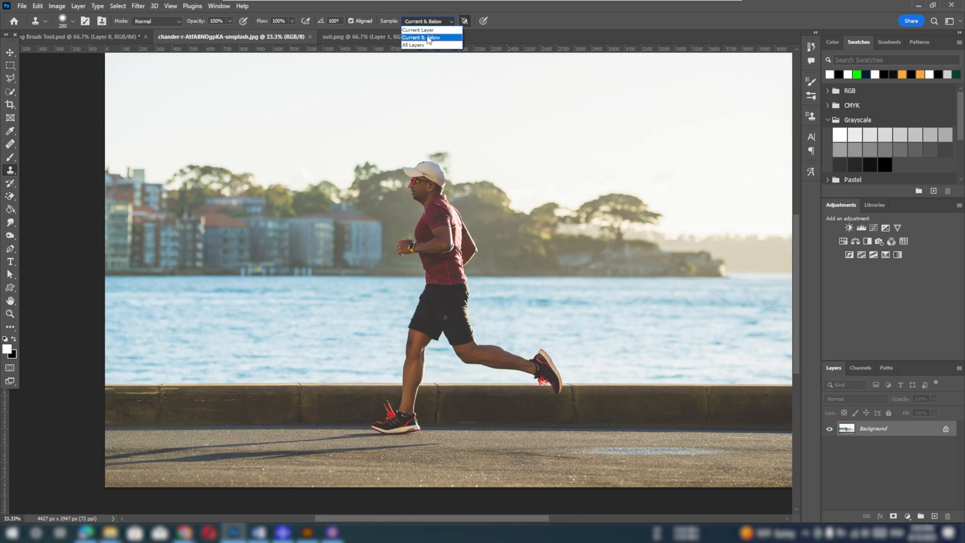
{"action": "left_click", "coordinate": [425, 31]}
{"action": "key", "text": "ctrl+shift+alt+n"}
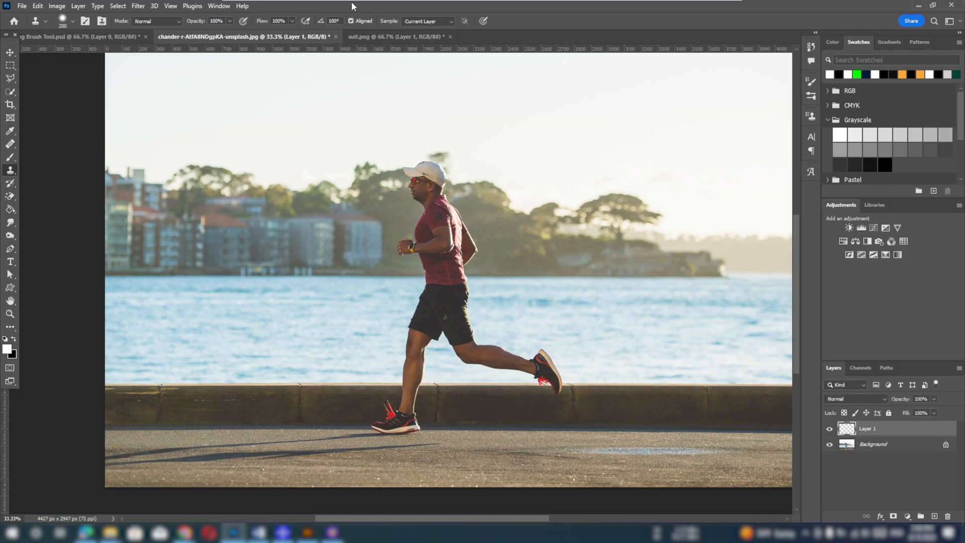
Keep sampling on Current Layer, select the Background layer and clone the runner's torso and shorts directly behind him
{"action": "left_click", "coordinate": [427, 21]}
{"action": "left_click", "coordinate": [425, 30]}
{"action": "left_click", "coordinate": [878, 445]}
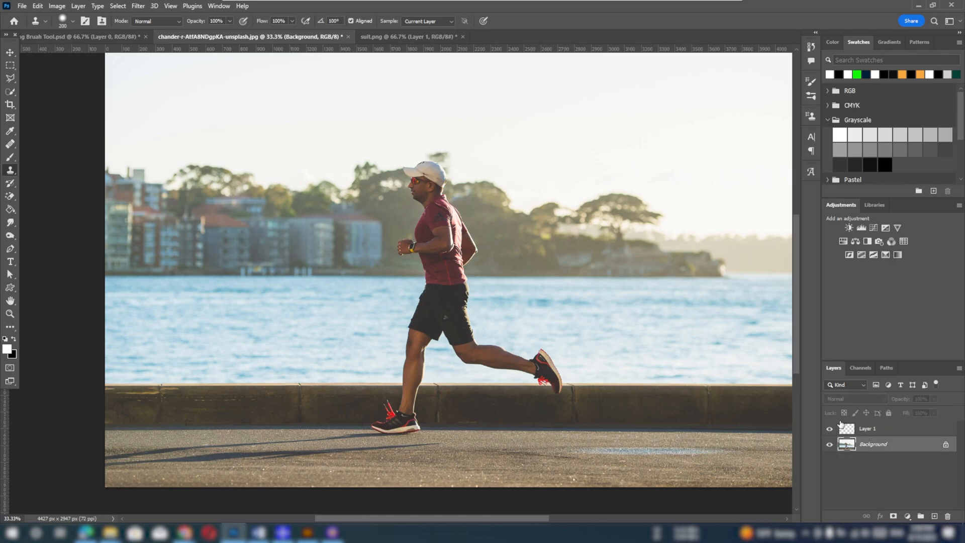
{"action": "mouse_move", "coordinate": [467, 316]}
{"action": "left_mouse_down"}
{"action": "mouse_move", "coordinate": [507, 284]}
{"action": "mouse_move", "coordinate": [513, 327]}
{"action": "mouse_move", "coordinate": [518, 212]}
{"action": "left_mouse_up"}
{"action": "mouse_move", "coordinate": [570, 232]}
{"action": "left_mouse_down"}
{"action": "mouse_move", "coordinate": [476, 233]}
{"action": "mouse_move", "coordinate": [511, 293]}
{"action": "left_mouse_up"}
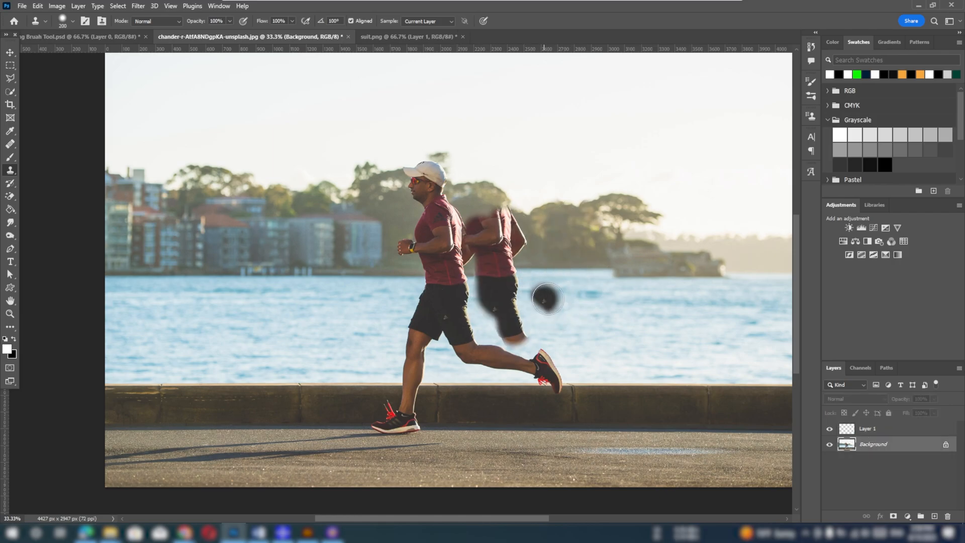
Review the available layer sampling choices and undo the cloned torso and shorts behind the runner
{"action": "mouse_move", "coordinate": [450, 2]}
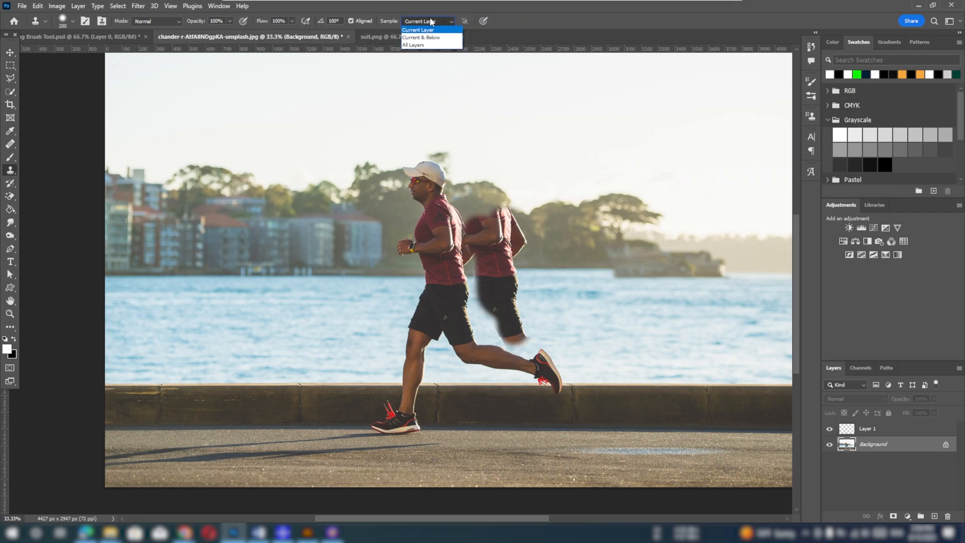
{"action": "left_click", "coordinate": [430, 21]}
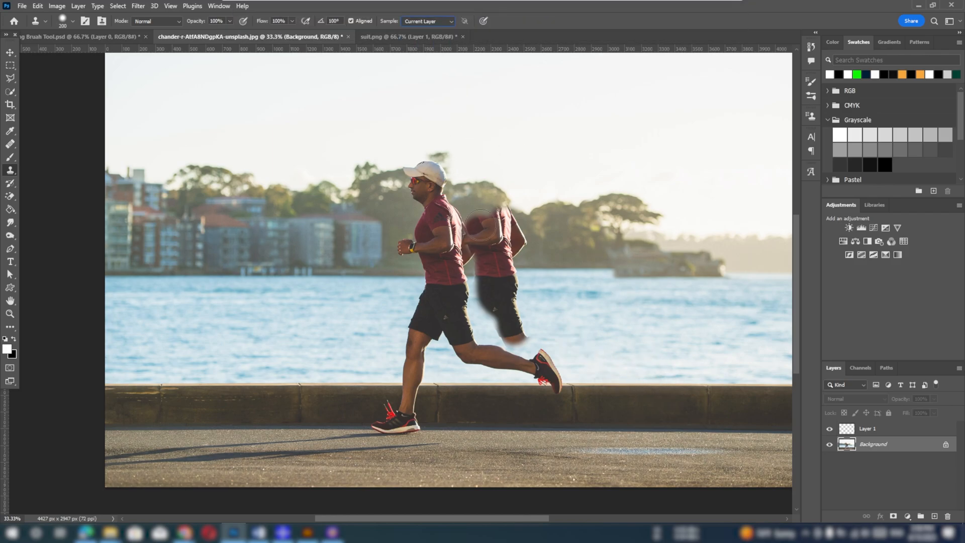
{"action": "key", "text": "ctrl+z"}
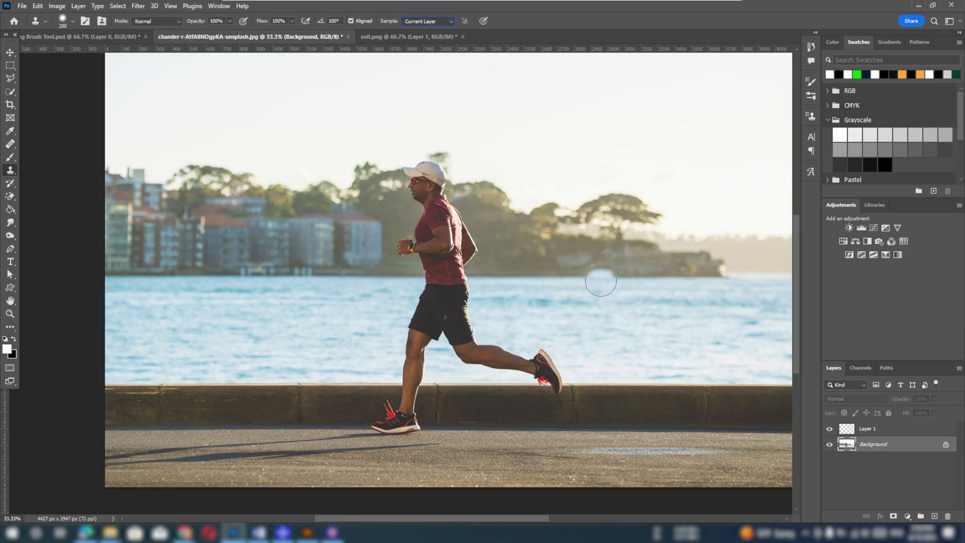
Select Layer 1, set sampling to Current & Below, and clone the runner's cap, torso and shorts over the sky and trees behind him
{"action": "left_click", "coordinate": [863, 431]}
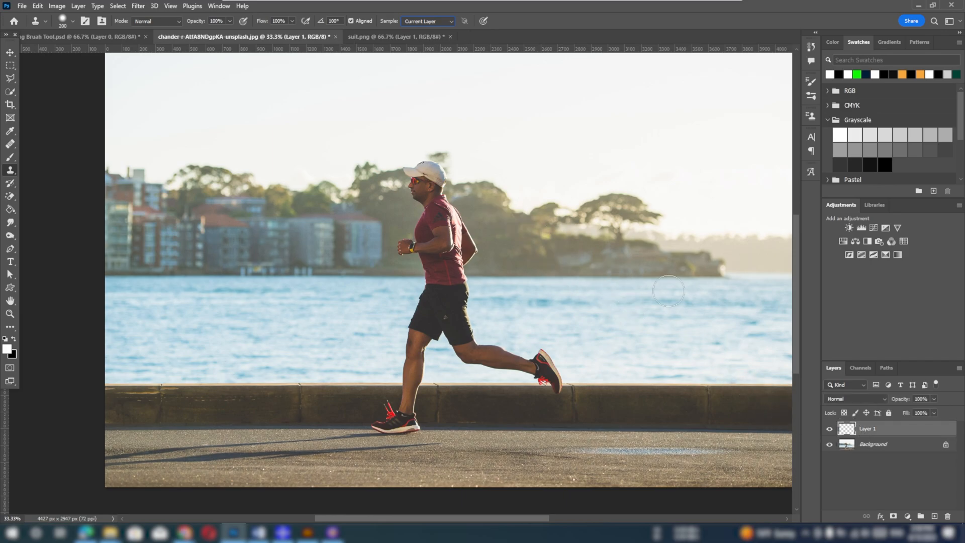
{"action": "left_click", "coordinate": [418, 21]}
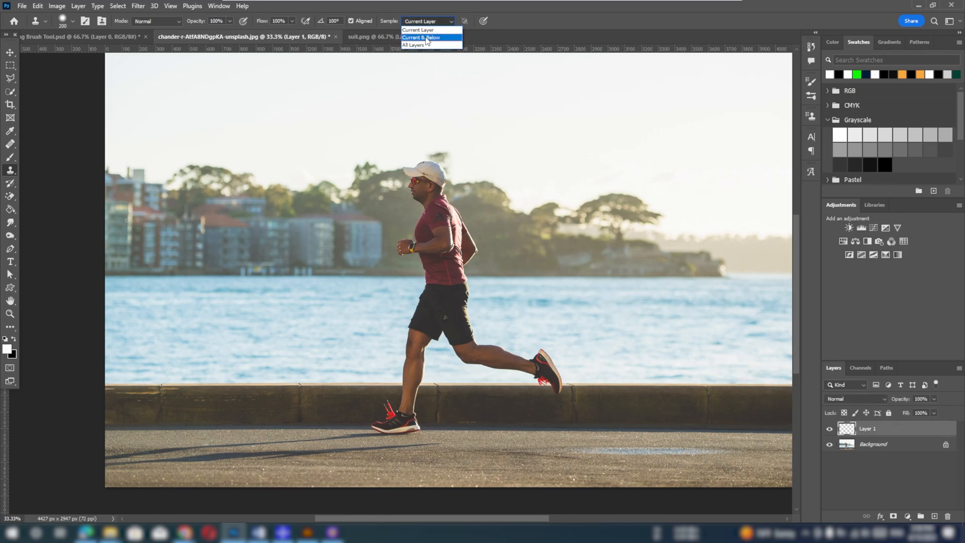
{"action": "left_click", "coordinate": [427, 38]}
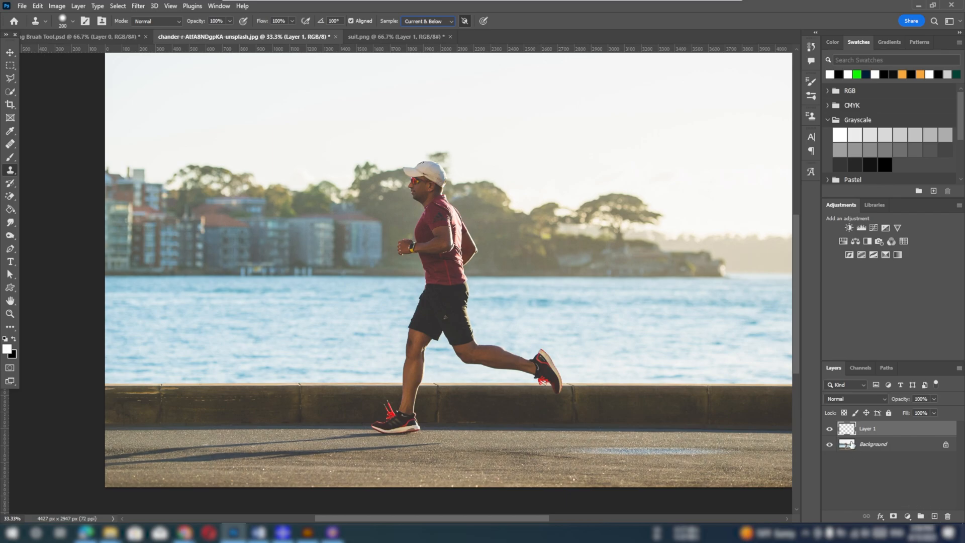
{"action": "left_click", "coordinate": [428, 182], "text": "alt"}
{"action": "mouse_move", "coordinate": [642, 120]}
{"action": "left_mouse_down"}
{"action": "mouse_move", "coordinate": [634, 140]}
{"action": "mouse_move", "coordinate": [657, 110]}
{"action": "mouse_move", "coordinate": [626, 127]}
{"action": "mouse_move", "coordinate": [656, 112]}
{"action": "mouse_move", "coordinate": [639, 137]}
{"action": "mouse_move", "coordinate": [653, 106]}
{"action": "mouse_move", "coordinate": [645, 151]}
{"action": "mouse_move", "coordinate": [677, 220]}
{"action": "mouse_move", "coordinate": [703, 221]}
{"action": "mouse_move", "coordinate": [617, 120]}
{"action": "mouse_move", "coordinate": [648, 99]}
{"action": "mouse_move", "coordinate": [688, 235]}
{"action": "left_mouse_up"}
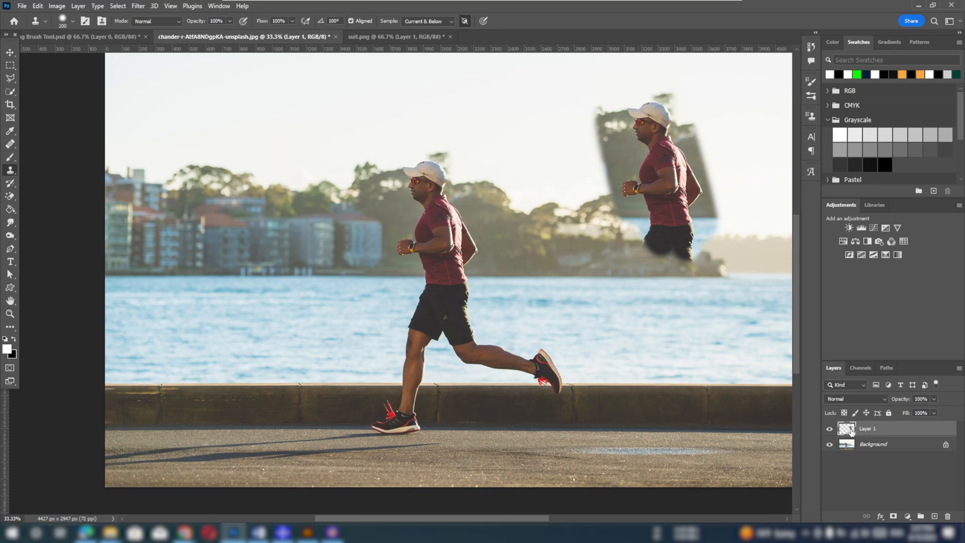
Toggle the visibility of Layer 1 and the Background to check which layer holds the cloned runner
{"action": "left_click", "coordinate": [829, 430]}
{"action": "left_click", "coordinate": [828, 430]}
{"action": "left_click", "coordinate": [828, 430]}
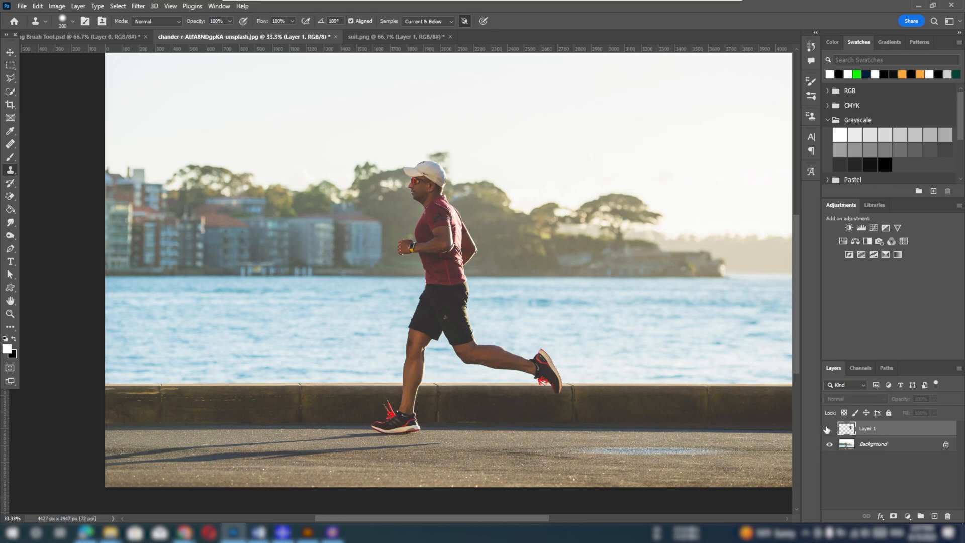
{"action": "left_click", "coordinate": [829, 429]}
{"action": "left_click", "coordinate": [828, 445]}
{"action": "left_click", "coordinate": [829, 429]}
{"action": "left_click", "coordinate": [828, 429]}
{"action": "left_click", "coordinate": [829, 429]}
{"action": "left_click", "coordinate": [829, 430]}
{"action": "left_click", "coordinate": [830, 445]}
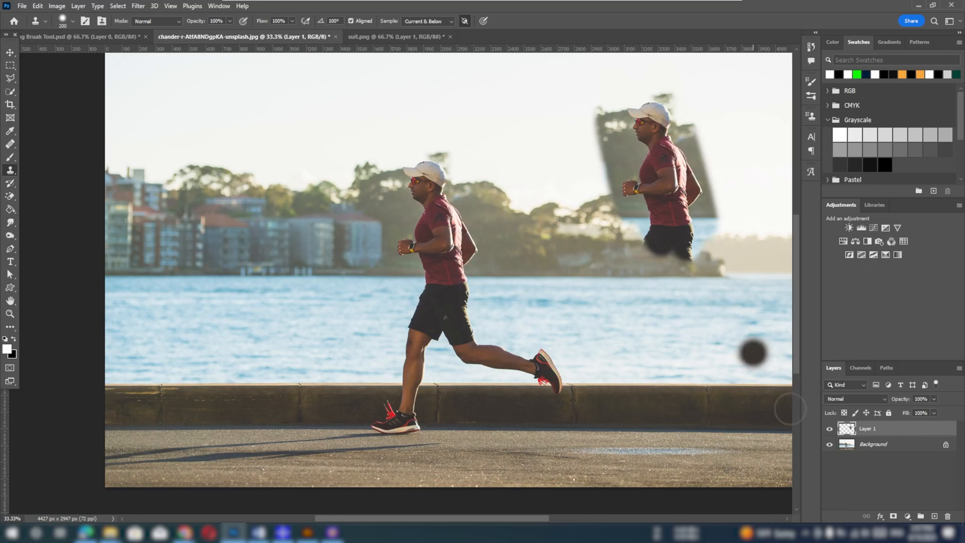
Switch the sampling to All Layers and back to Current & Below
{"action": "left_click", "coordinate": [426, 21]}
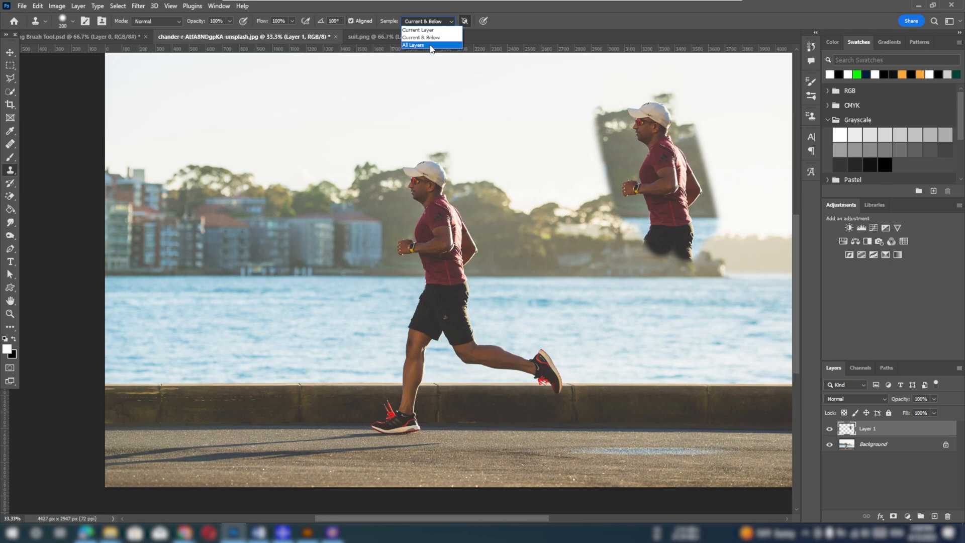
{"action": "left_click", "coordinate": [430, 46]}
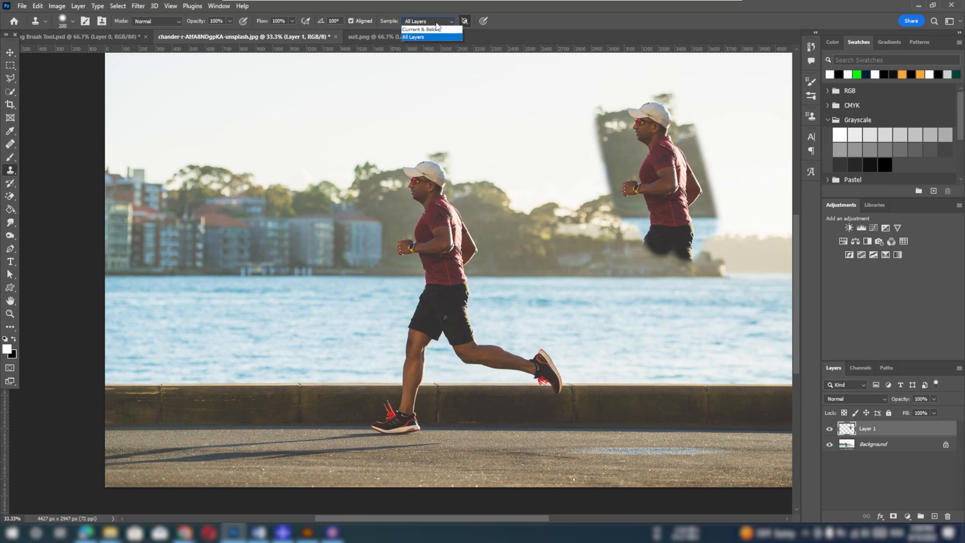
{"action": "left_click", "coordinate": [427, 38]}
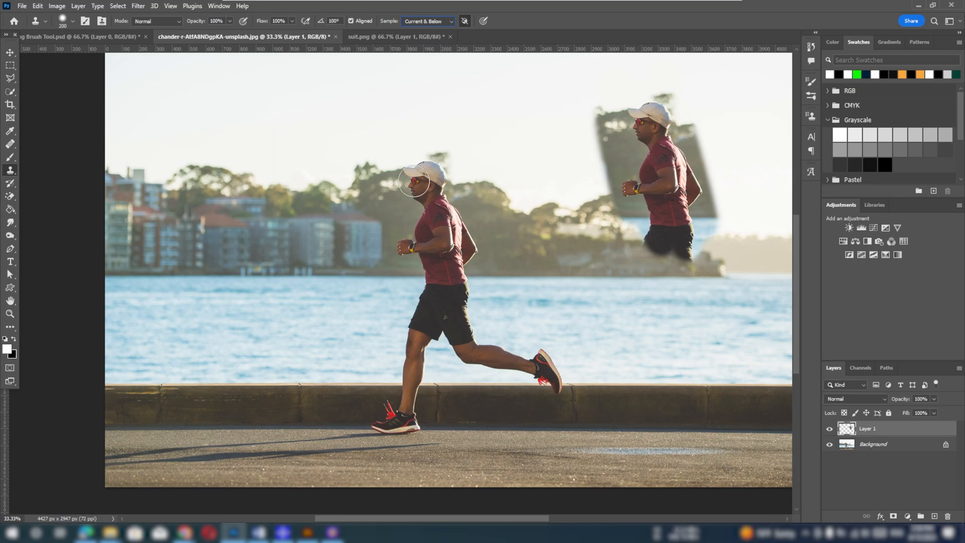
Switch to the suit.png document and examine the jacket's button and empty buttonhole up close
{"action": "left_click", "coordinate": [381, 37]}
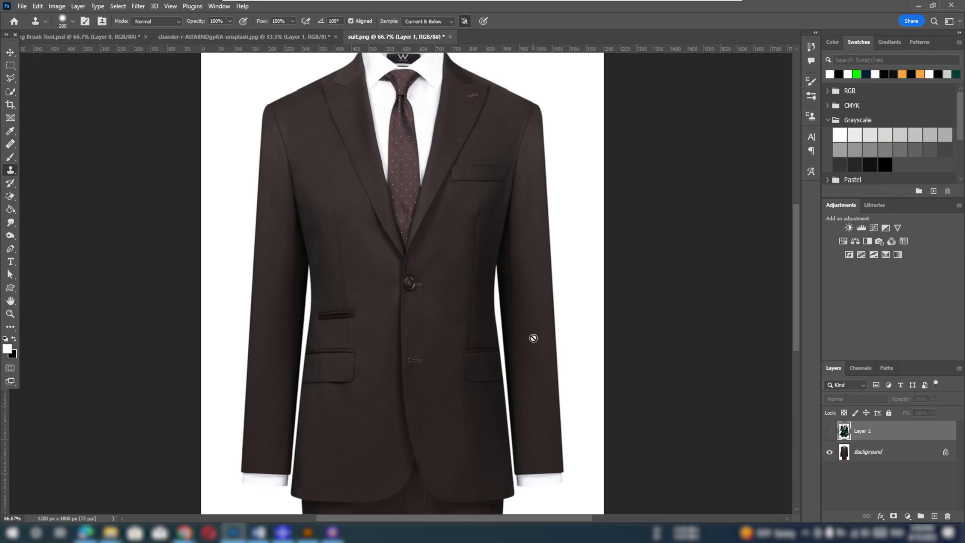
{"action": "key", "text": "ctrl+plus"}
{"action": "key", "text": "ctrl+plus"}
{"action": "key", "text": "ctrl+plus"}
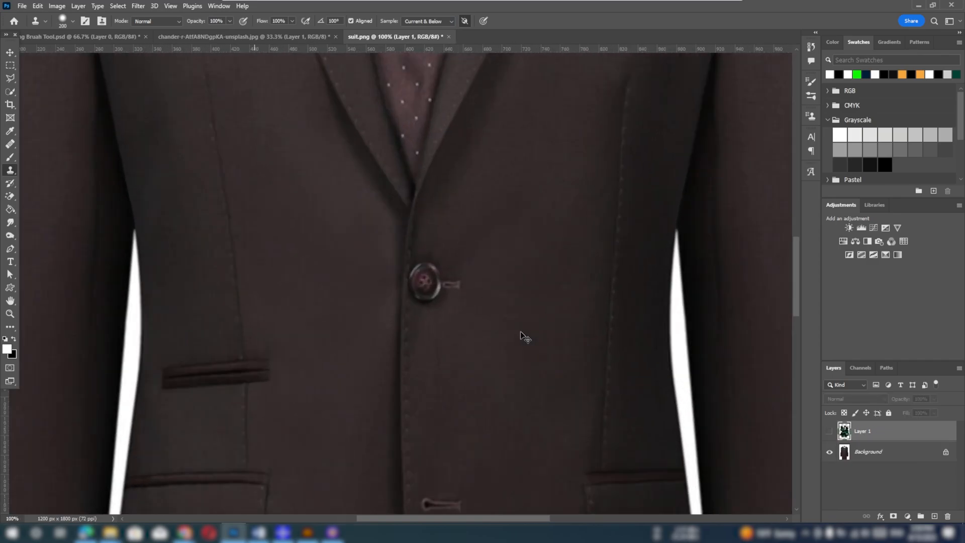
{"action": "key", "text": "ctrl+minus"}
{"action": "key", "text": "ctrl+minus"}
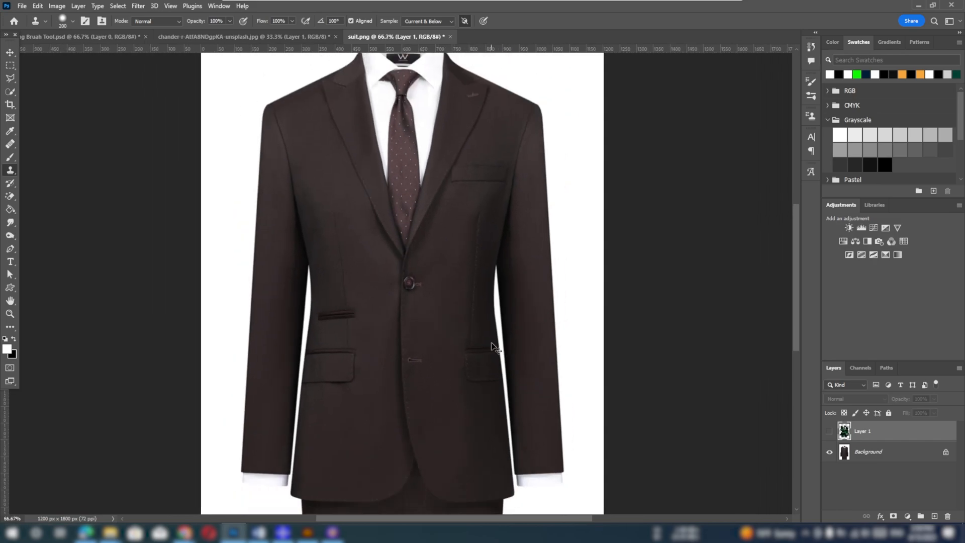
{"action": "key", "text": "v"}
{"action": "scroll", "coordinate": [436, 351], "scroll_direction": "down", "scroll_amount": 1}
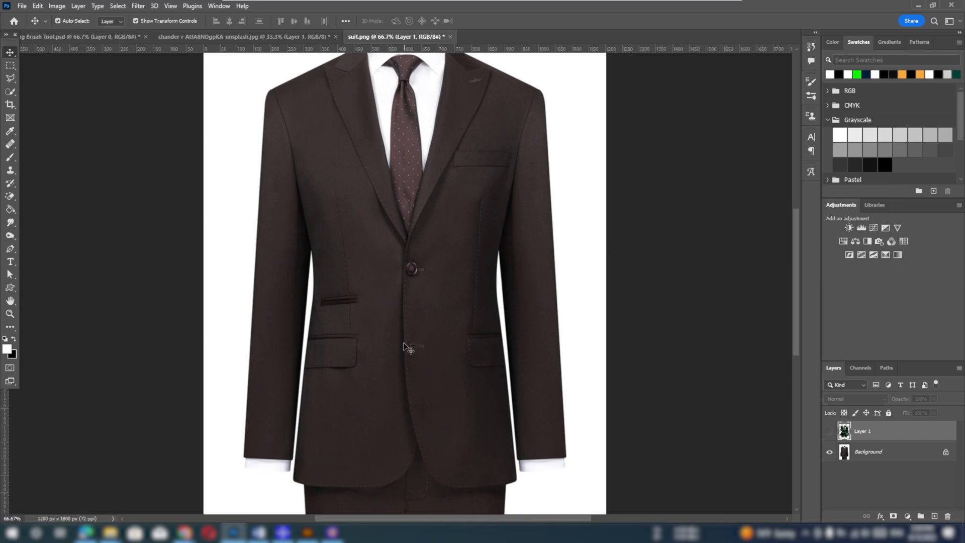
{"action": "key", "text": "ctrl+plus"}
{"action": "key", "text": "ctrl+plus"}
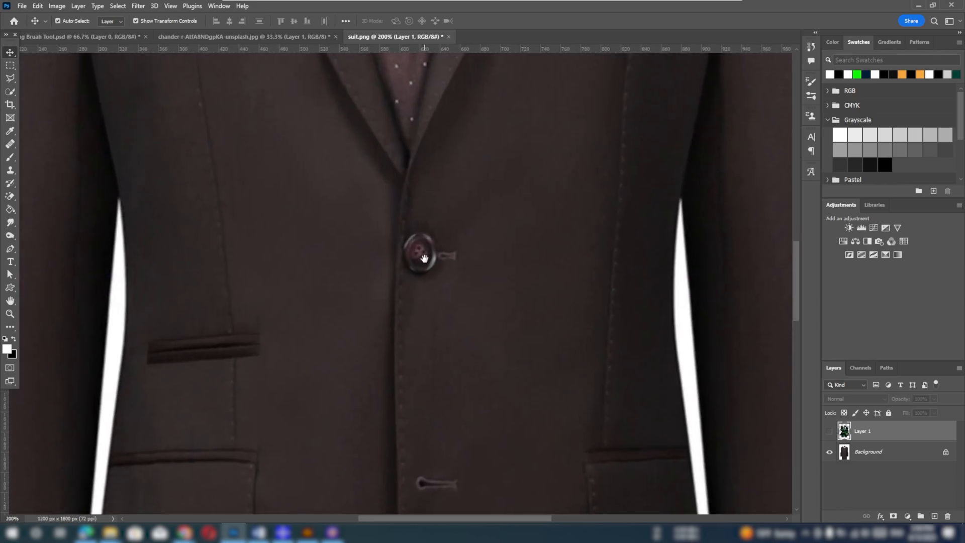
Activate the Clone Stamp tool, delete the hidden Layer 1 and add a new empty layer above the Background
{"action": "right_click", "coordinate": [11, 171]}
{"action": "left_click", "coordinate": [50, 172]}
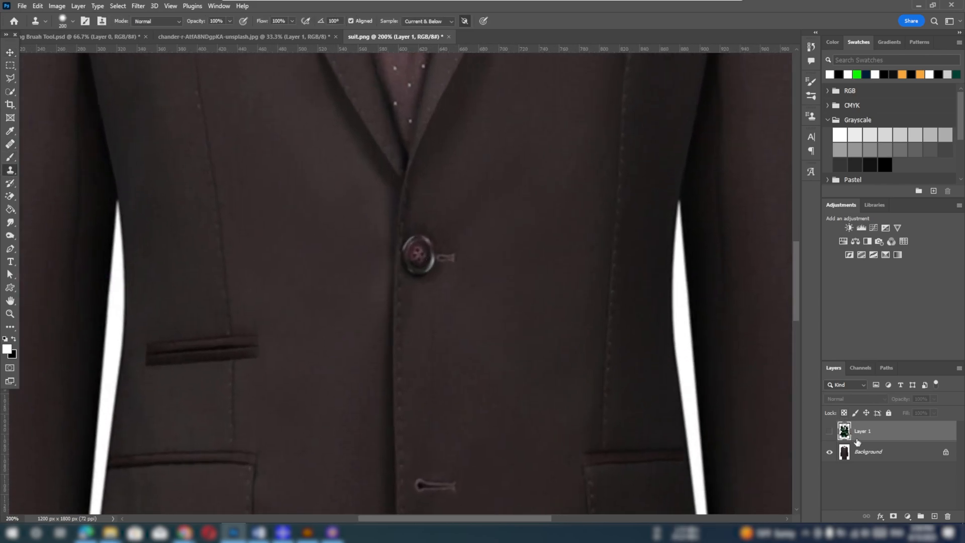
{"action": "left_click", "coordinate": [946, 515]}
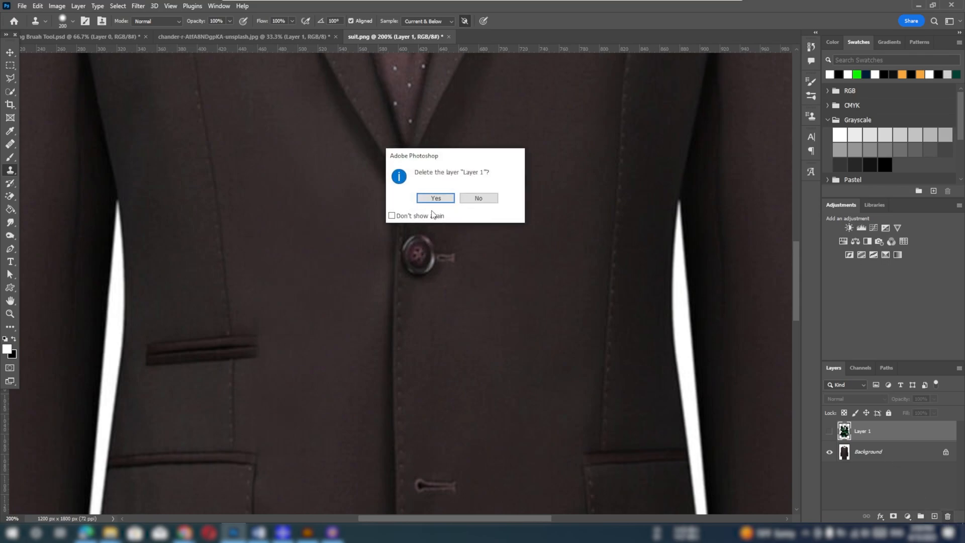
{"action": "left_click", "coordinate": [434, 199]}
{"action": "left_click", "coordinate": [935, 516]}
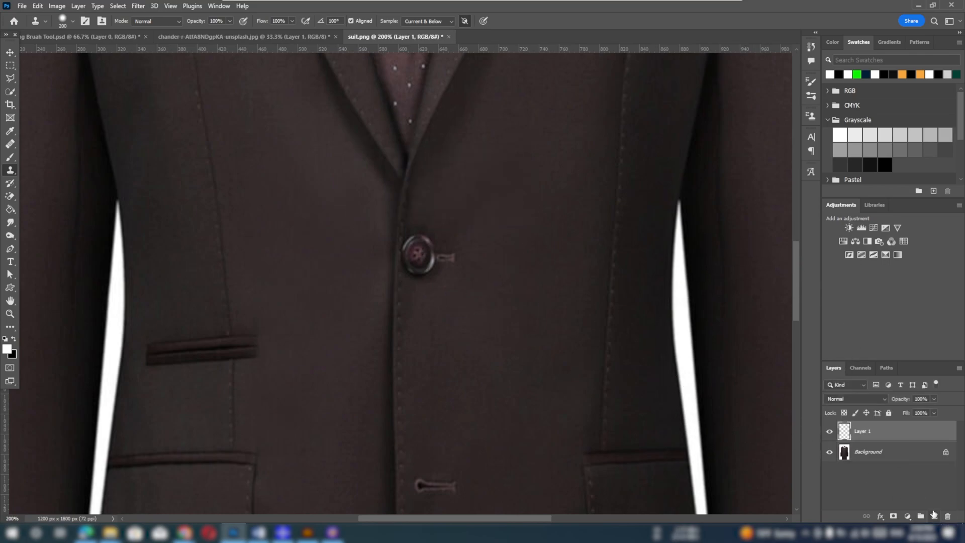
Reduce the brush size to 30 px and clone the jacket's button onto the empty lower buttonhole
{"action": "key", "text": "bracketleft"}
{"action": "key", "text": "bracketleft"}
{"action": "key", "text": "bracketleft"}
{"action": "key", "text": "bracketleft"}
{"action": "key", "text": "bracketleft"}
{"action": "key", "text": "bracketleft"}
{"action": "key", "text": "bracketleft"}
{"action": "key", "text": "bracketleft"}
{"action": "key", "text": "bracketleft"}
{"action": "key", "text": "bracketleft"}
{"action": "key", "text": "bracketleft"}
{"action": "key", "text": "bracketleft"}
{"action": "mouse_move", "coordinate": [432, 486]}
{"action": "left_mouse_down"}
{"action": "mouse_move", "coordinate": [416, 491]}
{"action": "mouse_move", "coordinate": [423, 485]}
{"action": "left_mouse_up"}
{"action": "scroll", "coordinate": [432, 468], "scroll_direction": "down", "scroll_amount": 3}
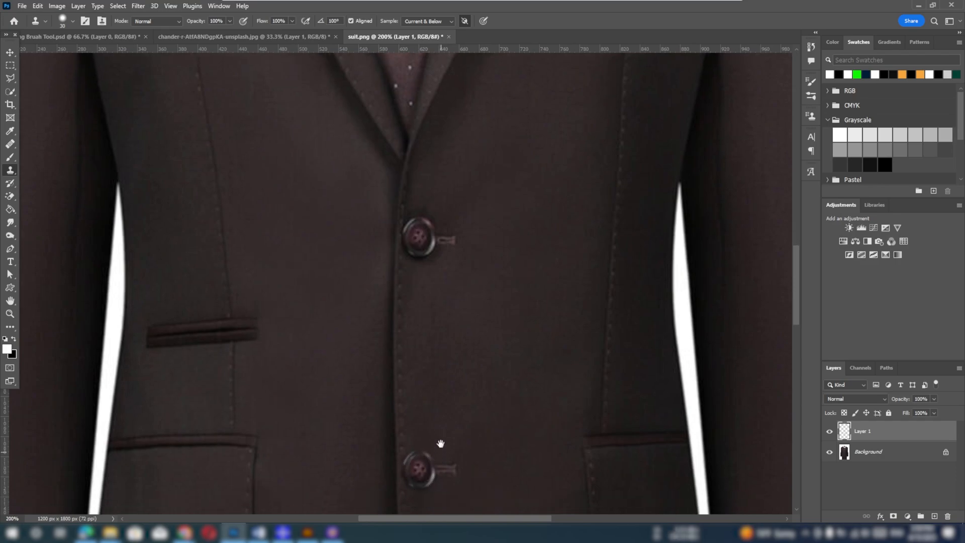
{"action": "left_click_drag", "start_coordinate": [412, 375], "coordinate": [424, 379]}
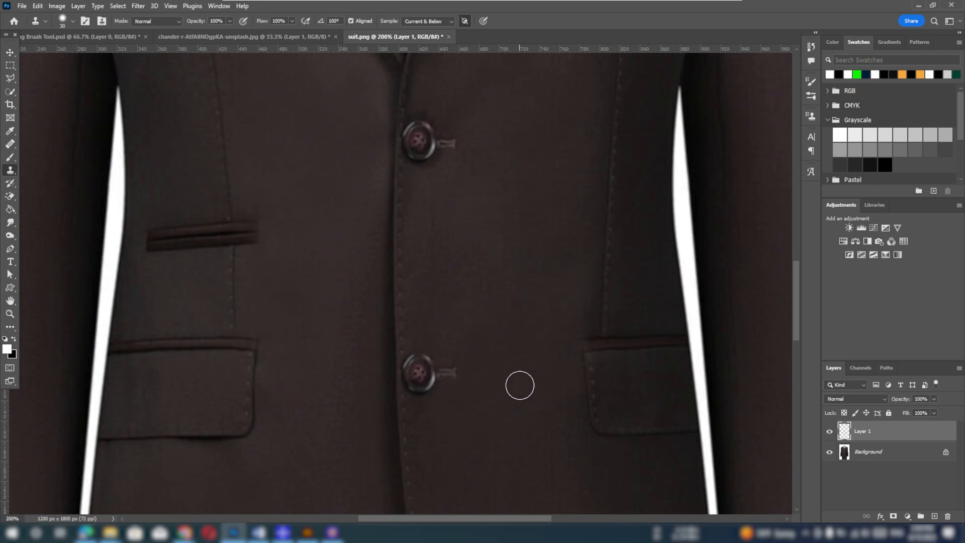
Place a horizontal guide just above the jacket's small welt pocket and set the clone source to flip horizontally
{"action": "left_click_drag", "start_coordinate": [498, 338], "coordinate": [502, 454]}
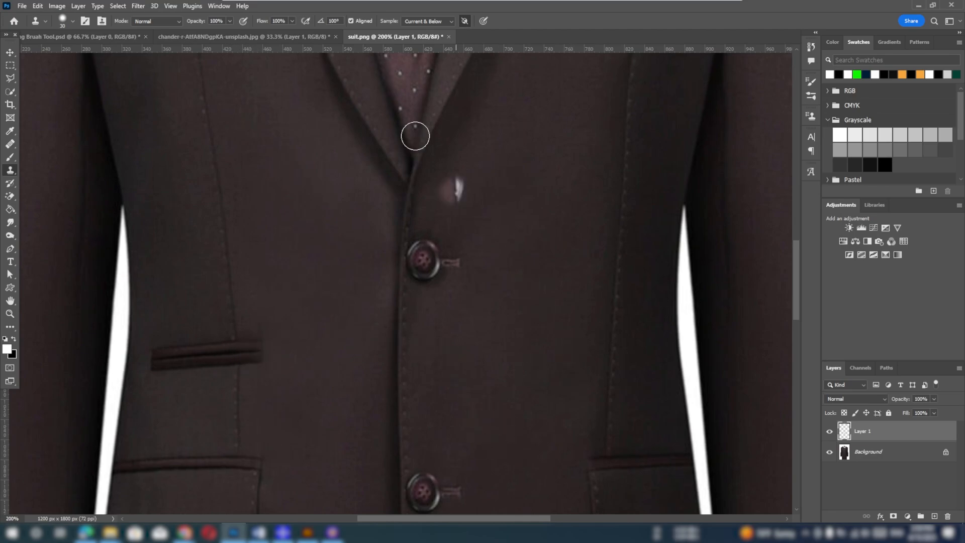
{"action": "mouse_move", "coordinate": [495, 51]}
{"action": "left_mouse_down"}
{"action": "mouse_move", "coordinate": [465, 351]}
{"action": "mouse_move", "coordinate": [462, 342]}
{"action": "left_mouse_up"}
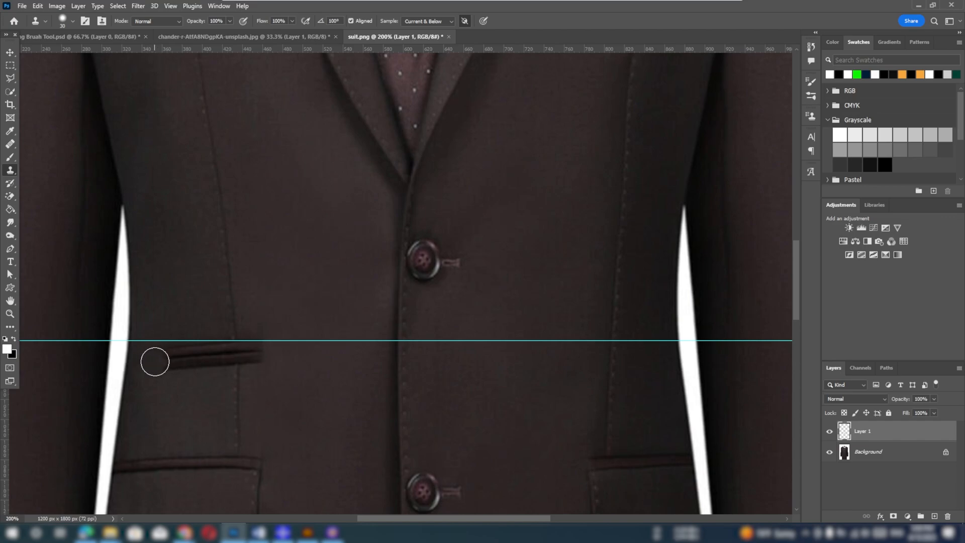
{"action": "left_click", "coordinate": [155, 361]}
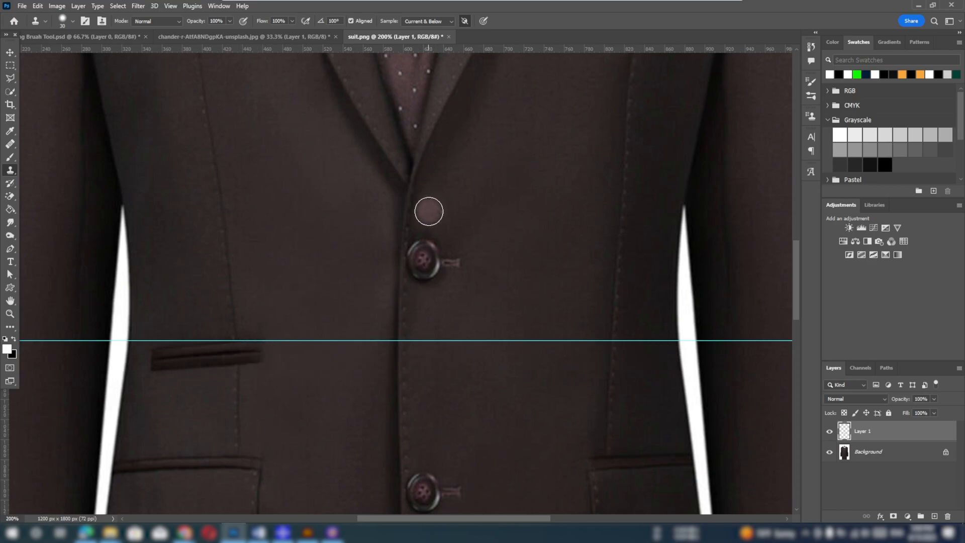
{"action": "left_click", "coordinate": [102, 20]}
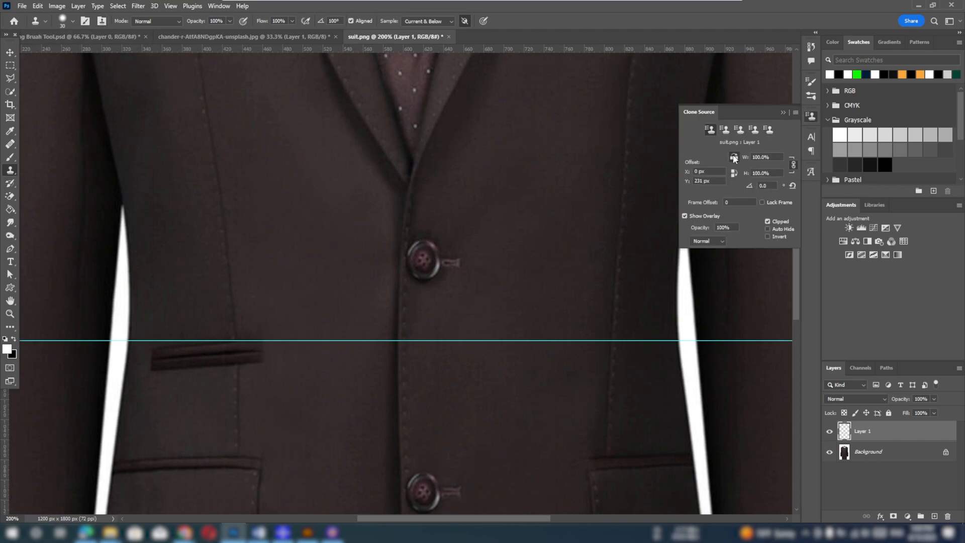
Try to clone a mirrored copy of the small welt pocket onto the opposite side of the jacket along the guide
{"action": "left_click", "coordinate": [259, 352], "text": "alt"}
{"action": "left_click", "coordinate": [235, 354], "text": "alt"}
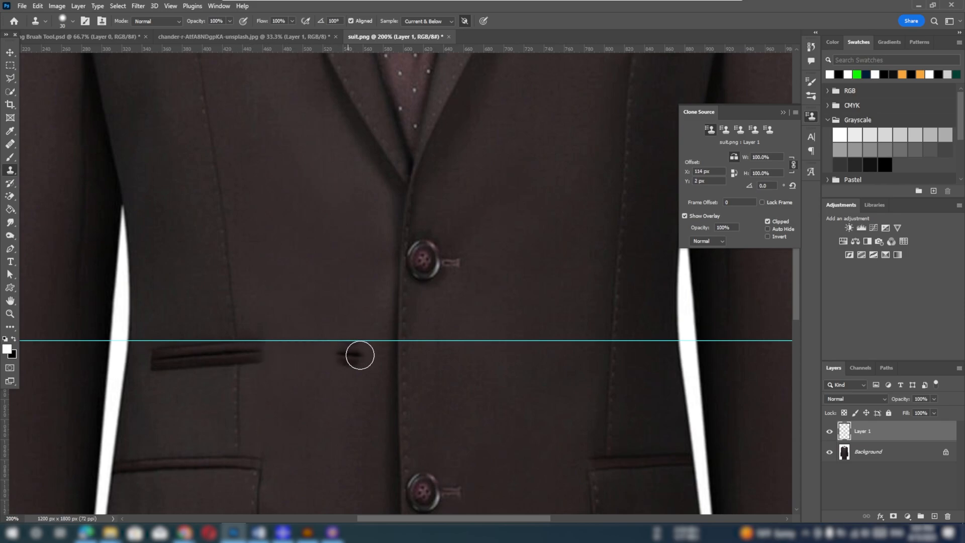
{"action": "mouse_move", "coordinate": [613, 352]}
{"action": "left_mouse_down"}
{"action": "mouse_move", "coordinate": [559, 352]}
{"action": "mouse_move", "coordinate": [662, 354]}
{"action": "mouse_move", "coordinate": [556, 351]}
{"action": "mouse_move", "coordinate": [589, 367]}
{"action": "mouse_move", "coordinate": [652, 362]}
{"action": "mouse_move", "coordinate": [641, 348]}
{"action": "mouse_move", "coordinate": [556, 346]}
{"action": "mouse_move", "coordinate": [616, 359]}
{"action": "mouse_move", "coordinate": [661, 349]}
{"action": "mouse_move", "coordinate": [663, 362]}
{"action": "mouse_move", "coordinate": [565, 351]}
{"action": "mouse_move", "coordinate": [661, 348]}
{"action": "mouse_move", "coordinate": [559, 344]}
{"action": "left_mouse_up"}
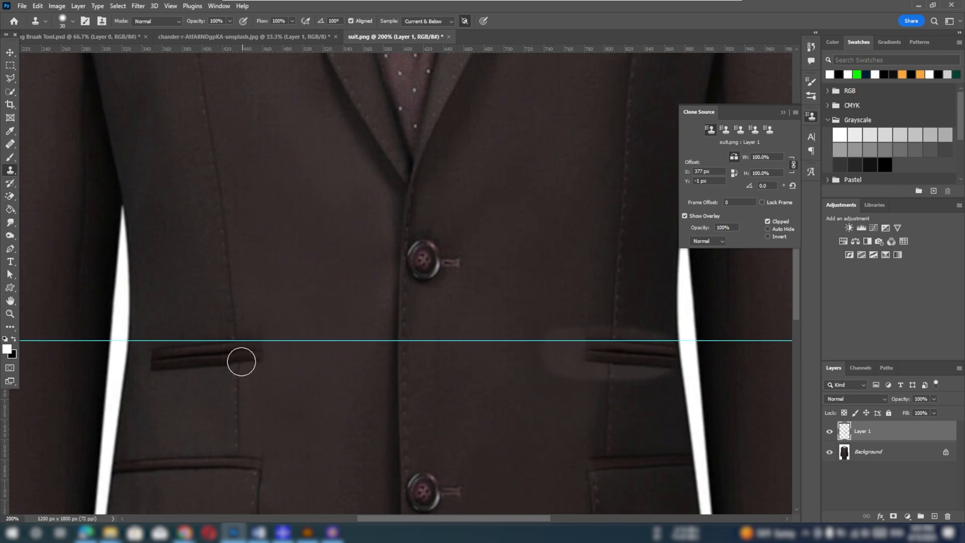
{"action": "left_click_drag", "start_coordinate": [165, 307], "coordinate": [166, 317]}
{"action": "key", "text": "ctrl+z"}
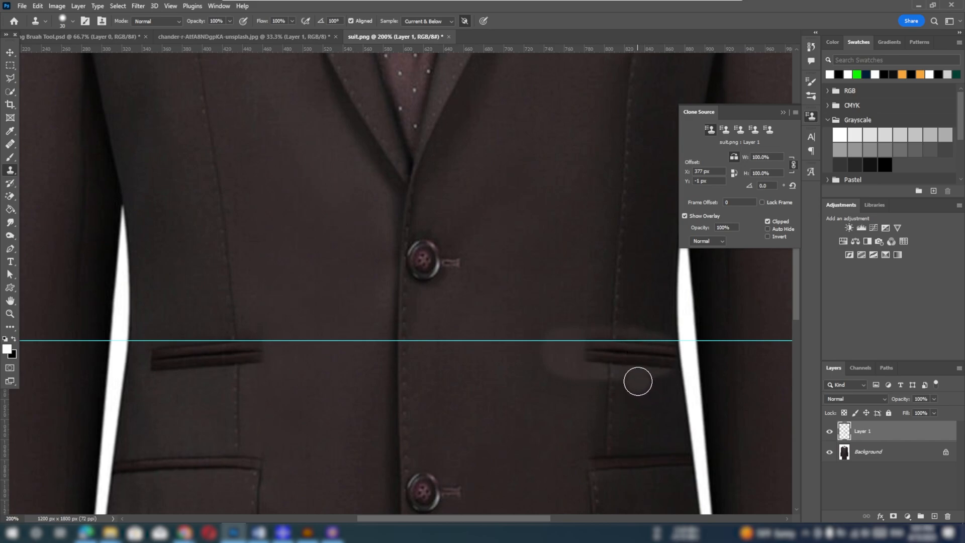
{"action": "key", "text": "ctrl+z"}
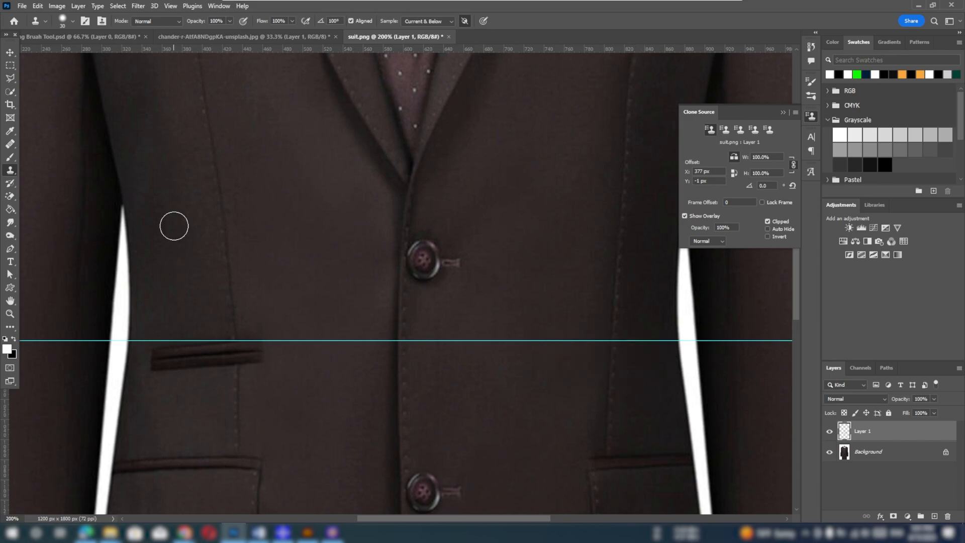
Use the Healing Brush with a reduced brush size to paint the mirrored welt pocket onto the jacket's opposite side
{"action": "right_click", "coordinate": [13, 146]}
{"action": "left_click", "coordinate": [55, 153]}
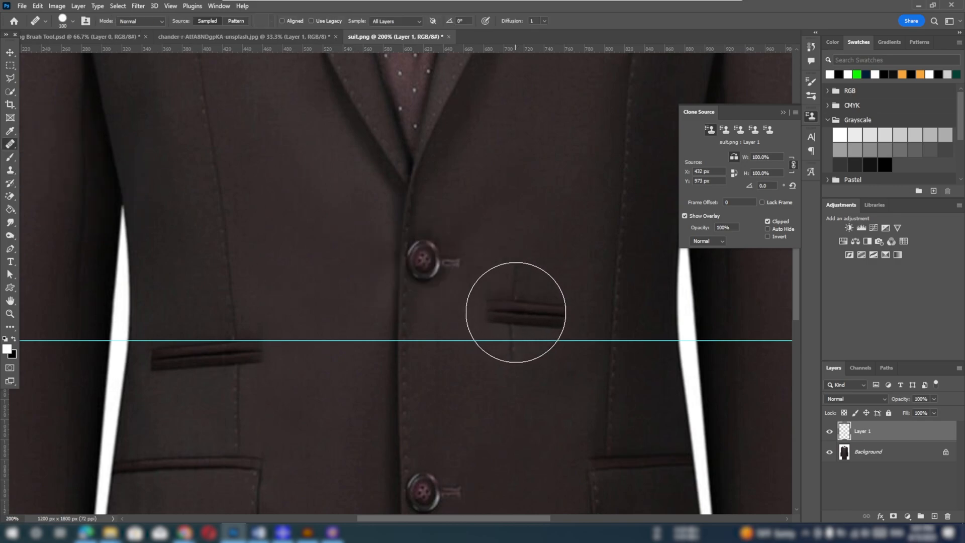
{"action": "key", "text": "bracketleft"}
{"action": "key", "text": "bracketleft"}
{"action": "key", "text": "bracketleft"}
{"action": "key", "text": "bracketleft"}
{"action": "key", "text": "bracketleft"}
{"action": "key", "text": "bracketleft"}
{"action": "key", "text": "bracketleft"}
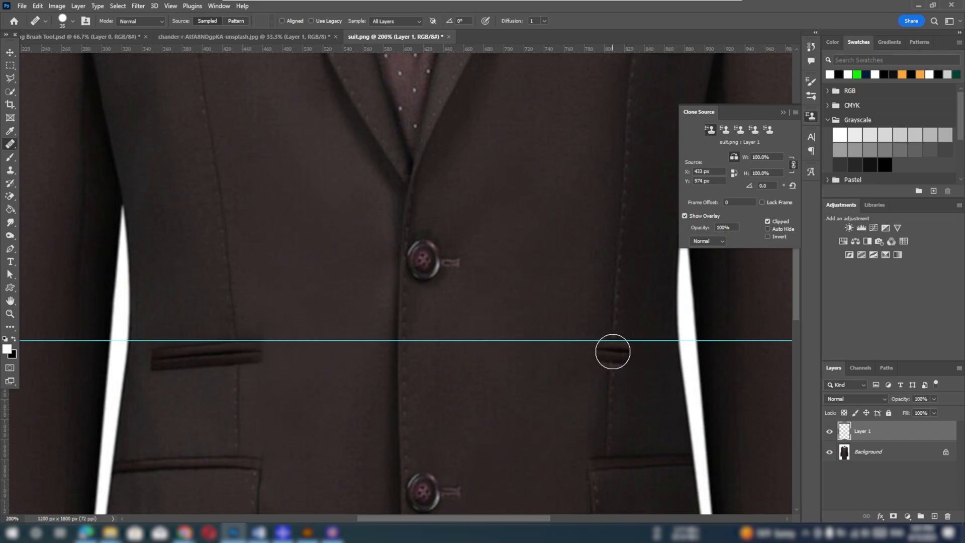
{"action": "mouse_move", "coordinate": [621, 353]}
{"action": "left_mouse_down"}
{"action": "mouse_move", "coordinate": [661, 356]}
{"action": "mouse_move", "coordinate": [572, 353]}
{"action": "mouse_move", "coordinate": [577, 345]}
{"action": "mouse_move", "coordinate": [653, 359]}
{"action": "mouse_move", "coordinate": [552, 354]}
{"action": "left_mouse_up"}
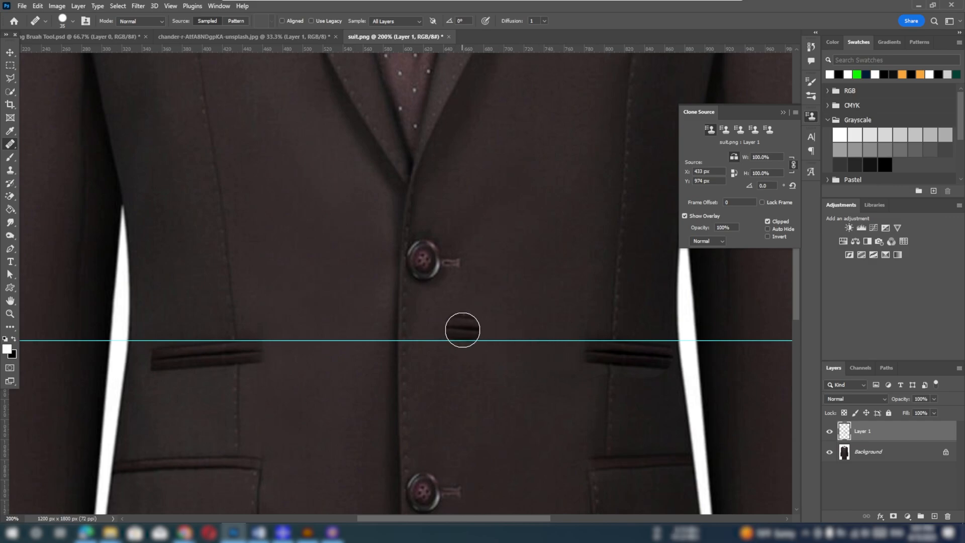
Move the horizontal guide up from the pockets to the lapel area and deselect the layer
{"action": "key", "text": "v"}
{"action": "left_click_drag", "start_coordinate": [377, 341], "coordinate": [407, 58]}
{"action": "left_click", "coordinate": [744, 356]}
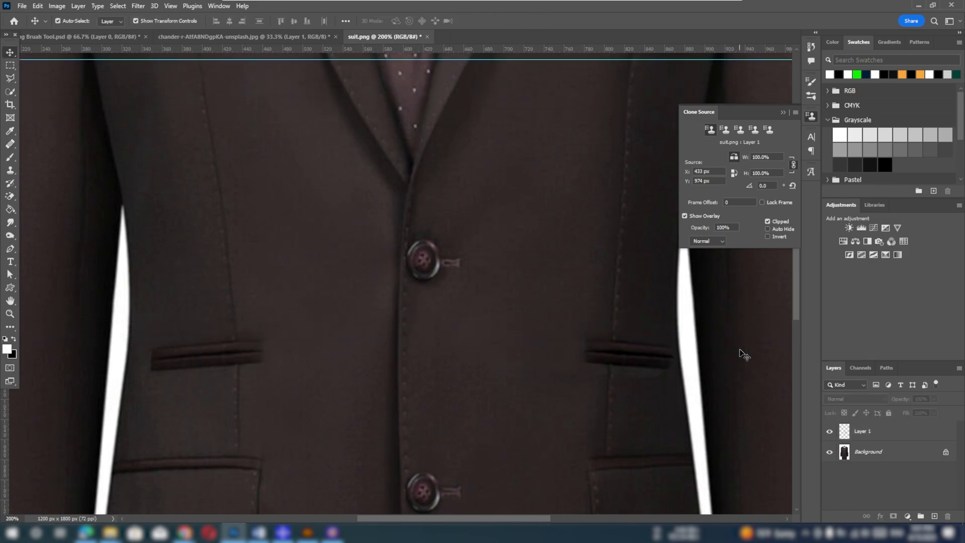
Try to extend the suit image's canvas to a square of 2234 px with the Crop tool, and undo it
{"action": "key", "text": "ctrl+minus"}
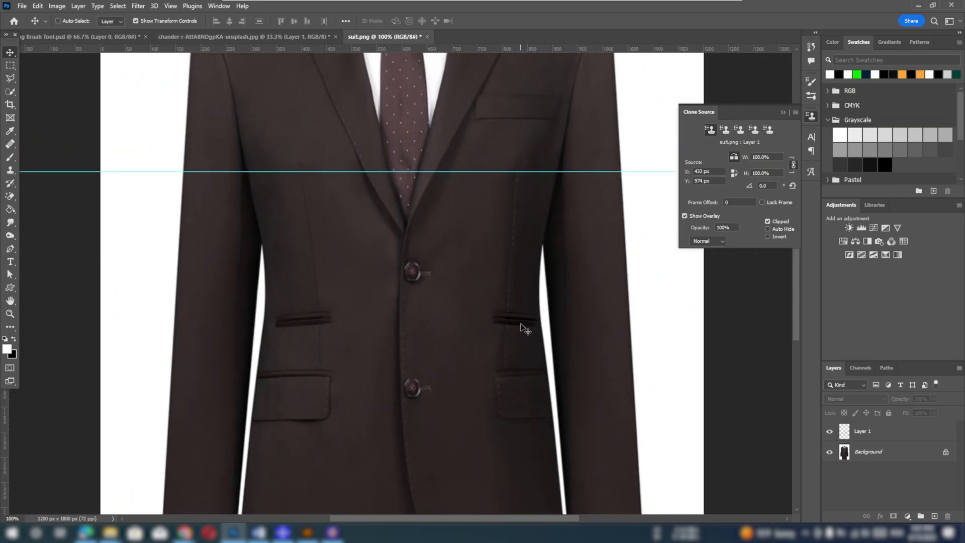
{"action": "key", "text": "ctrl+plus"}
{"action": "key", "text": "ctrl+minus"}
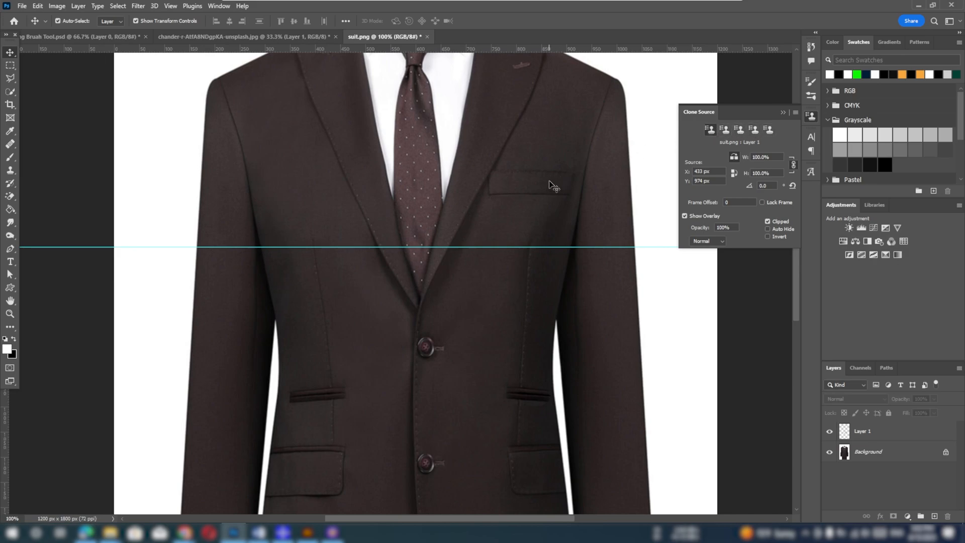
{"action": "key", "text": "ctrl+minus"}
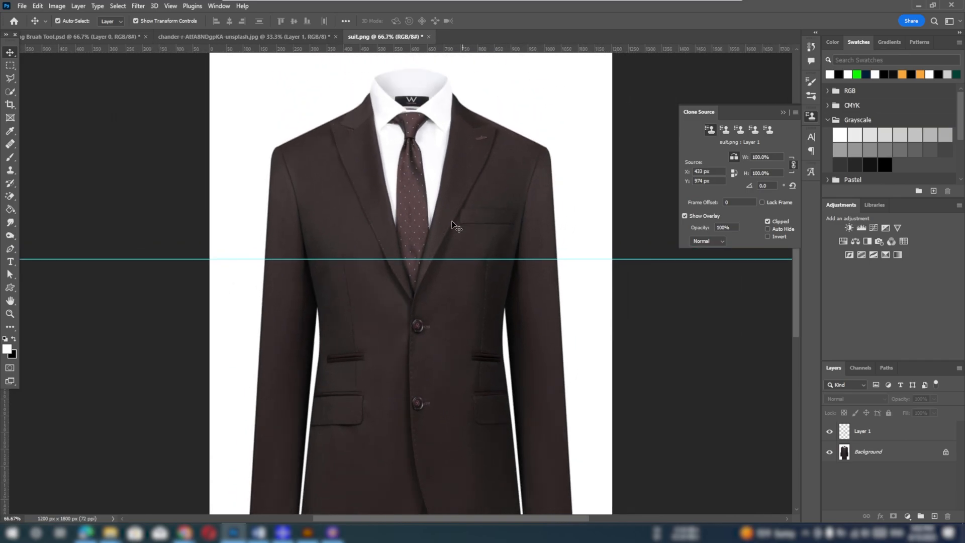
{"action": "left_click", "coordinate": [11, 105]}
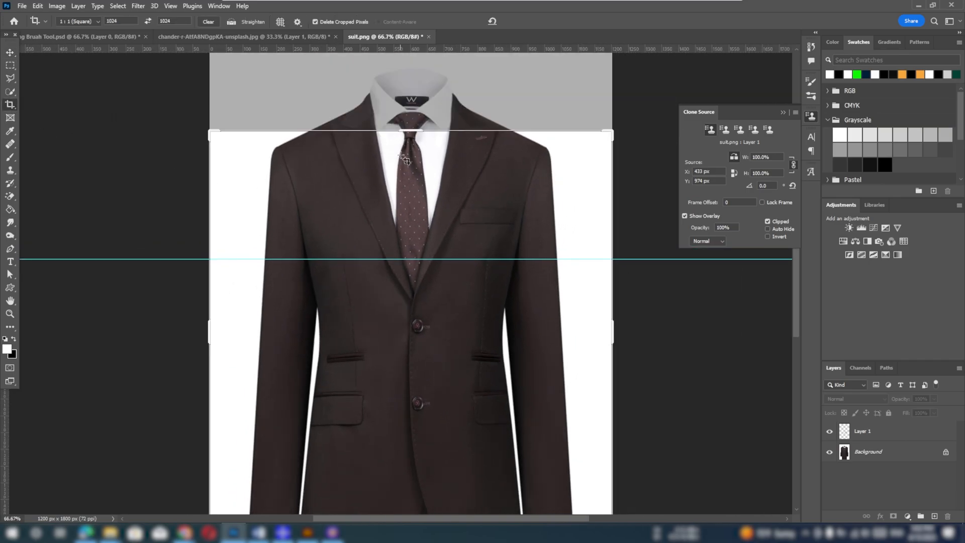
{"action": "left_click_drag", "start_coordinate": [612, 331], "coordinate": [785, 344]}
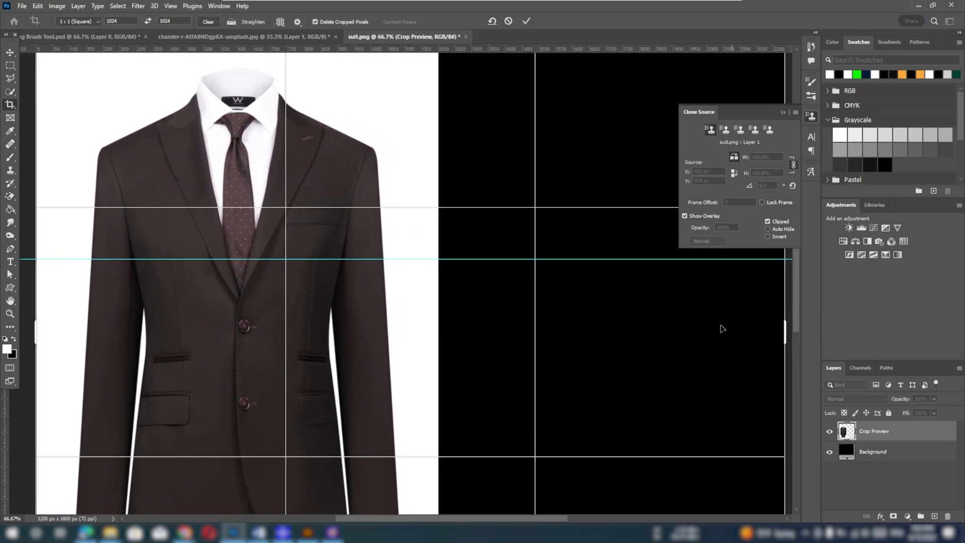
{"action": "key", "text": "ctrl+minus"}
{"action": "key", "text": "ctrl+minus"}
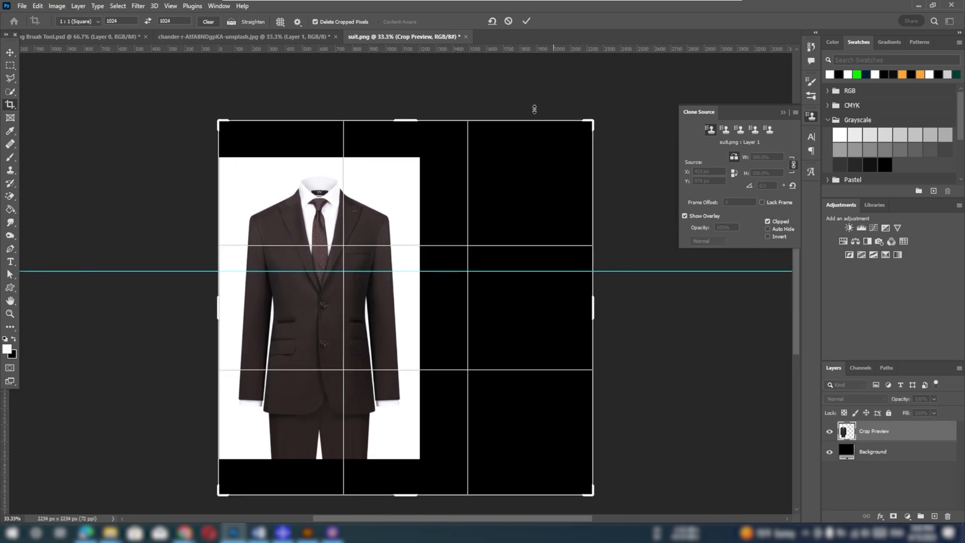
{"action": "left_click", "coordinate": [526, 22]}
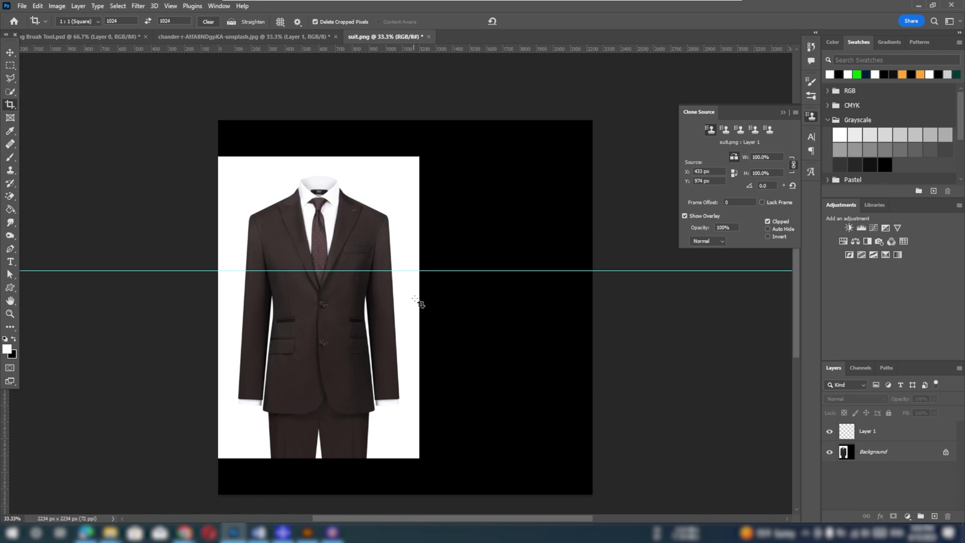
{"action": "key", "text": "ctrl+z"}
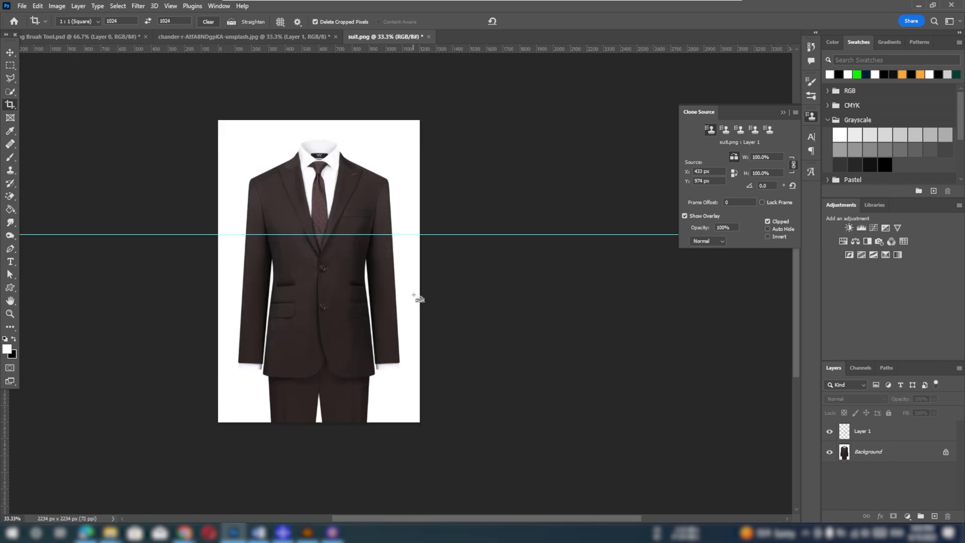
Swap the foreground and background colors and crop the canvas outward to an 1800 px square with white fill
{"action": "left_click", "coordinate": [13, 341]}
{"action": "left_click", "coordinate": [414, 213]}
{"action": "left_click_drag", "start_coordinate": [424, 269], "coordinate": [471, 293]}
{"action": "left_click", "coordinate": [527, 21]}
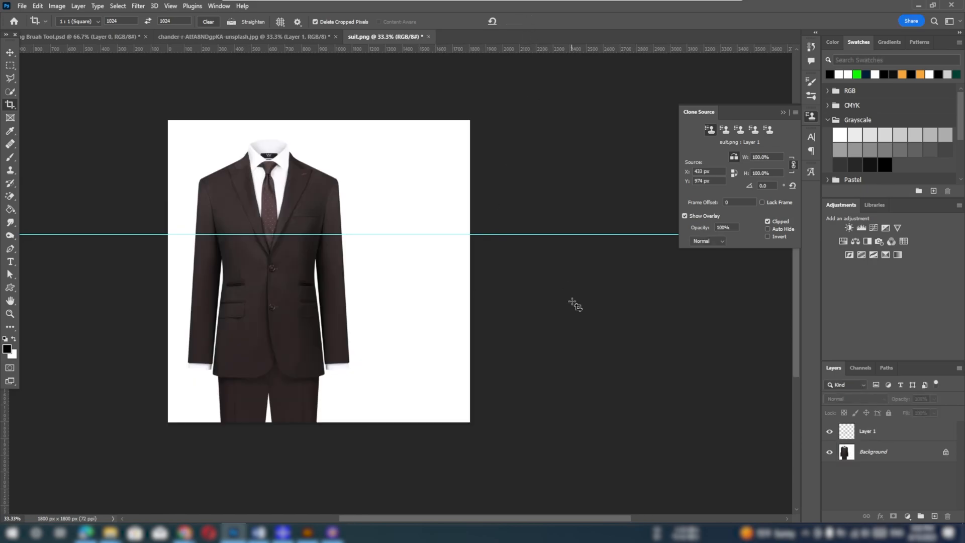
Delete the layer holding the cloned button and pocket, and add a new empty layer above the background
{"action": "left_click", "coordinate": [860, 432]}
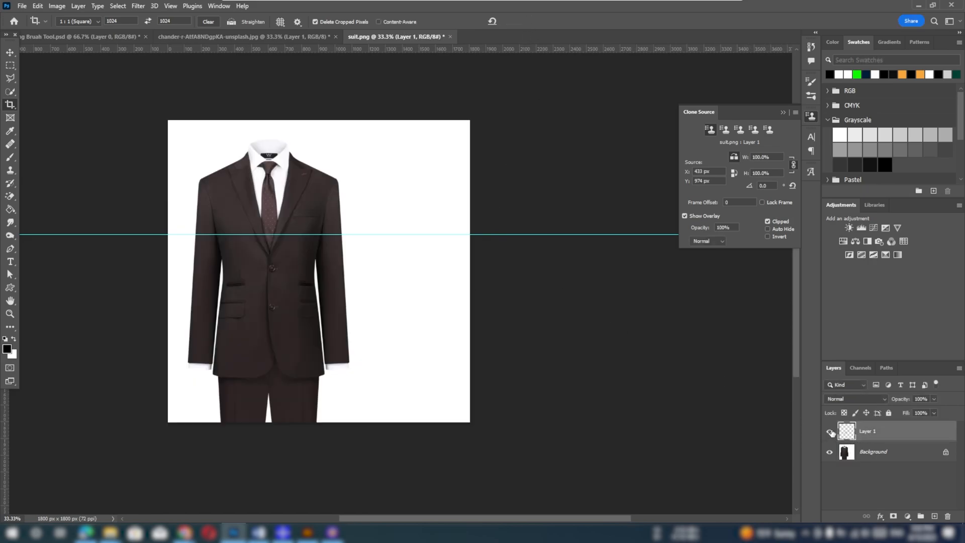
{"action": "left_click", "coordinate": [831, 432]}
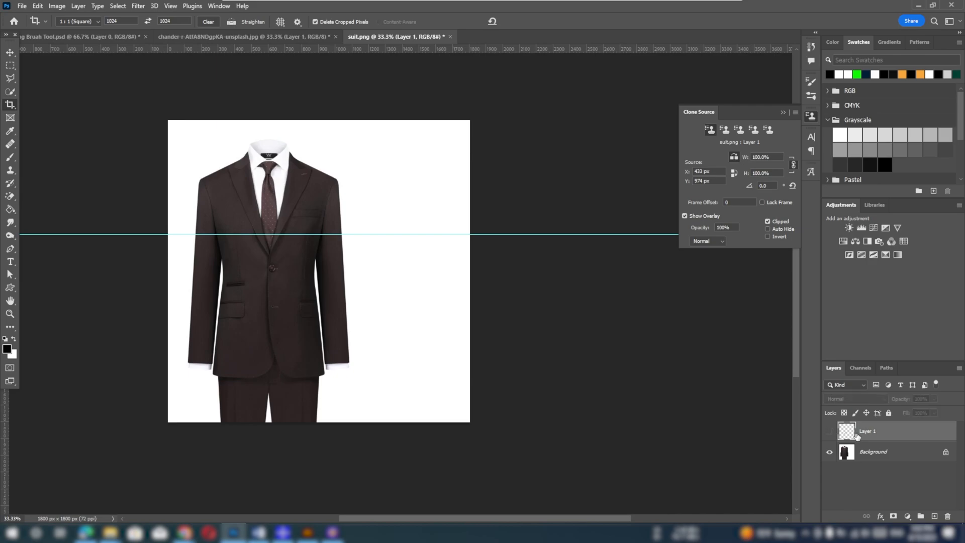
{"action": "key", "text": "Delete"}
{"action": "left_click", "coordinate": [934, 516]}
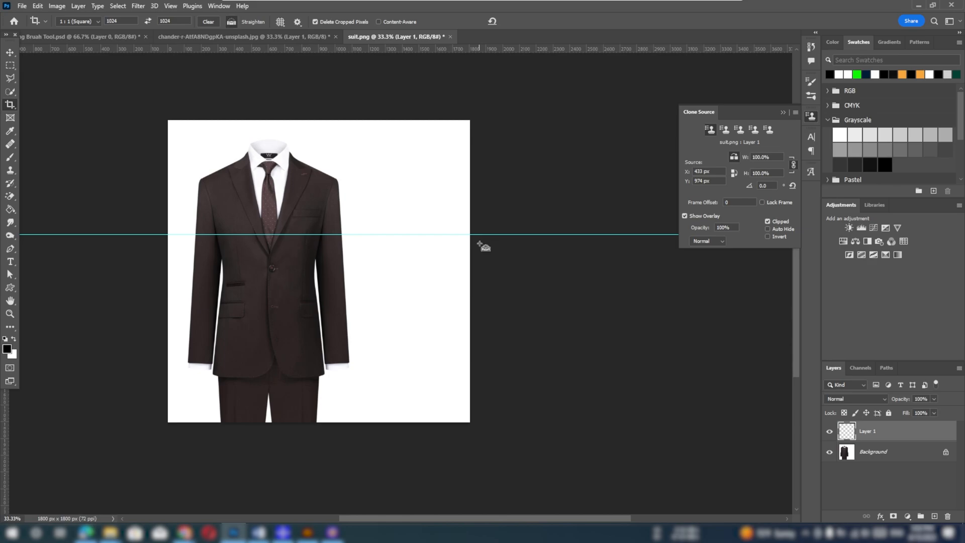
With a 125 px Clone Stamp brush, sample the tie knot as the first clone source and stamp it onto the blank area beside the suit
{"action": "key", "text": "ctrl+plus"}
{"action": "left_click_drag", "start_coordinate": [459, 236], "coordinate": [482, 292]}
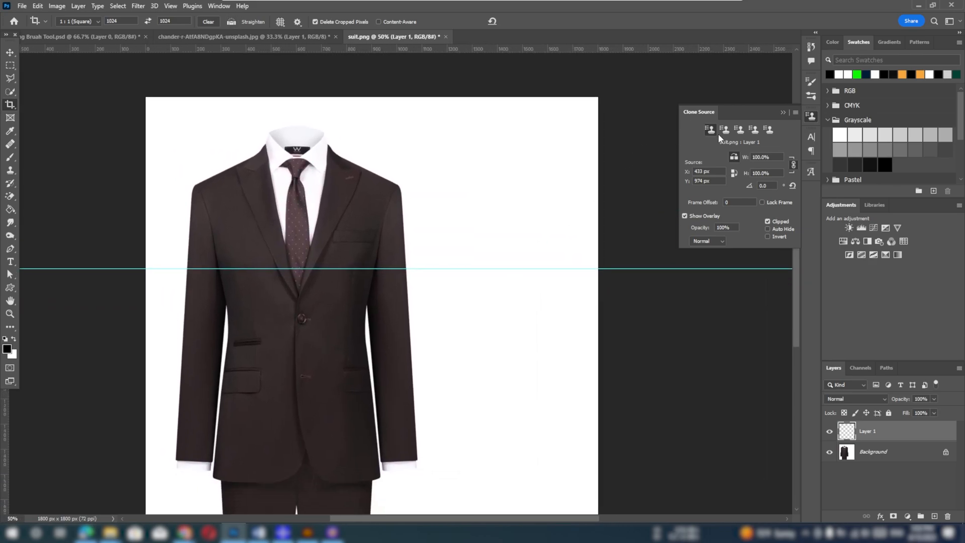
{"action": "left_click", "coordinate": [11, 171]}
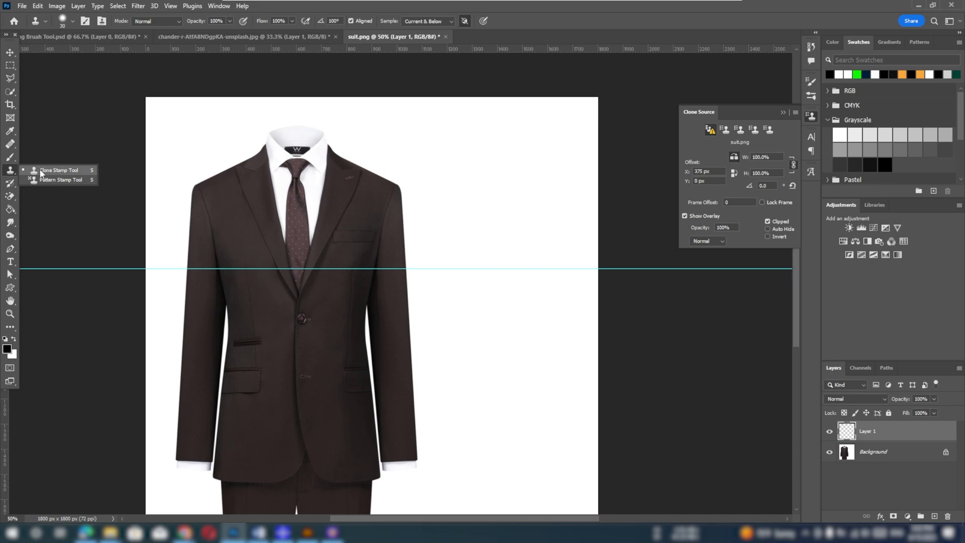
{"action": "left_click", "coordinate": [42, 170]}
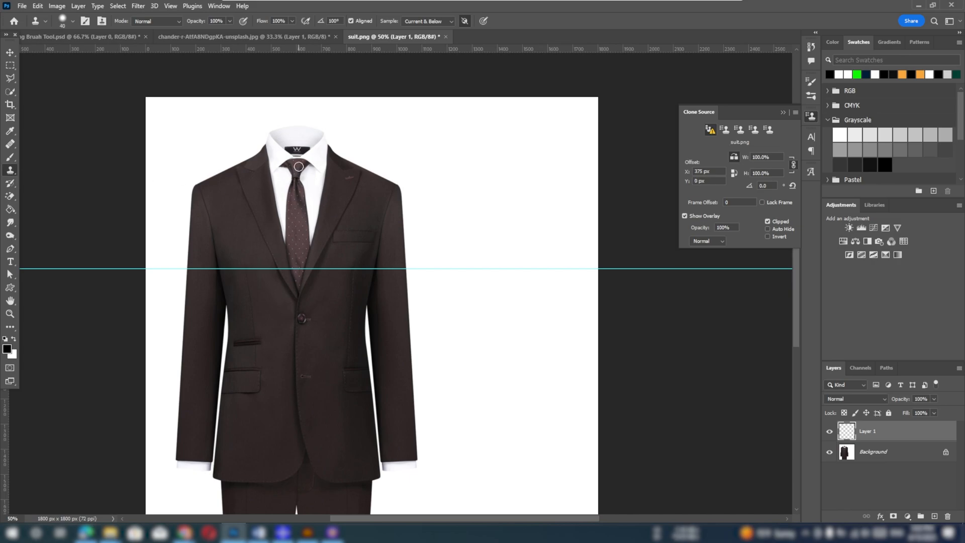
{"action": "key", "text": "bracketright"}
{"action": "key", "text": "bracketright"}
{"action": "key", "text": "bracketright"}
{"action": "key", "text": "bracketright"}
{"action": "key", "text": "bracketright"}
{"action": "left_click", "coordinate": [303, 169], "text": "alt"}
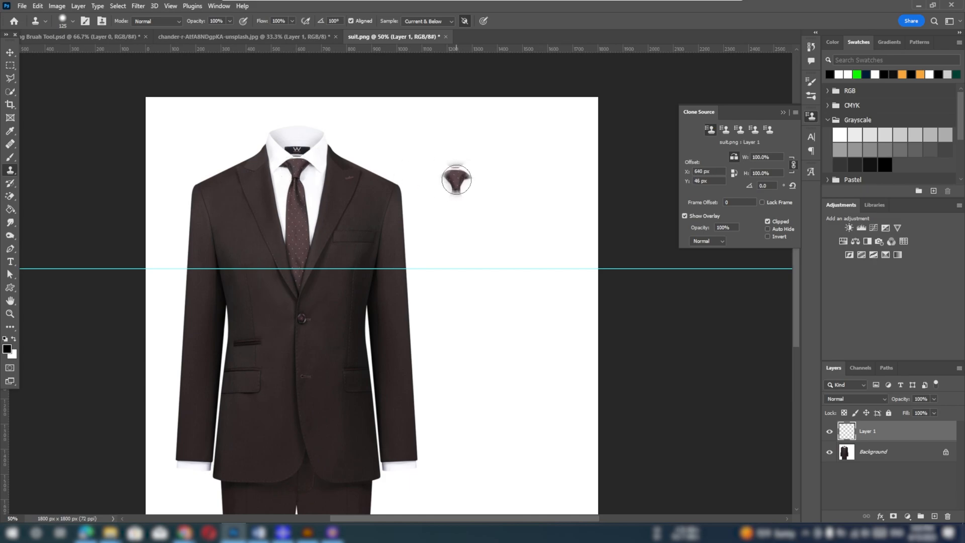
Sample the jacket button as the second clone source and stamp it beside the cloned tie knot
{"action": "left_click", "coordinate": [730, 132]}
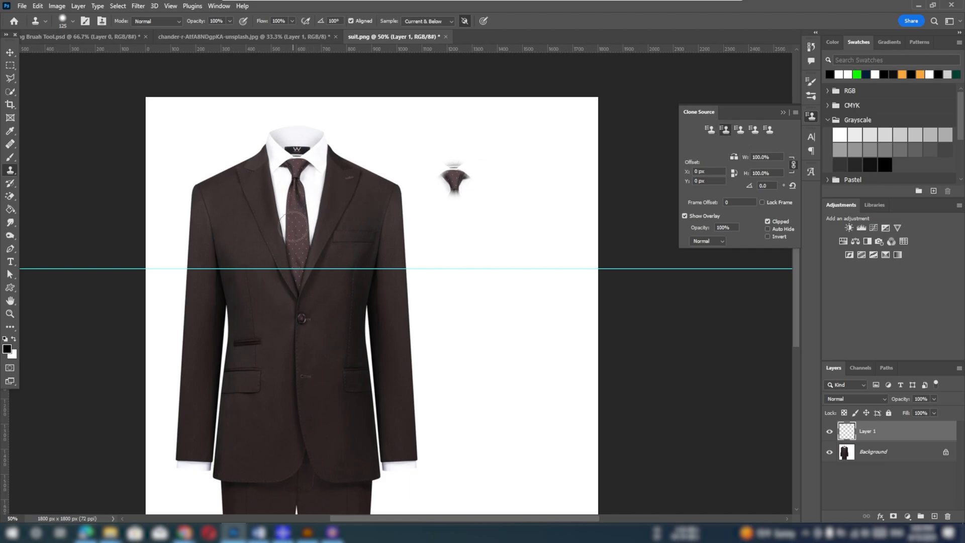
{"action": "left_click", "coordinate": [300, 319], "text": "alt"}
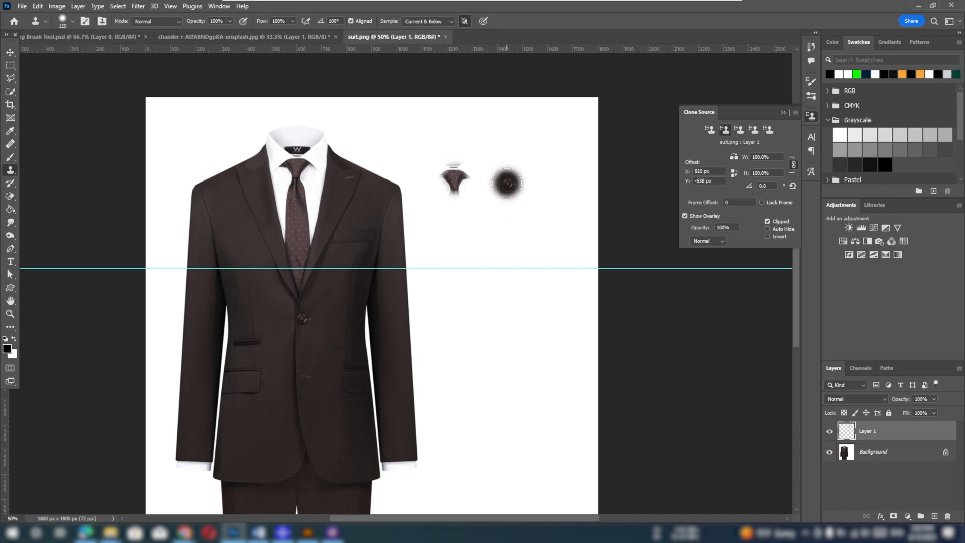
{"action": "left_click", "coordinate": [505, 180]}
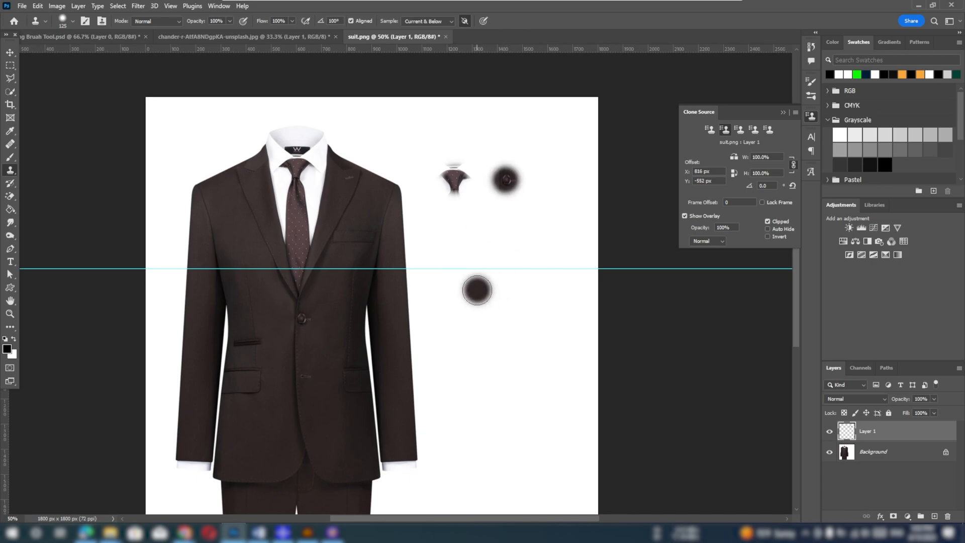
Sample the flap pocket as the third clone source and stamp it below the tie knot copy with a 250 px brush at 100% hardness
{"action": "left_click", "coordinate": [743, 130]}
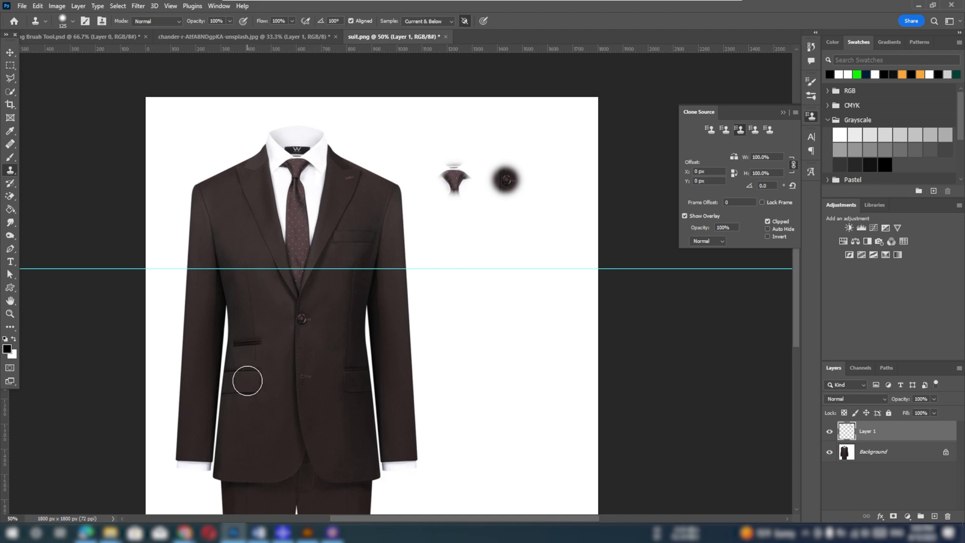
{"action": "left_click", "coordinate": [248, 380], "text": "alt"}
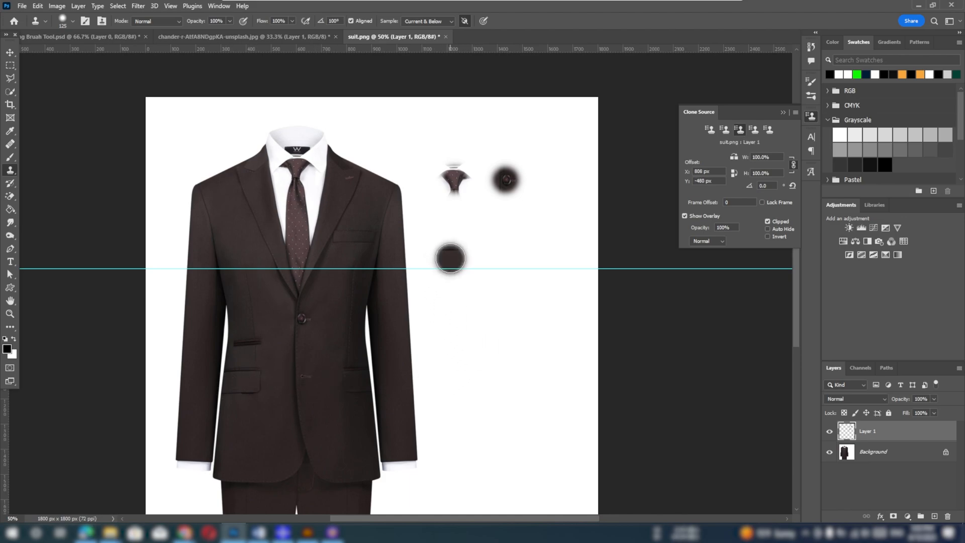
{"action": "left_click_drag", "start_coordinate": [451, 258], "coordinate": [455, 258]}
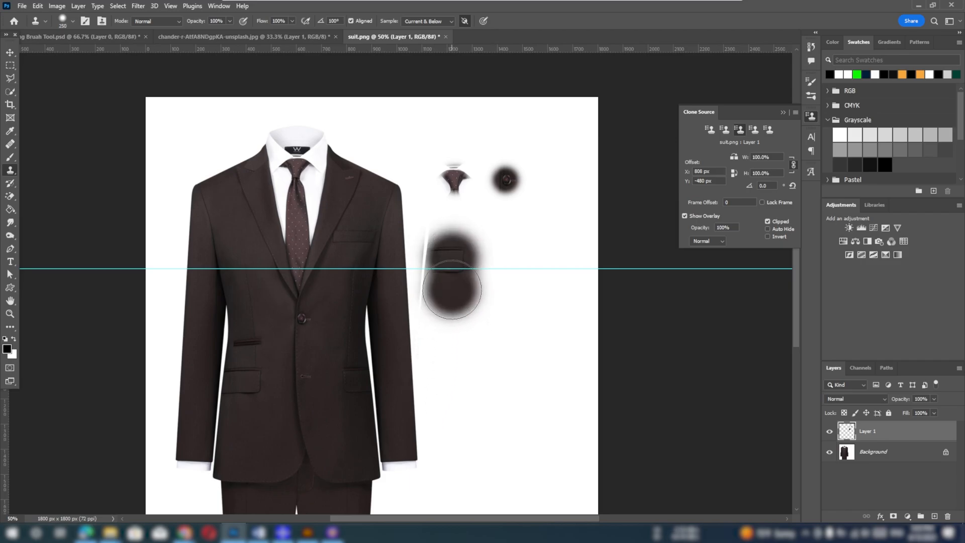
{"action": "right_click", "coordinate": [452, 271]}
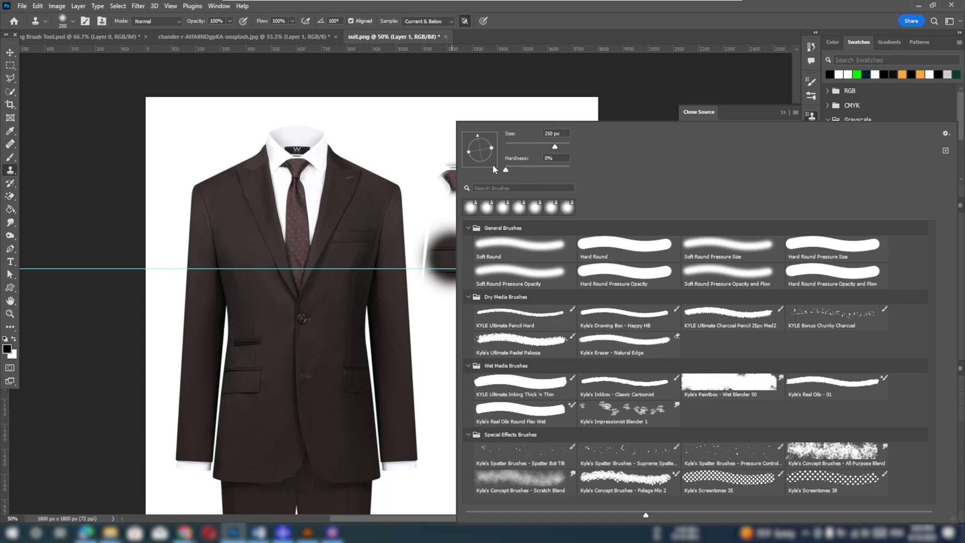
{"action": "key", "text": "Return"}
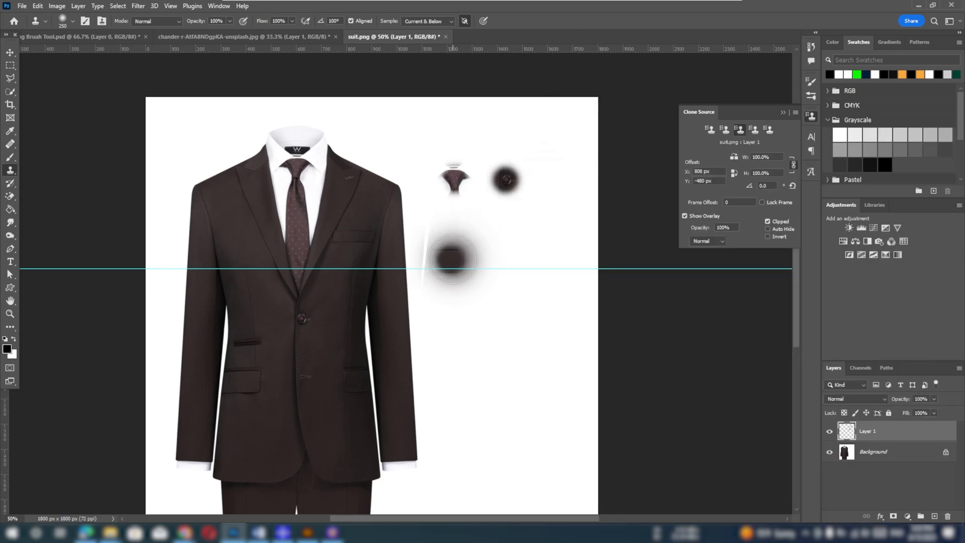
{"action": "right_click", "coordinate": [452, 260]}
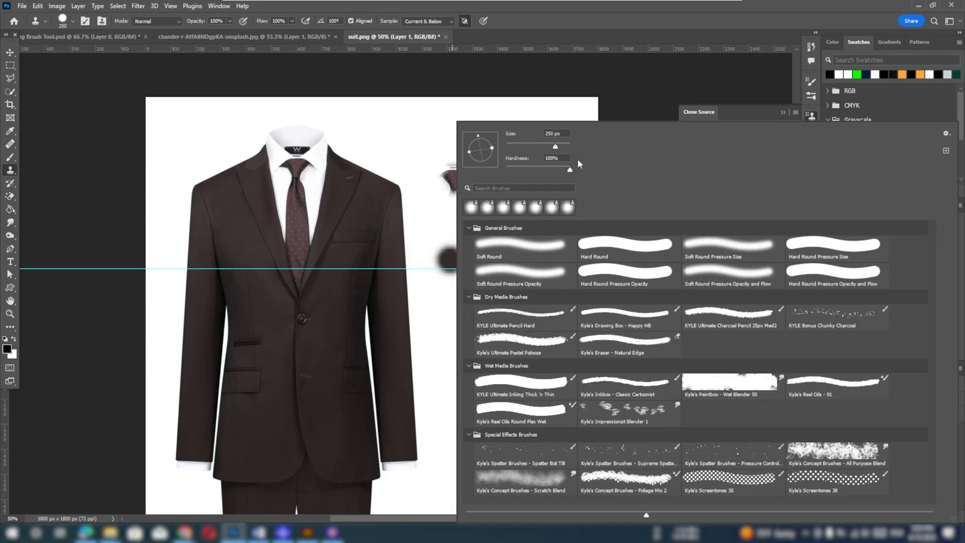
{"action": "key", "text": "Return"}
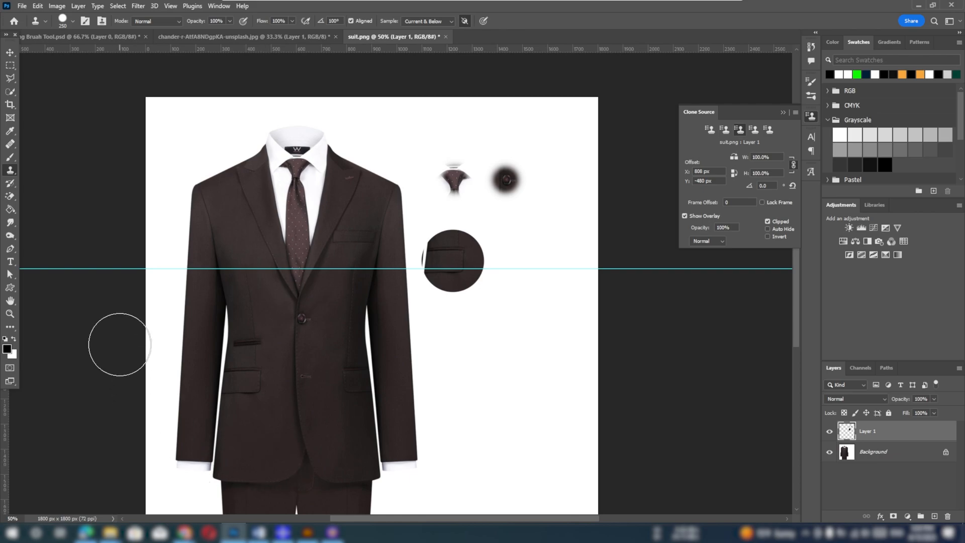
Sample the jacket's two shoulders as the fourth and fifth clone sources and stamp each onto the blank white area
{"action": "key", "text": "space"}
{"action": "mouse_move", "coordinate": [312, 362]}
{"action": "left_mouse_down"}
{"action": "mouse_move", "coordinate": [308, 179]}
{"action": "mouse_move", "coordinate": [306, 356]}
{"action": "left_mouse_up"}
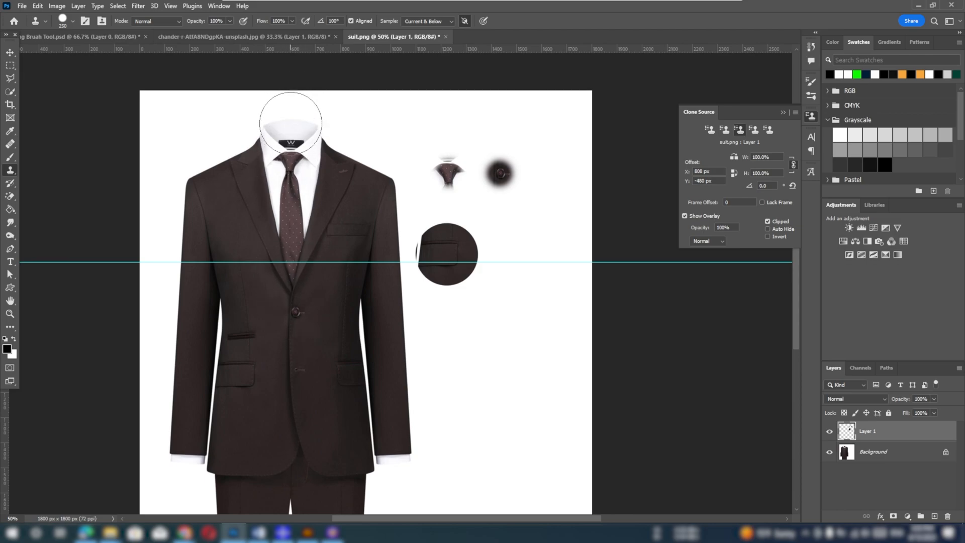
{"action": "left_click", "coordinate": [756, 128]}
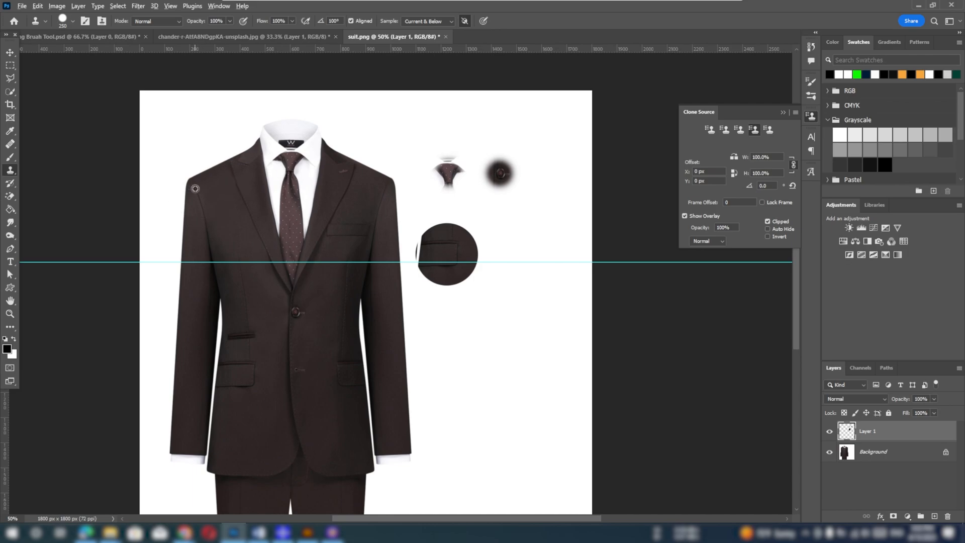
{"action": "left_click", "coordinate": [196, 189], "text": "alt"}
{"action": "left_click", "coordinate": [516, 254]}
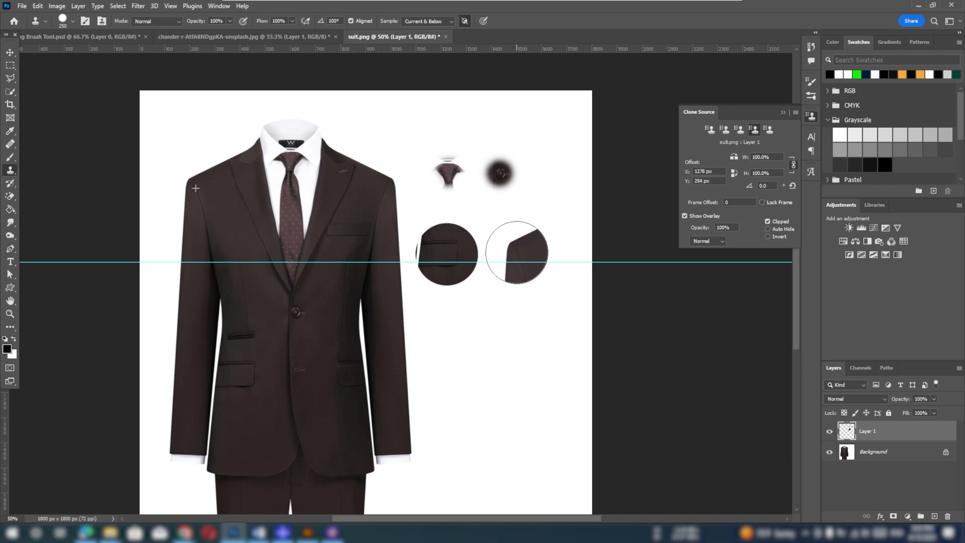
{"action": "left_click", "coordinate": [770, 129]}
{"action": "left_click", "coordinate": [389, 183], "text": "alt"}
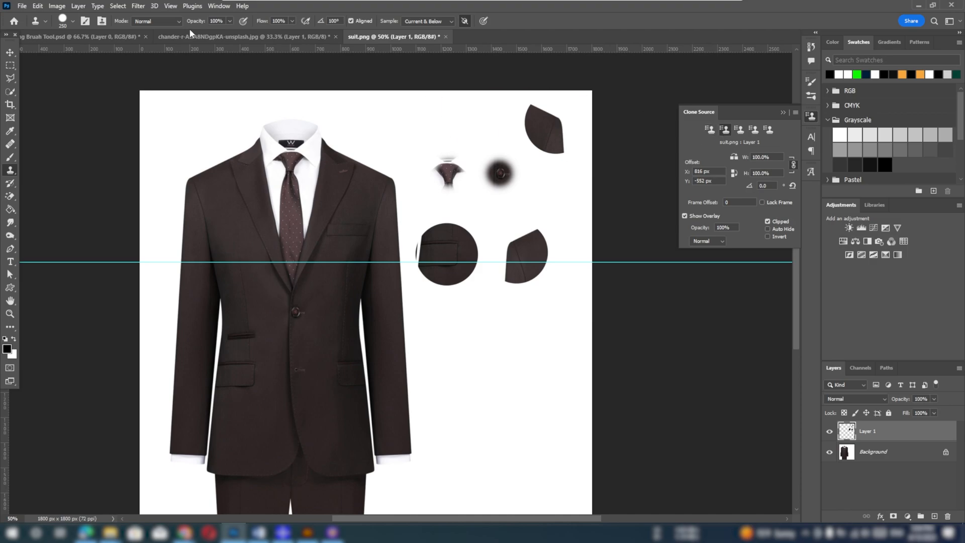
Turn off Aligned sampling, test the stored button source on the blank area below the copies, and undo the test stamps
{"action": "right_click", "coordinate": [10, 174]}
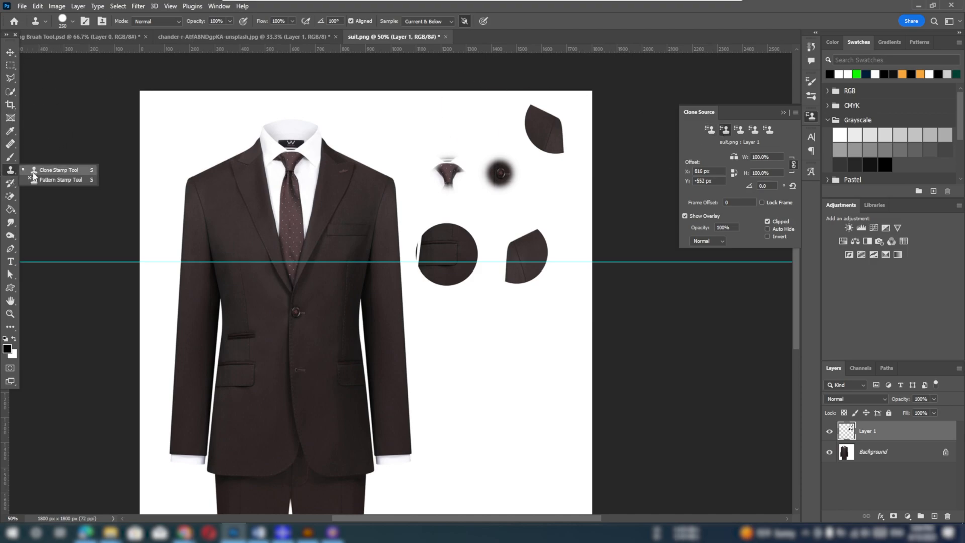
{"action": "left_click", "coordinate": [33, 172]}
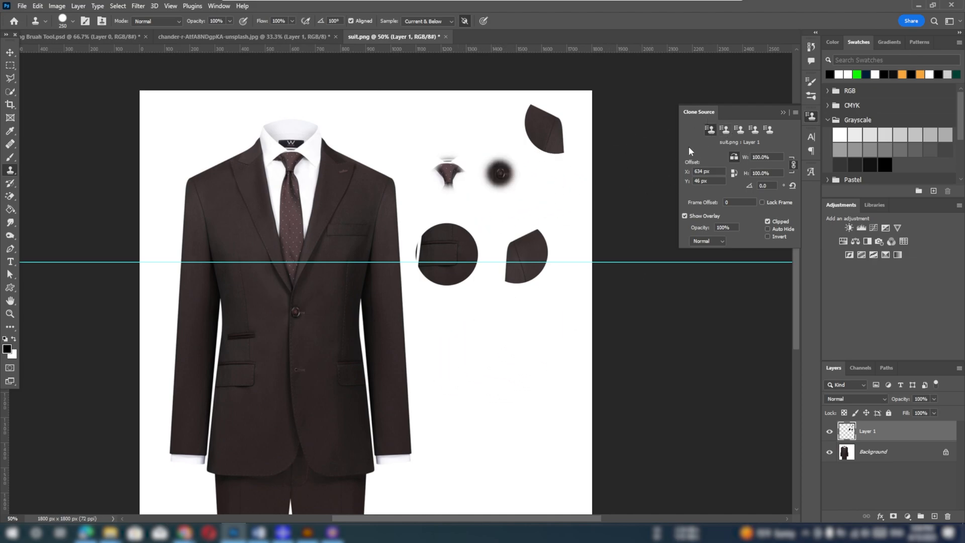
{"action": "left_click", "coordinate": [725, 130]}
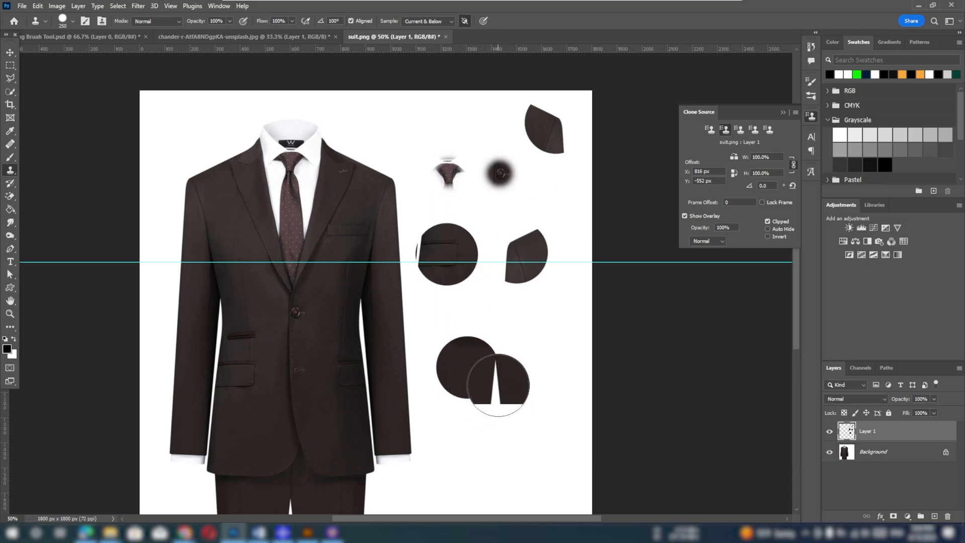
{"action": "left_click", "coordinate": [350, 21]}
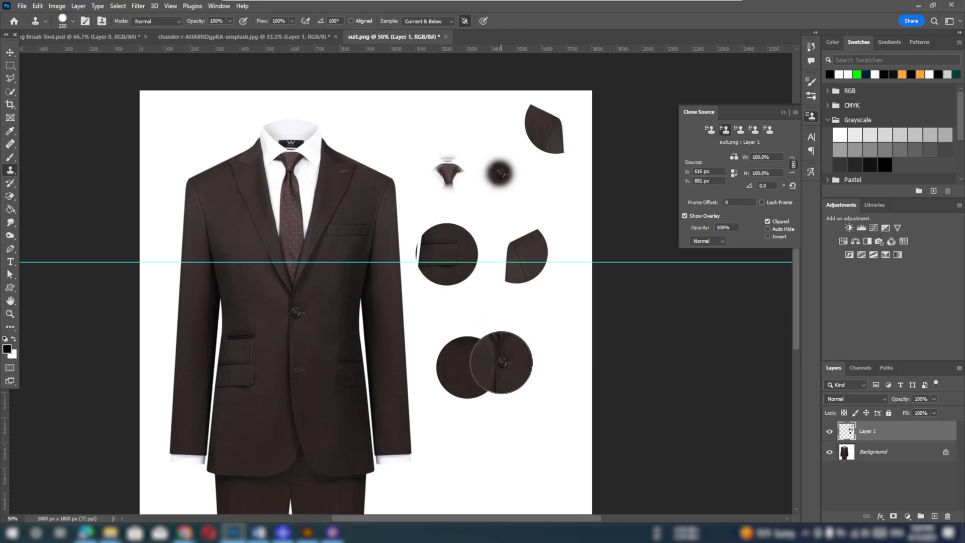
{"action": "key", "text": "ctrl+z"}
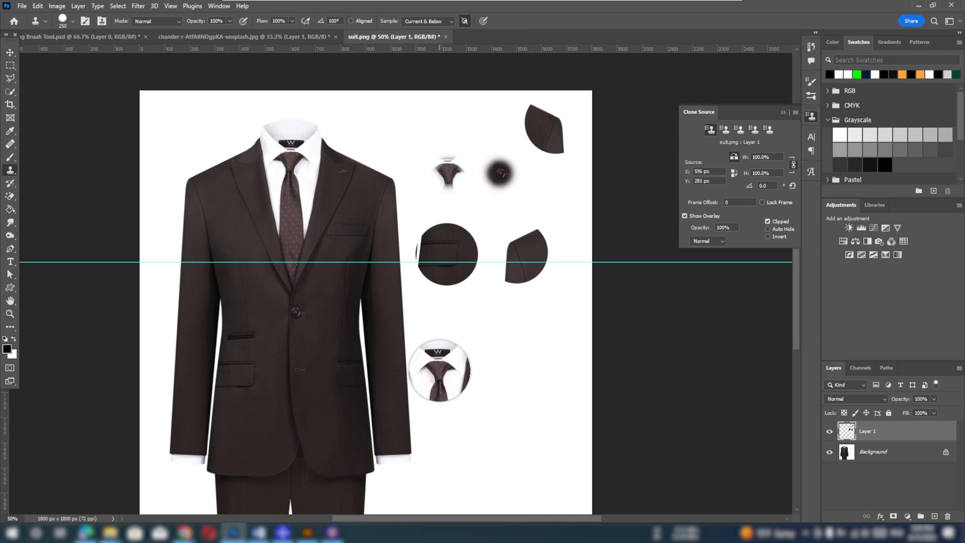
Stamp each of the five stored clone sources once onto the blank area below the earlier copies, with Aligned off
{"action": "left_click", "coordinate": [442, 350]}
{"action": "left_click", "coordinate": [724, 130]}
{"action": "left_click", "coordinate": [511, 350]}
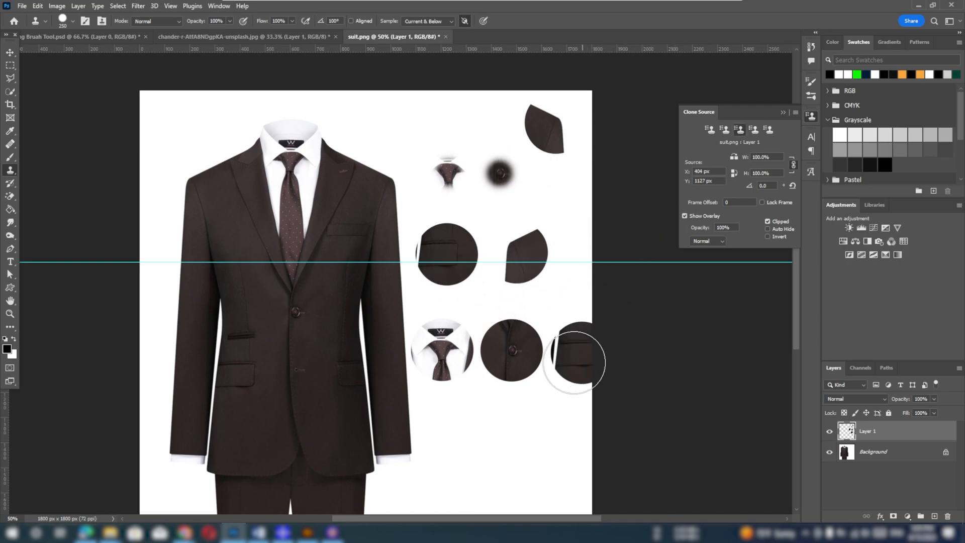
{"action": "left_click", "coordinate": [444, 426]}
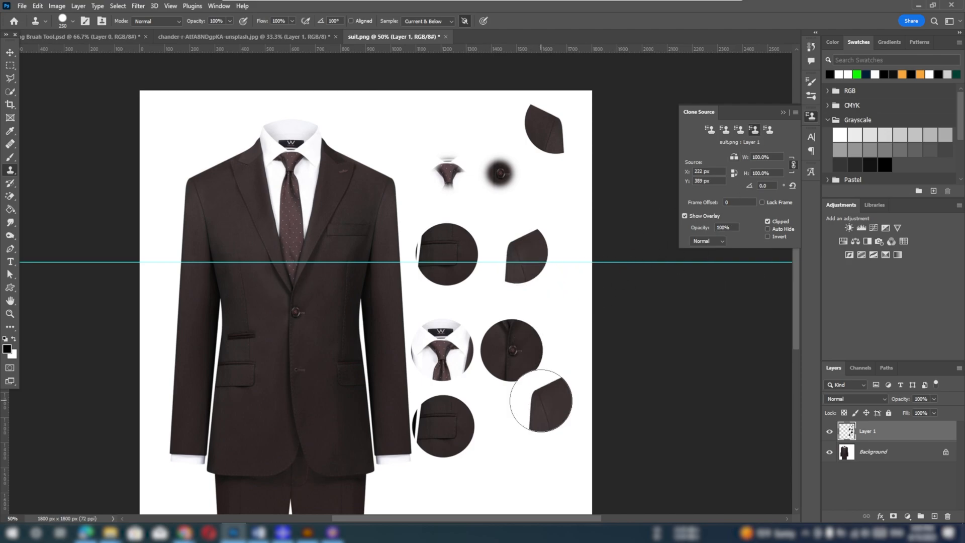
{"action": "left_click", "coordinate": [511, 422]}
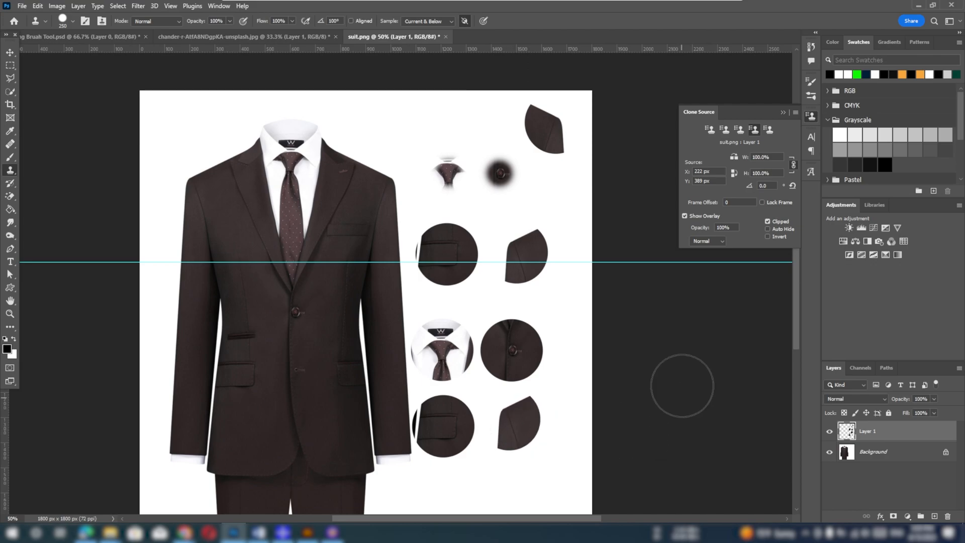
{"action": "left_click", "coordinate": [769, 130]}
{"action": "left_click", "coordinate": [510, 483]}
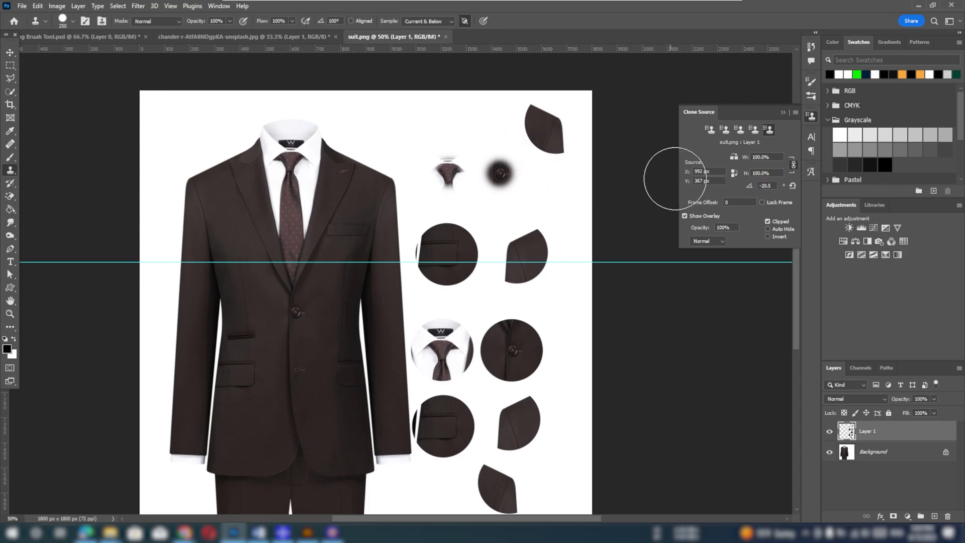
Stamp rotated copies of the fifth source around the upper blank area, turning its clone angle to -20.5°, -51.5° and -77.8°
{"action": "left_click", "coordinate": [397, 173]}
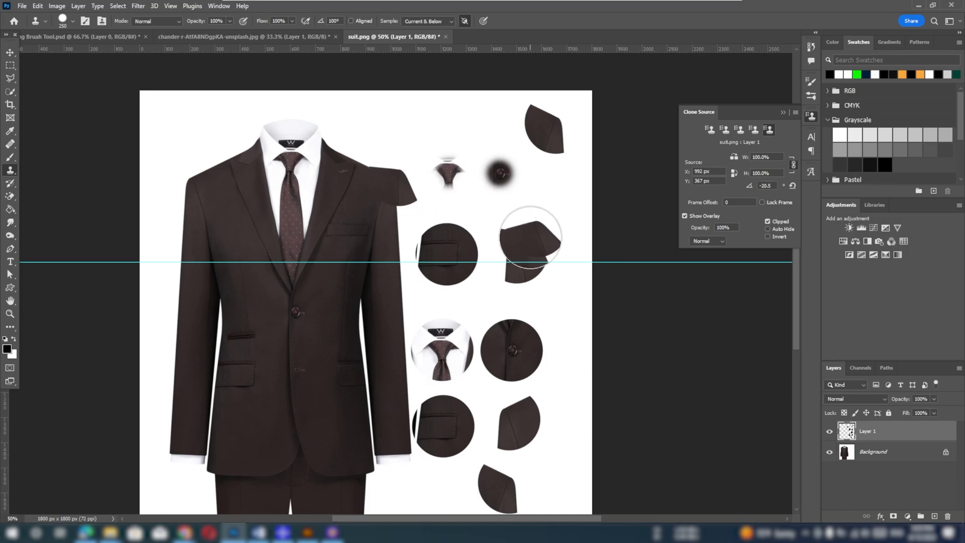
{"action": "left_click_drag", "start_coordinate": [677, 173], "coordinate": [599, 172]}
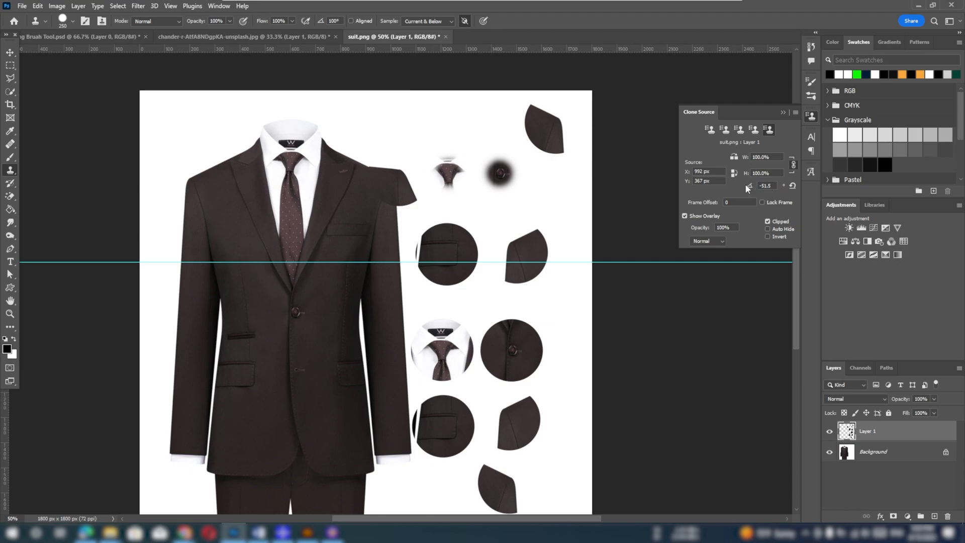
{"action": "left_click", "coordinate": [383, 137]}
{"action": "left_click", "coordinate": [474, 130]}
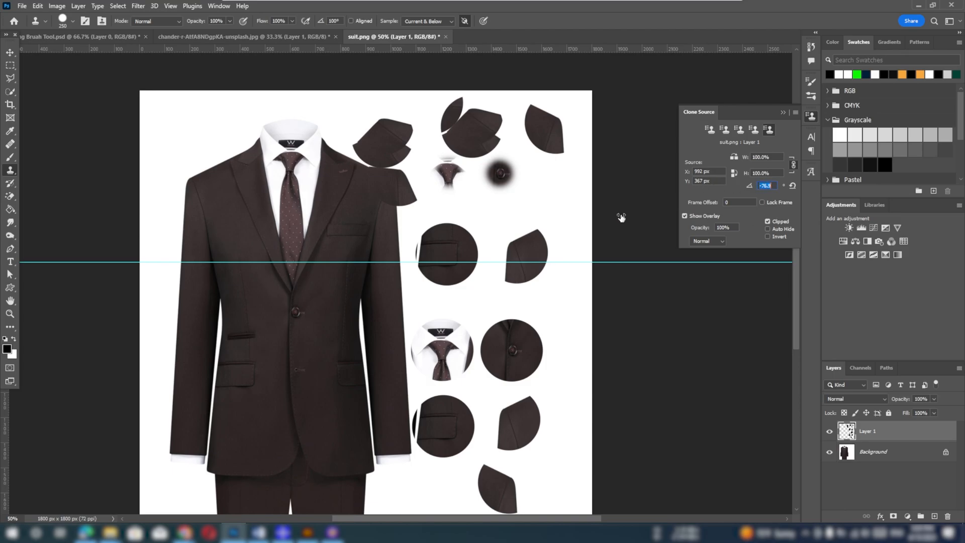
{"action": "left_click_drag", "start_coordinate": [621, 217], "coordinate": [617, 217]}
{"action": "left_click", "coordinate": [561, 196]}
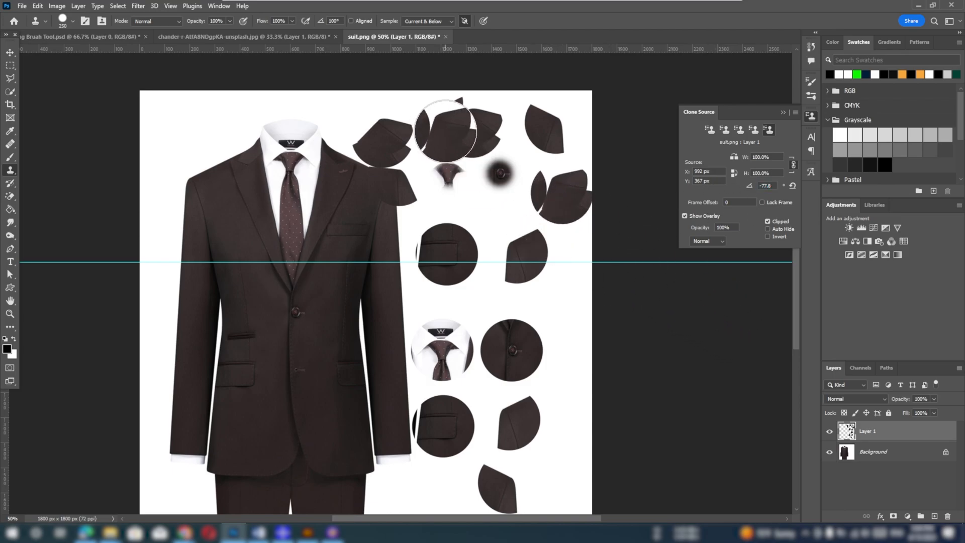
In the runner photo, sample the runner's head at 0° clone rotation and paint a copy of his upper body over the buildings
{"action": "left_click", "coordinate": [278, 37]}
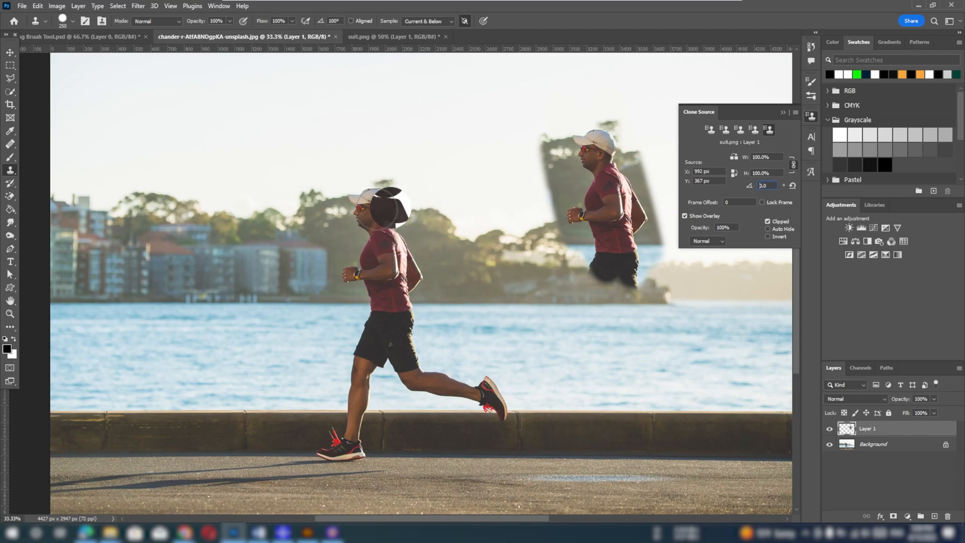
{"action": "left_click", "coordinate": [10, 52]}
{"action": "left_click", "coordinate": [11, 170]}
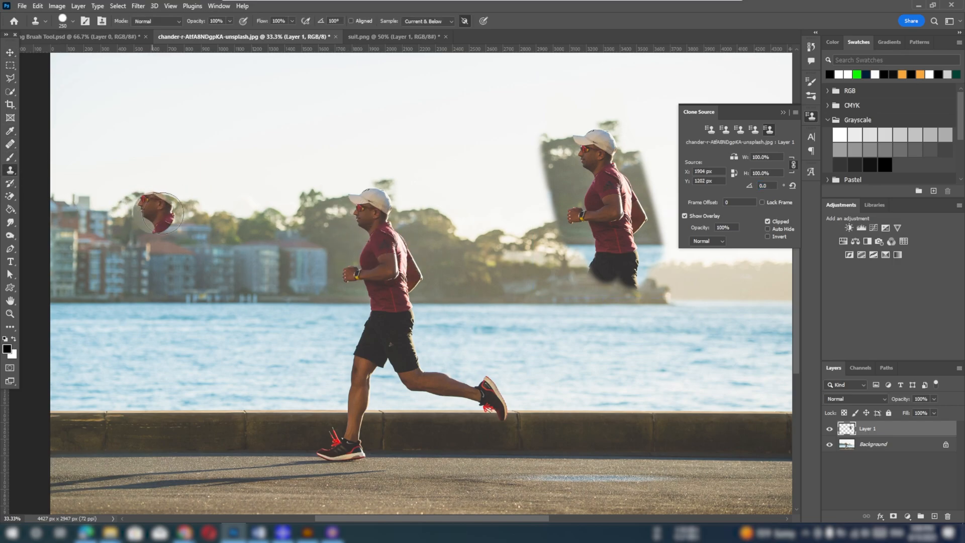
{"action": "mouse_move", "coordinate": [160, 201]}
{"action": "left_mouse_down"}
{"action": "mouse_move", "coordinate": [163, 235]}
{"action": "mouse_move", "coordinate": [155, 187]}
{"action": "mouse_move", "coordinate": [169, 228]}
{"action": "mouse_move", "coordinate": [180, 216]}
{"action": "mouse_move", "coordinate": [156, 189]}
{"action": "mouse_move", "coordinate": [147, 217]}
{"action": "left_mouse_up"}
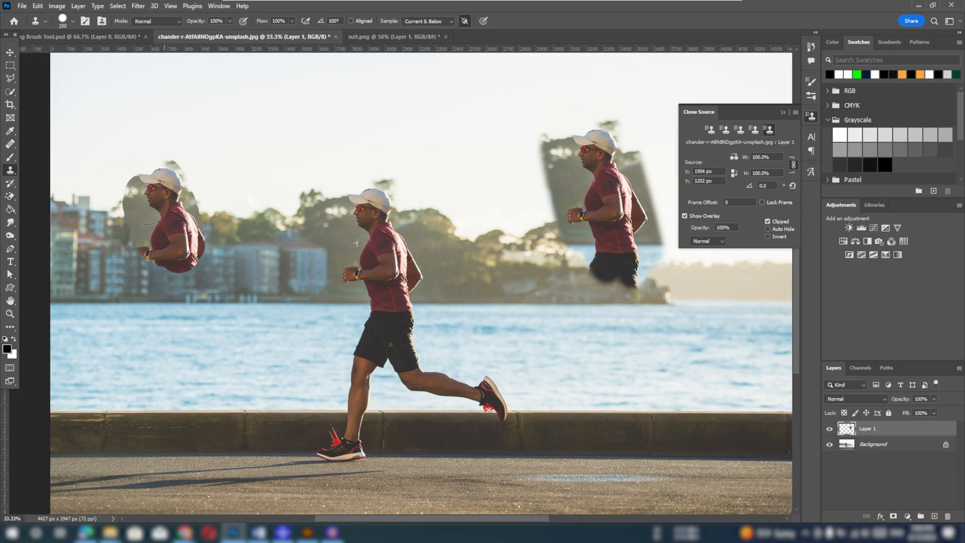
{"action": "mouse_move", "coordinate": [166, 258]}
{"action": "left_mouse_down"}
{"action": "mouse_move", "coordinate": [180, 246]}
{"action": "mouse_move", "coordinate": [195, 268]}
{"action": "mouse_move", "coordinate": [190, 226]}
{"action": "mouse_move", "coordinate": [158, 211]}
{"action": "left_mouse_up"}
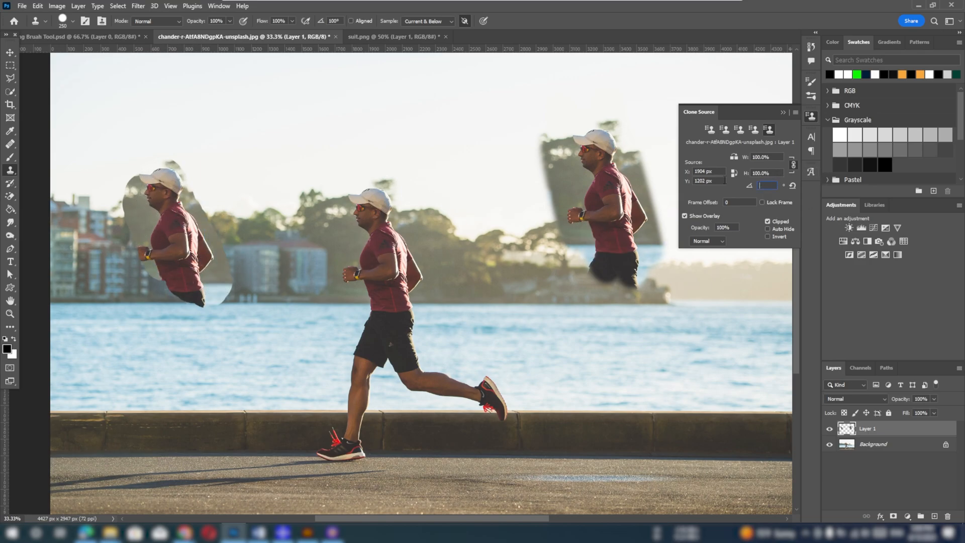
Set the clone source rotation to 50°, resample the runner's head and paint a tilted copy of him over the water and road
{"action": "key", "text": "Return"}
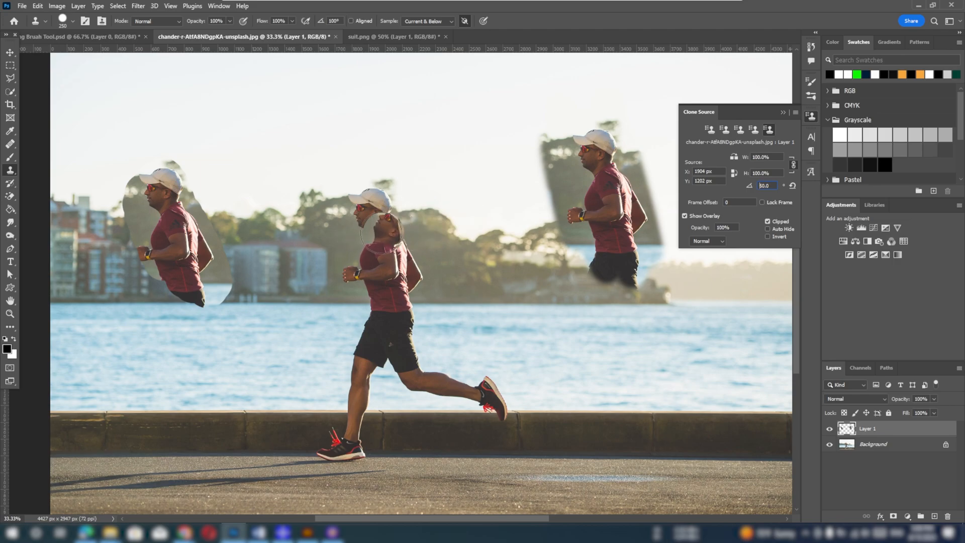
{"action": "left_click", "coordinate": [371, 207], "text": "alt"}
{"action": "mouse_move", "coordinate": [382, 268]}
{"action": "left_mouse_down"}
{"action": "mouse_move", "coordinate": [543, 153]}
{"action": "mouse_move", "coordinate": [327, 289]}
{"action": "mouse_move", "coordinate": [366, 257]}
{"action": "mouse_move", "coordinate": [364, 270]}
{"action": "mouse_move", "coordinate": [318, 269]}
{"action": "mouse_move", "coordinate": [289, 338]}
{"action": "mouse_move", "coordinate": [332, 344]}
{"action": "mouse_move", "coordinate": [267, 379]}
{"action": "mouse_move", "coordinate": [341, 269]}
{"action": "mouse_move", "coordinate": [326, 255]}
{"action": "mouse_move", "coordinate": [373, 269]}
{"action": "mouse_move", "coordinate": [367, 310]}
{"action": "mouse_move", "coordinate": [298, 383]}
{"action": "mouse_move", "coordinate": [353, 366]}
{"action": "mouse_move", "coordinate": [311, 363]}
{"action": "left_mouse_up"}
{"action": "key", "text": "space"}
{"action": "mouse_move", "coordinate": [433, 209]}
{"action": "left_mouse_down"}
{"action": "mouse_move", "coordinate": [244, 316]}
{"action": "mouse_move", "coordinate": [281, 287]}
{"action": "mouse_move", "coordinate": [266, 284]}
{"action": "left_mouse_up"}
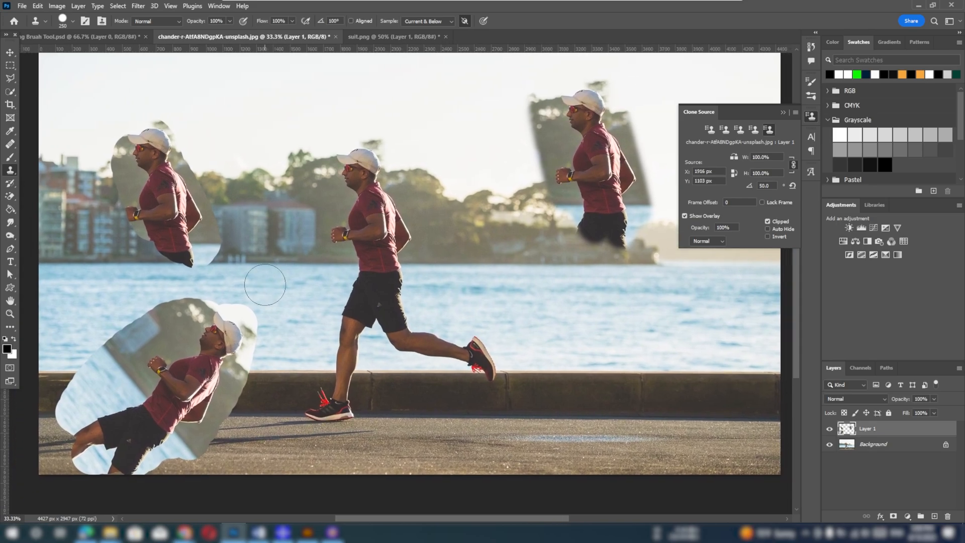
Revert the runner photo to its saved state and collapse the clone source settings
{"action": "key", "text": "F12"}
{"action": "left_click", "coordinate": [783, 112]}
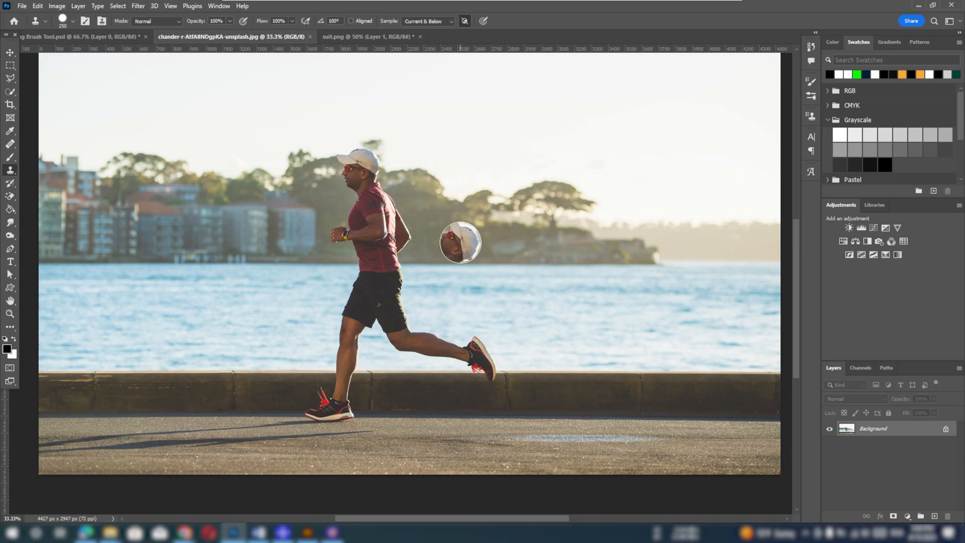
{"action": "mouse_move", "coordinate": [251, 17]}
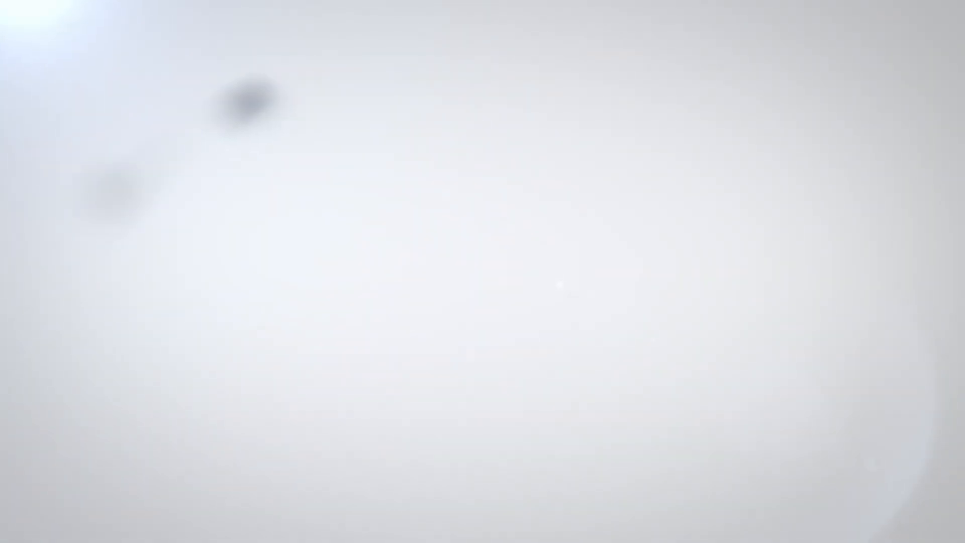